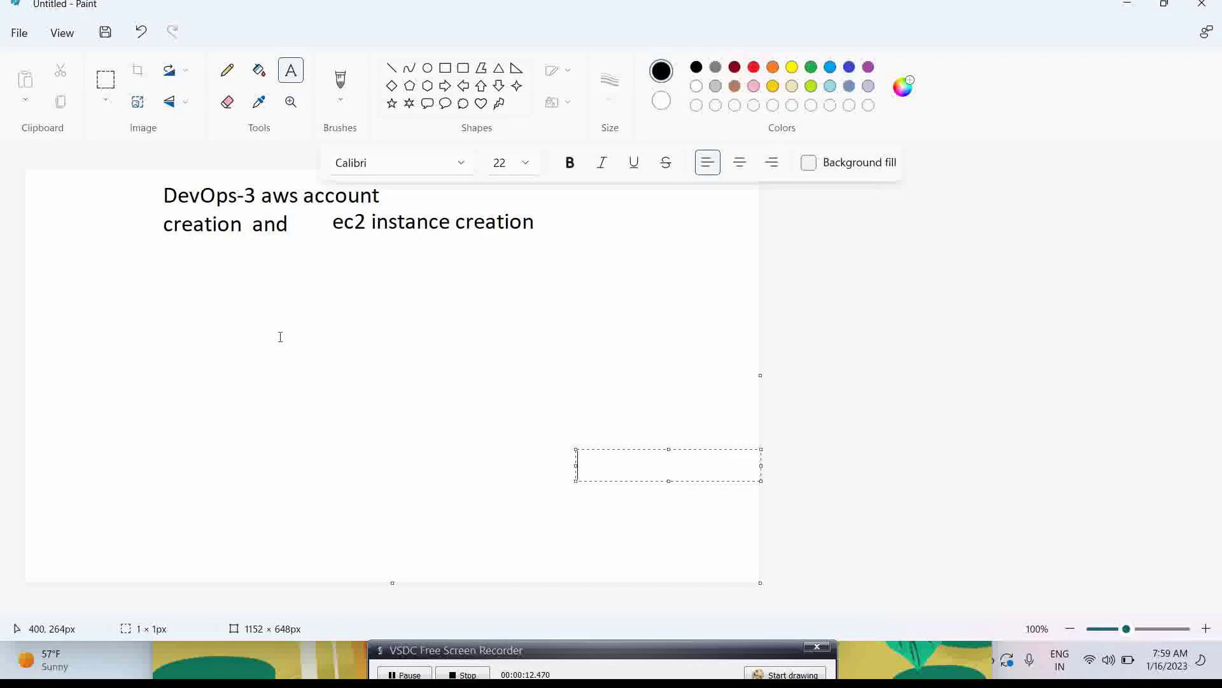
Dismiss the stray empty text box, keeping the 'DevOps-3 aws account creation and ec2 instance creation' title
left_click_drag(274, 195, 297, 198)
left_click(289, 290)
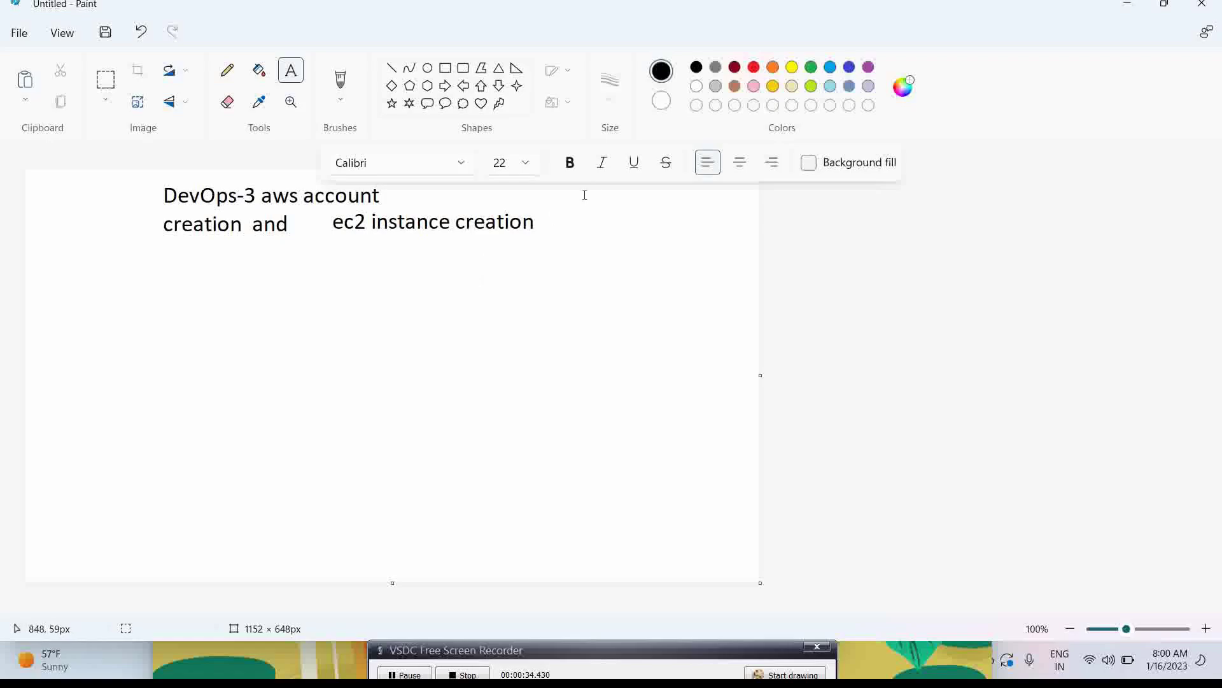
Minimize the Paint and Edge windows so Chrome's AWS Sign-In page is in front
left_click(1124, 5)
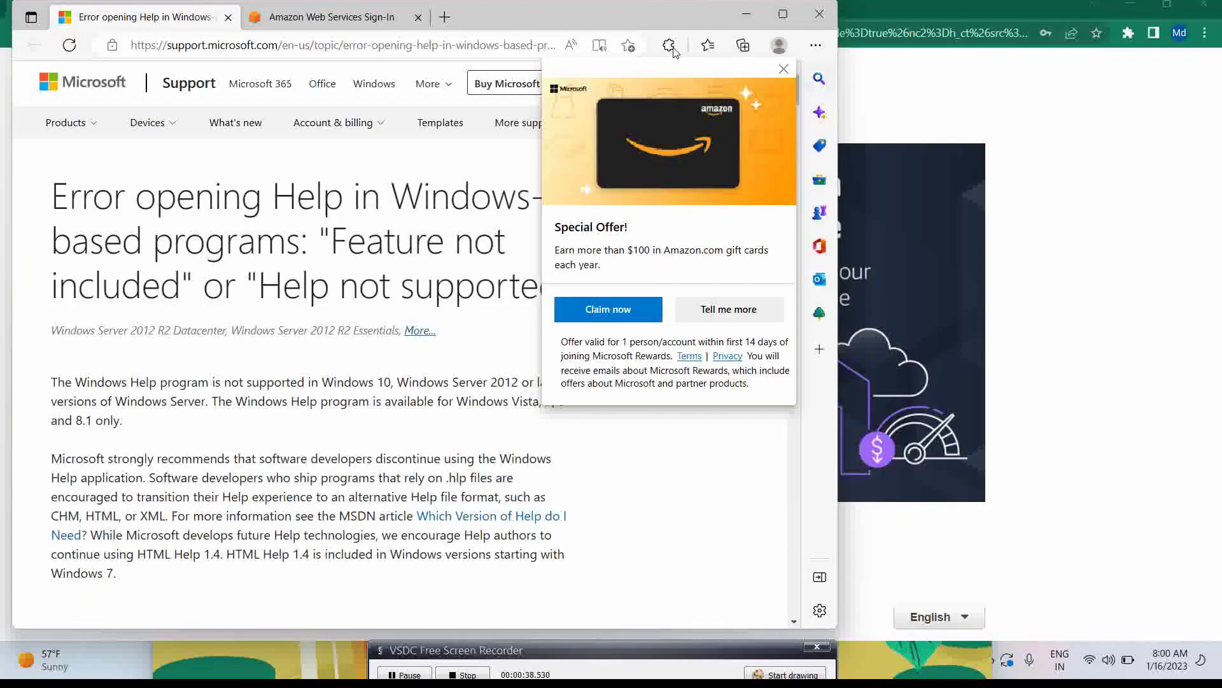
left_click(746, 13)
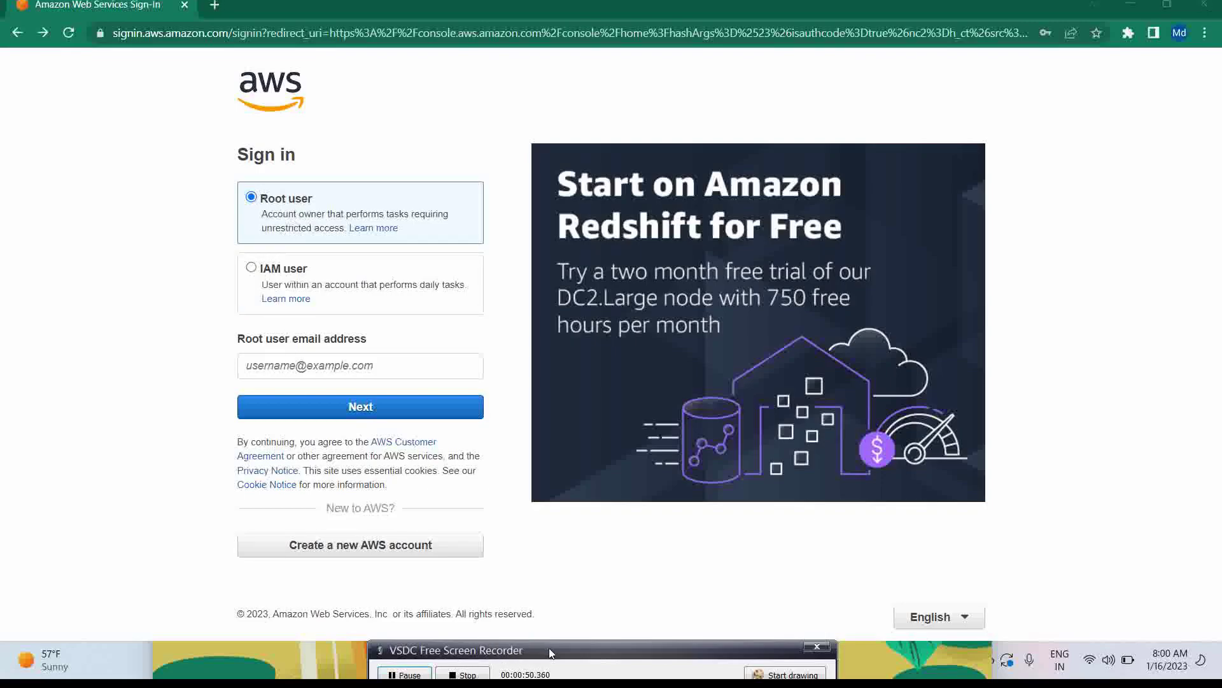
left_click_drag(549, 649, 549, 679)
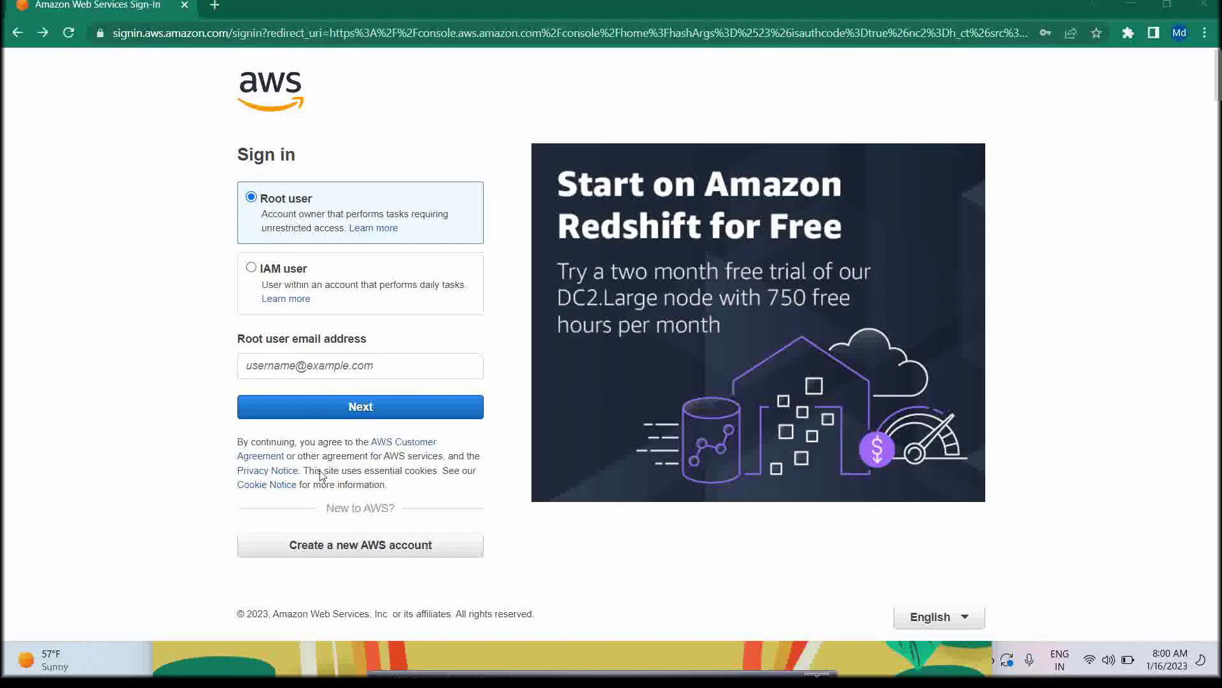
Begin a new AWS account with the root email and an account name, and request the verification code
left_click(333, 556)
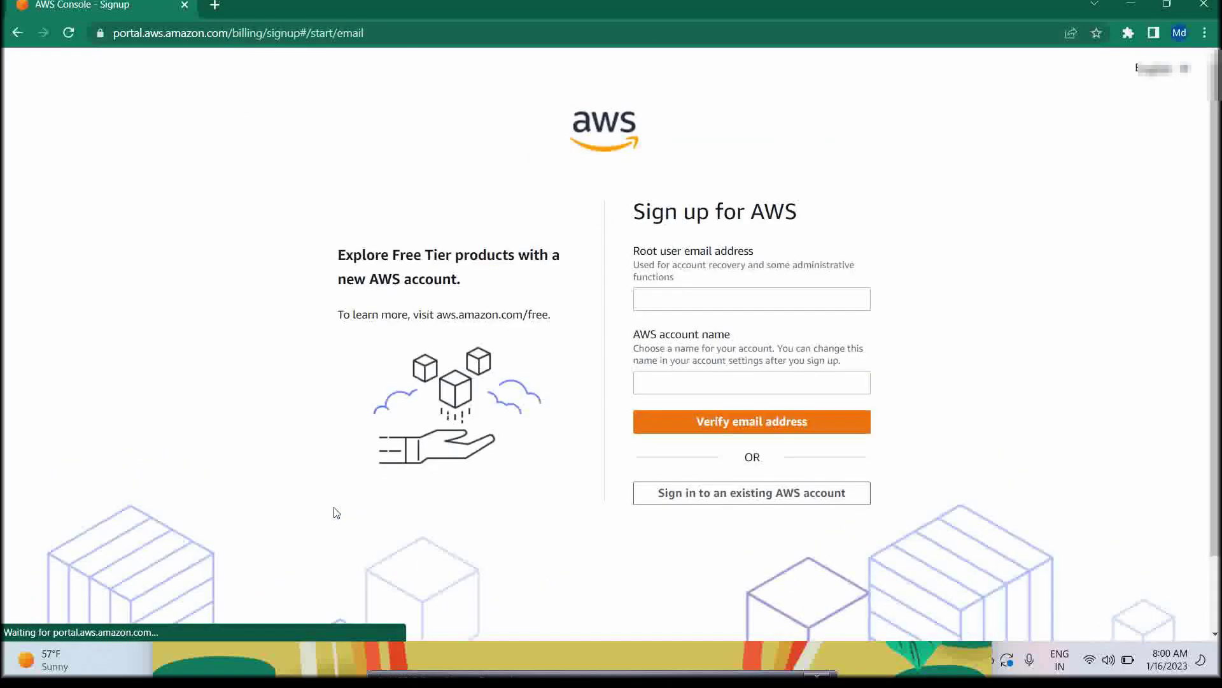
left_click(733, 302)
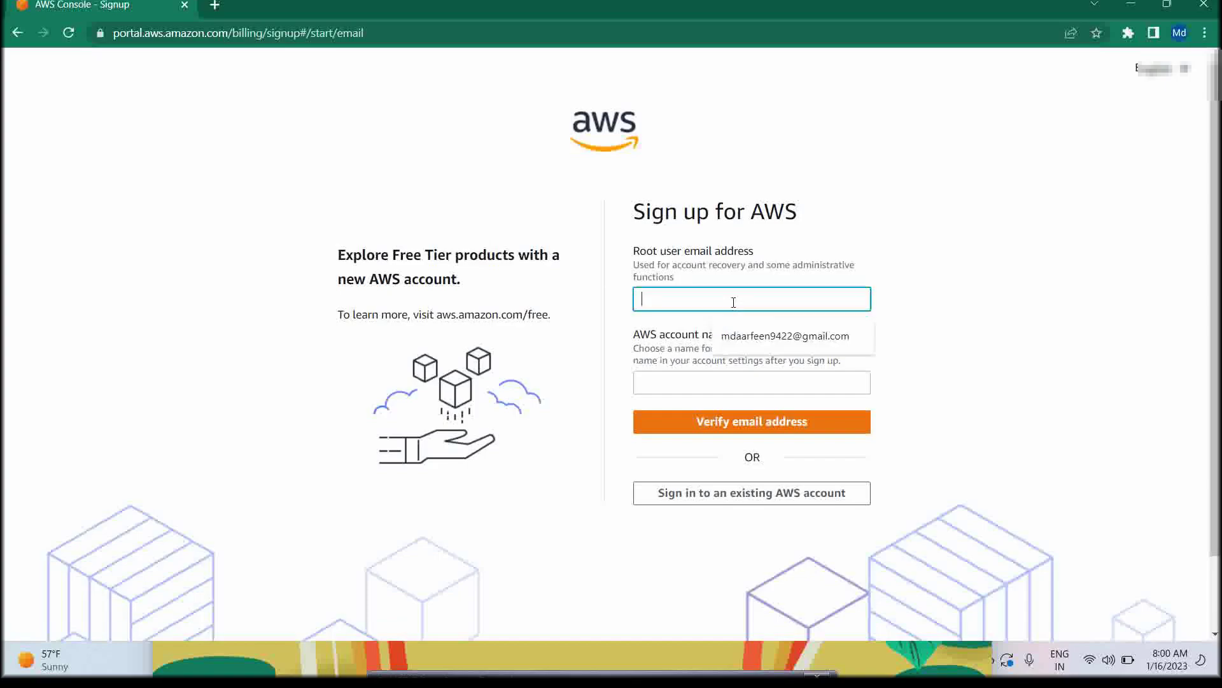
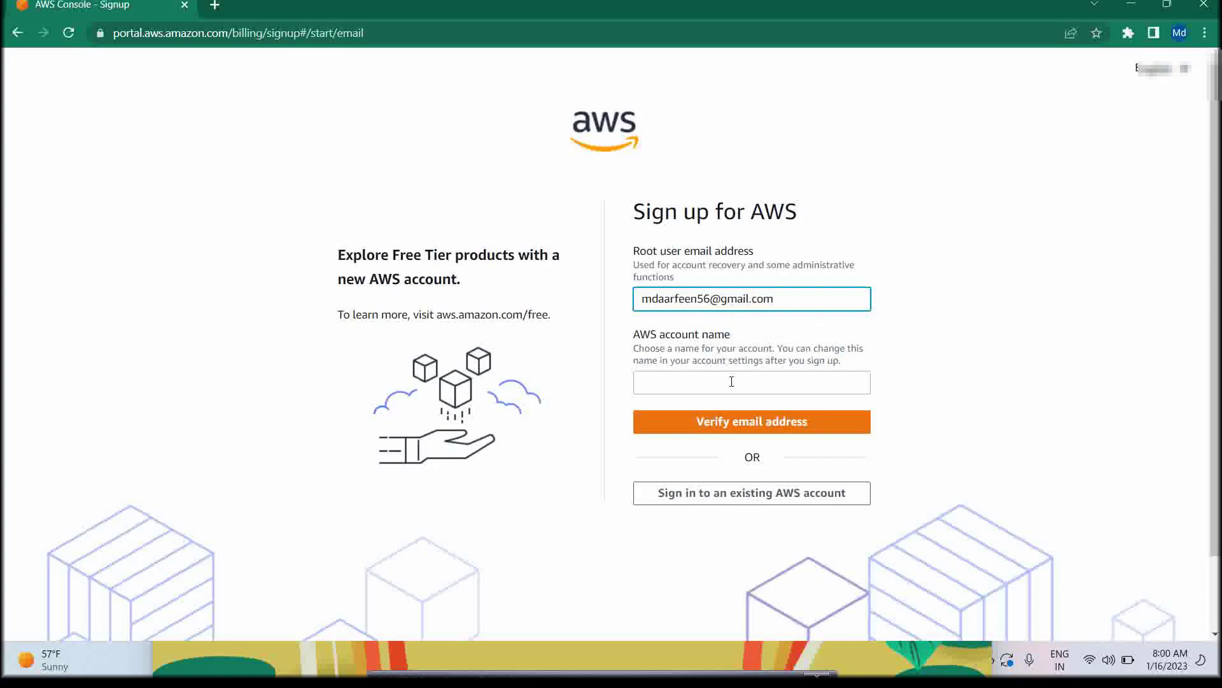
left_click(731, 383)
right_click(731, 382)
left_click(715, 386)
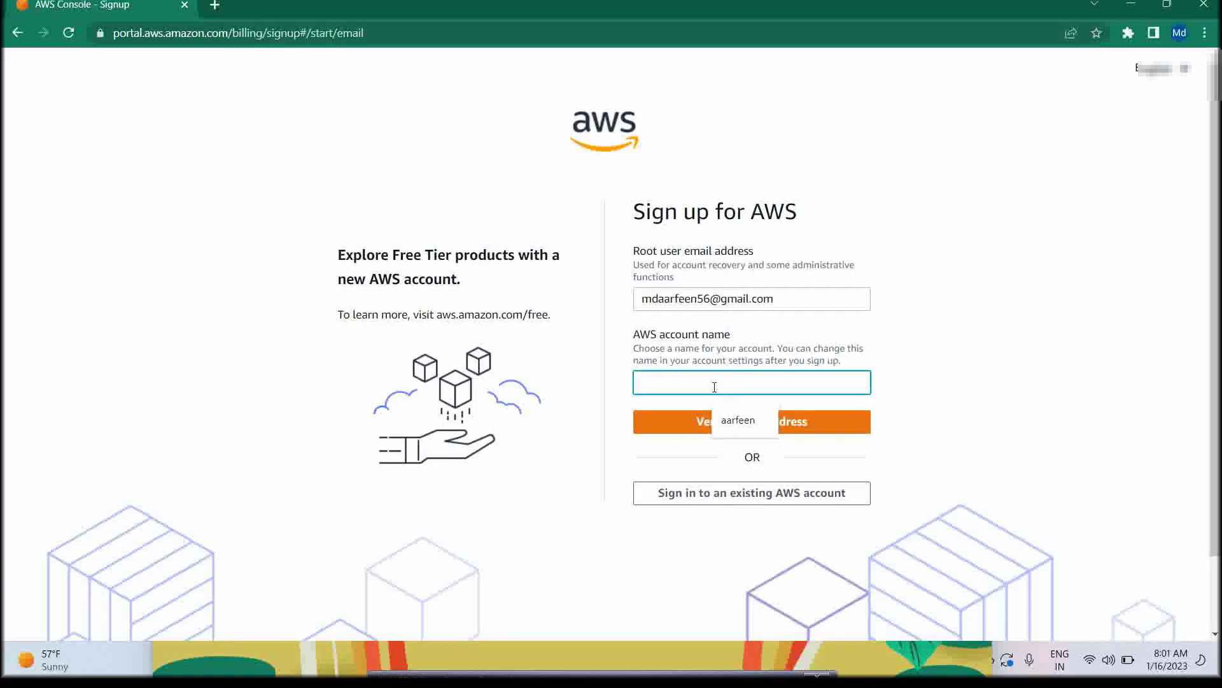
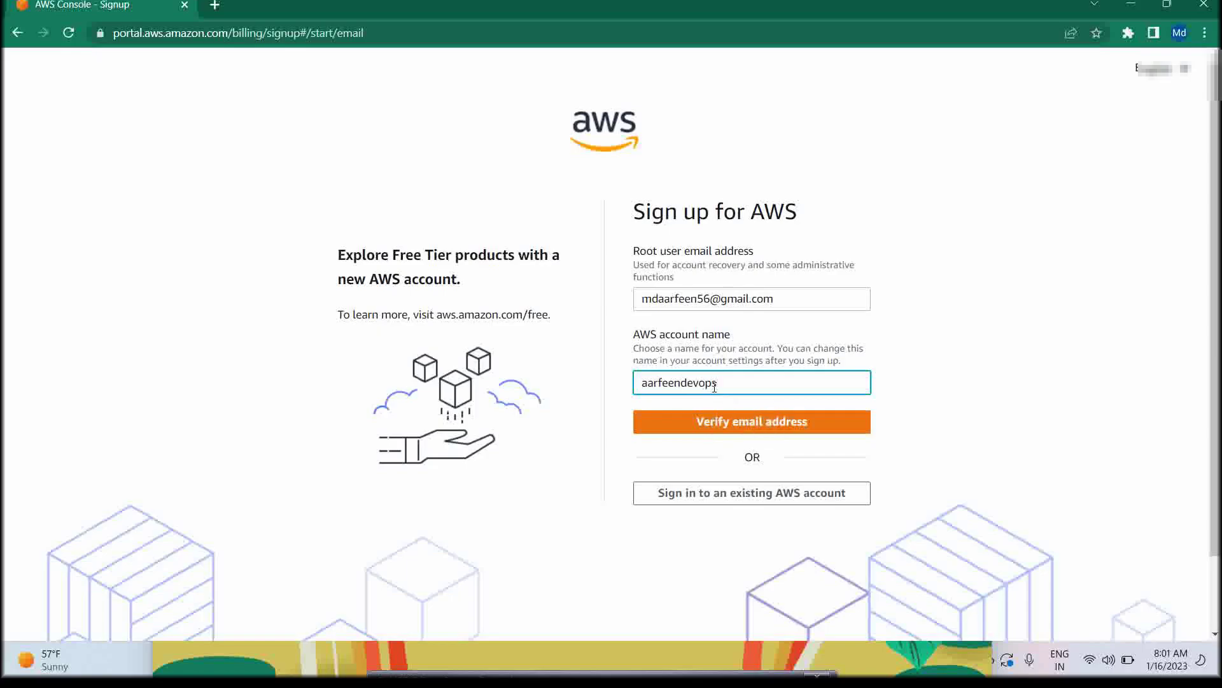
left_click(727, 413)
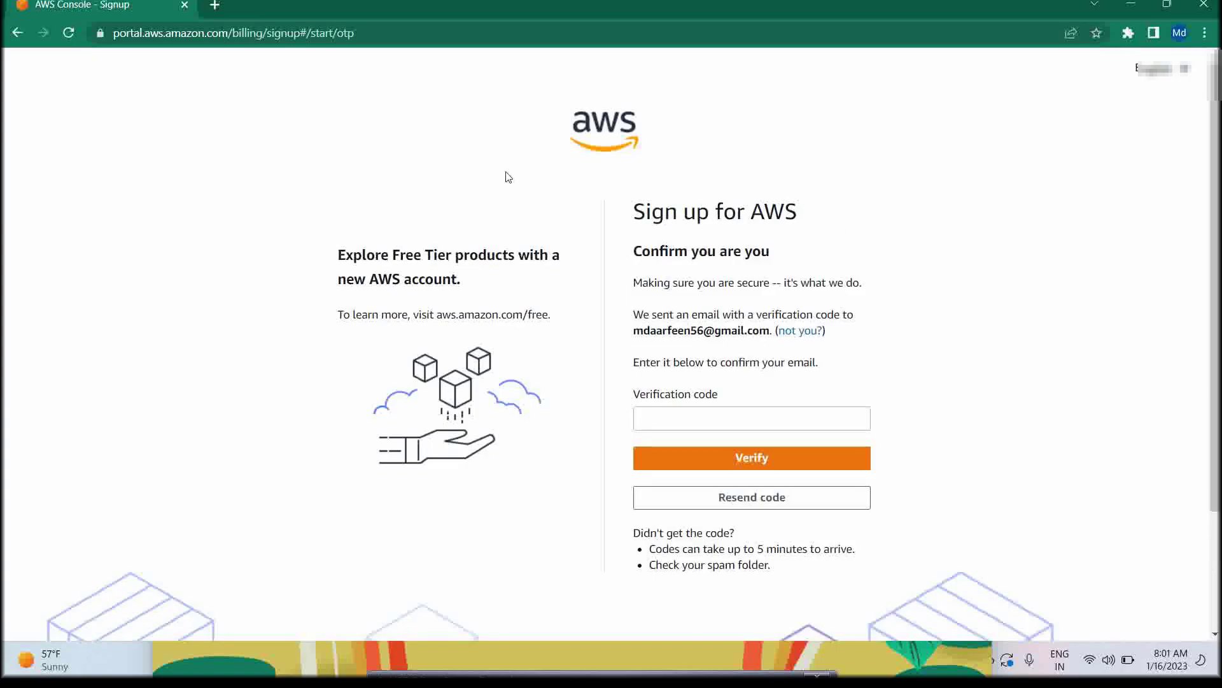
Leave the verification-code page and go back to the root user Sign-in page
left_click(698, 414)
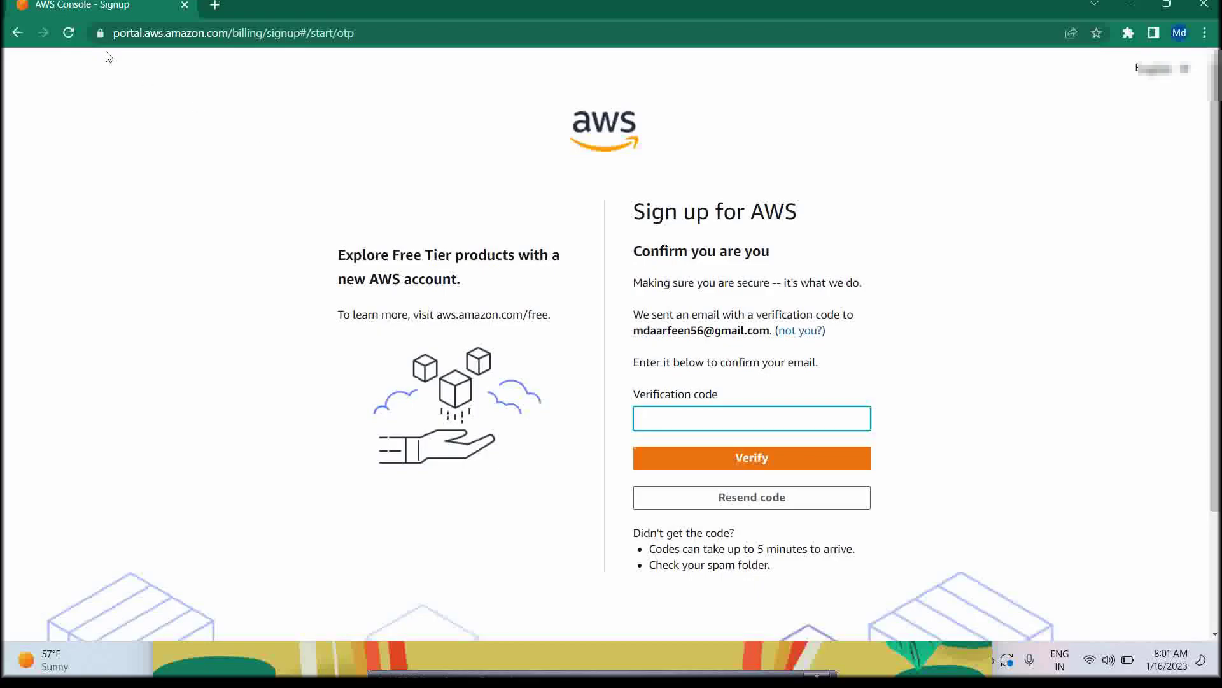
left_click(17, 32)
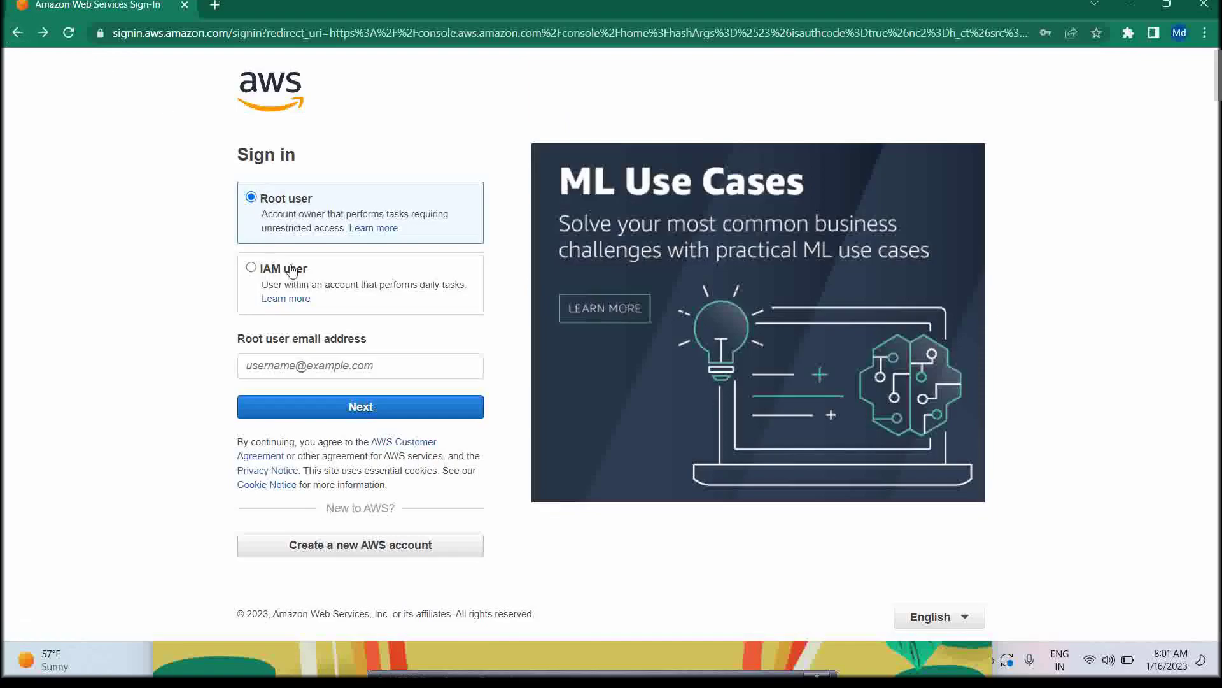
Sign in as root user using the saved email and password to reach Console Home
left_click(300, 357)
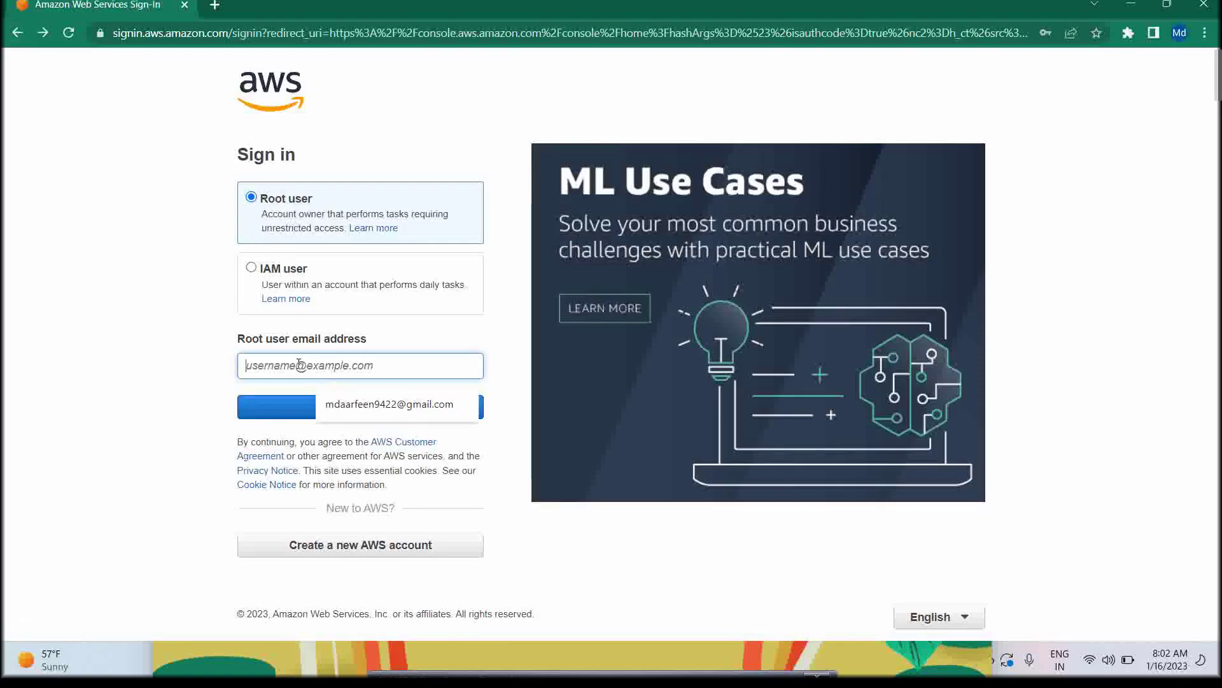
left_click(355, 408)
left_click(347, 411)
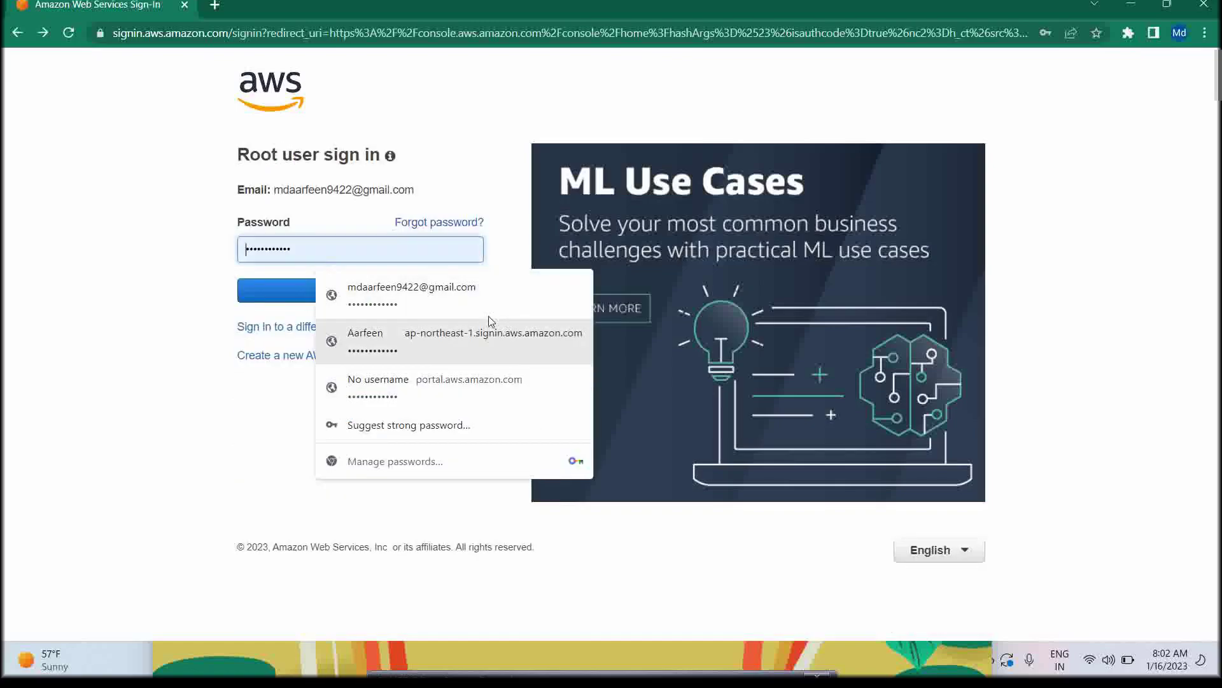
left_click(439, 300)
left_click(363, 293)
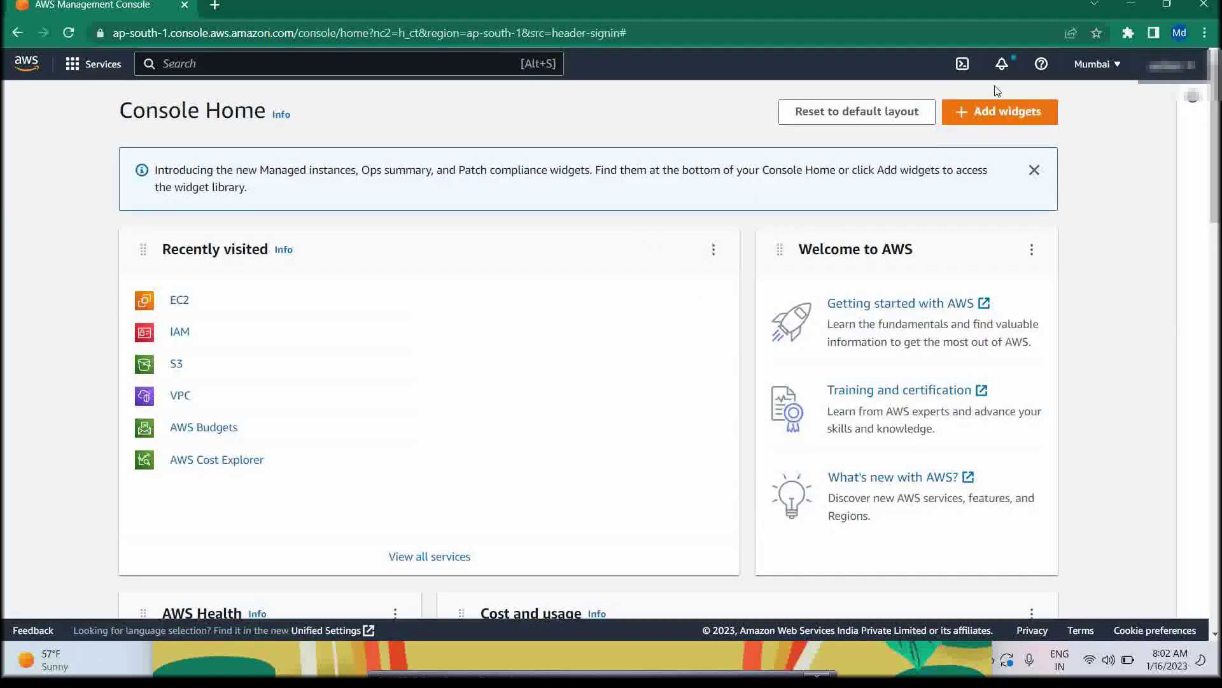
left_click(1096, 67)
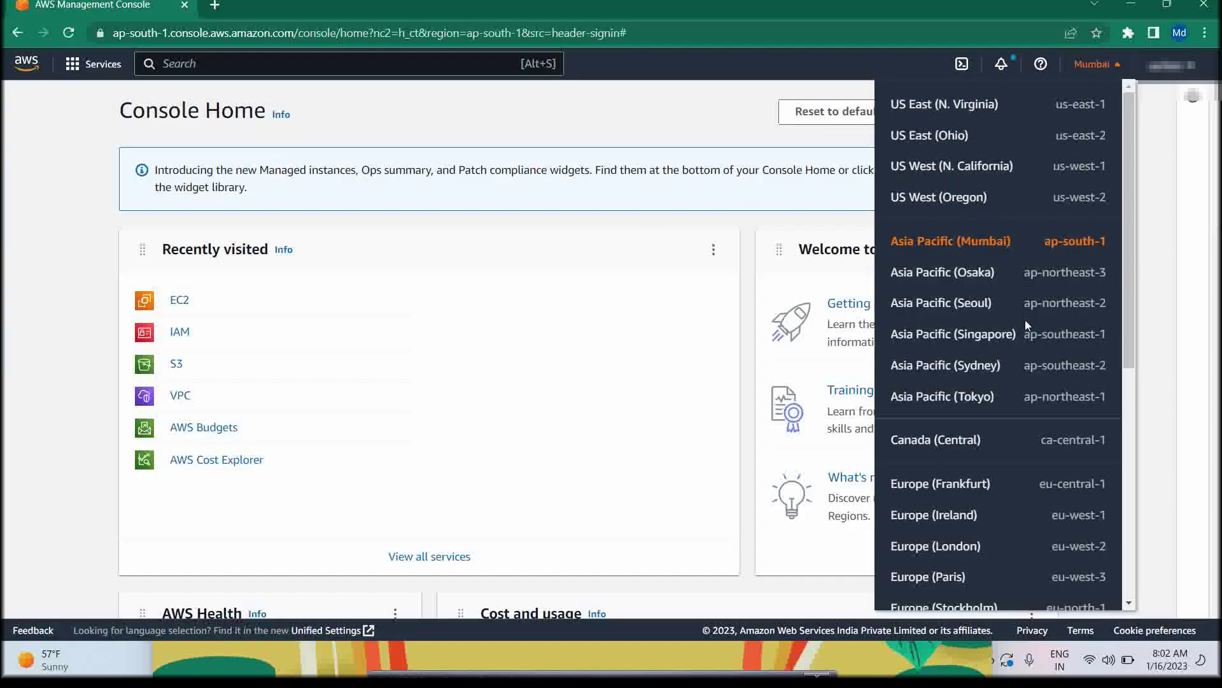
scroll(1012, 426, "down", 5)
scroll(1012, 427, "up", 5)
scroll(993, 401, "down", 5)
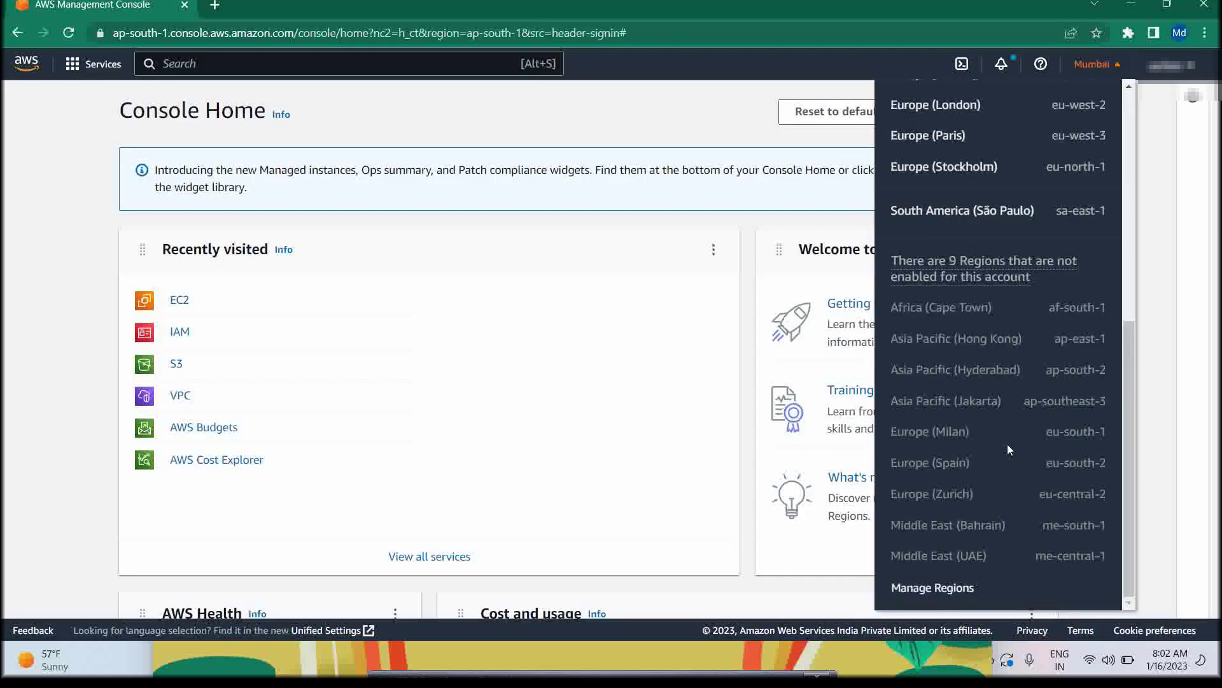
scroll(1007, 445, "up", 5)
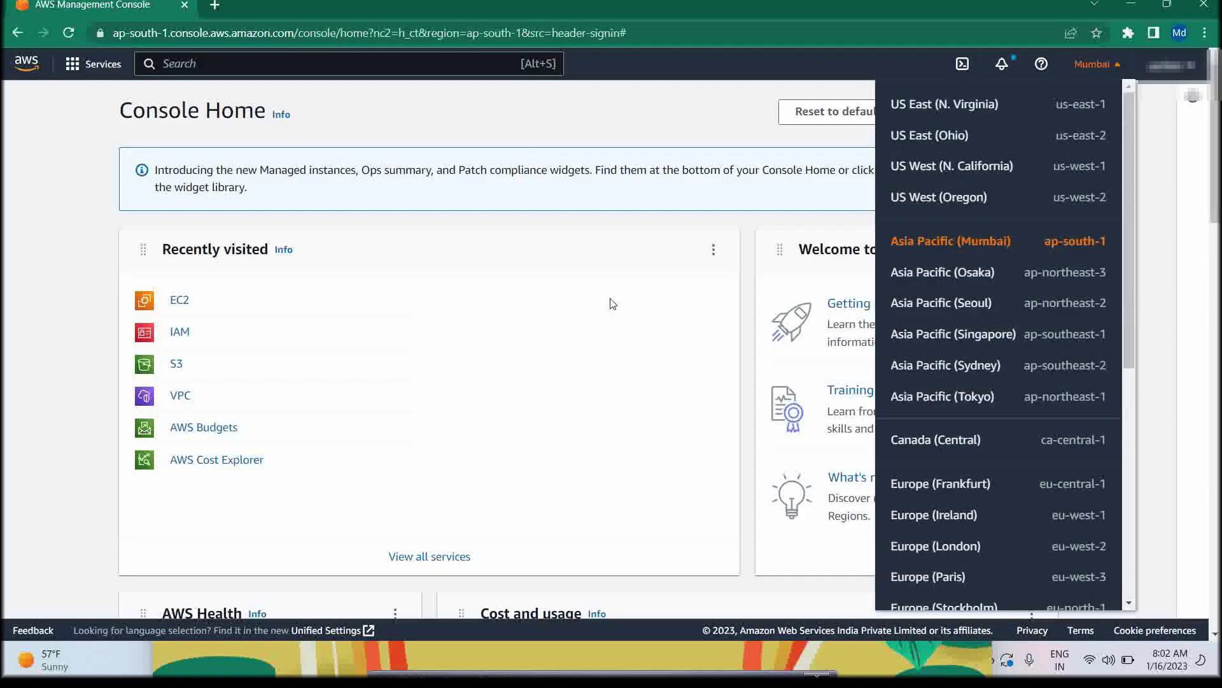
left_click(613, 304)
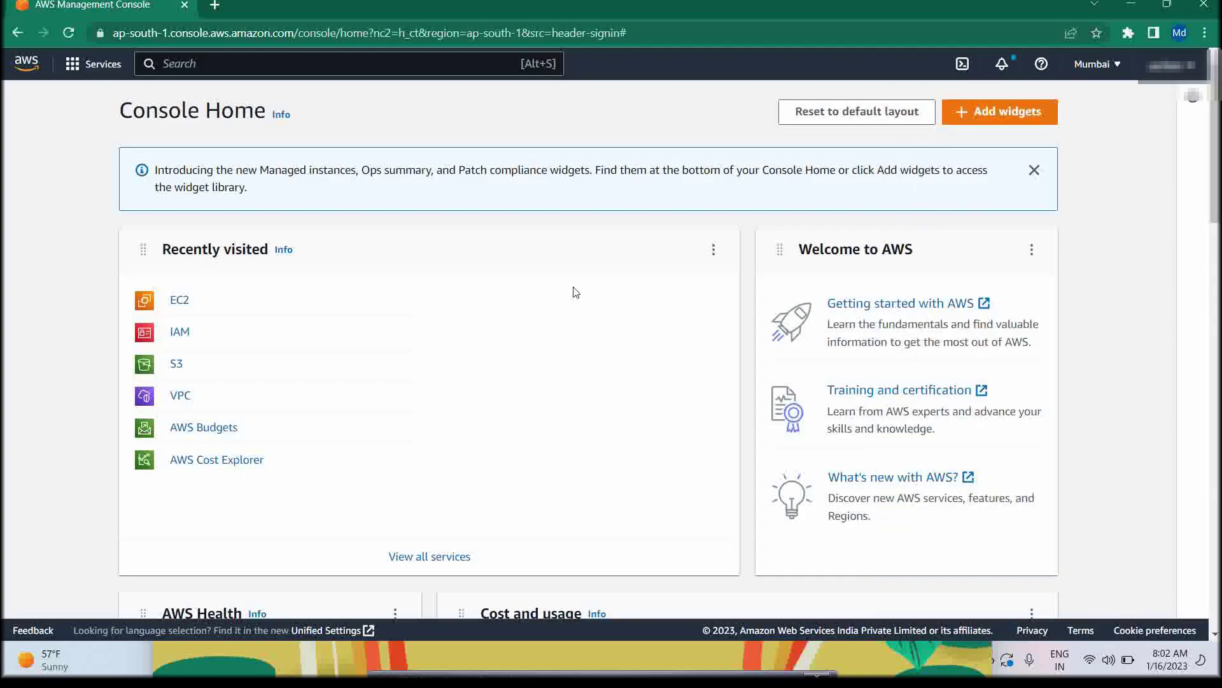
Browse the AWS services catalogue, then close it
left_click(114, 75)
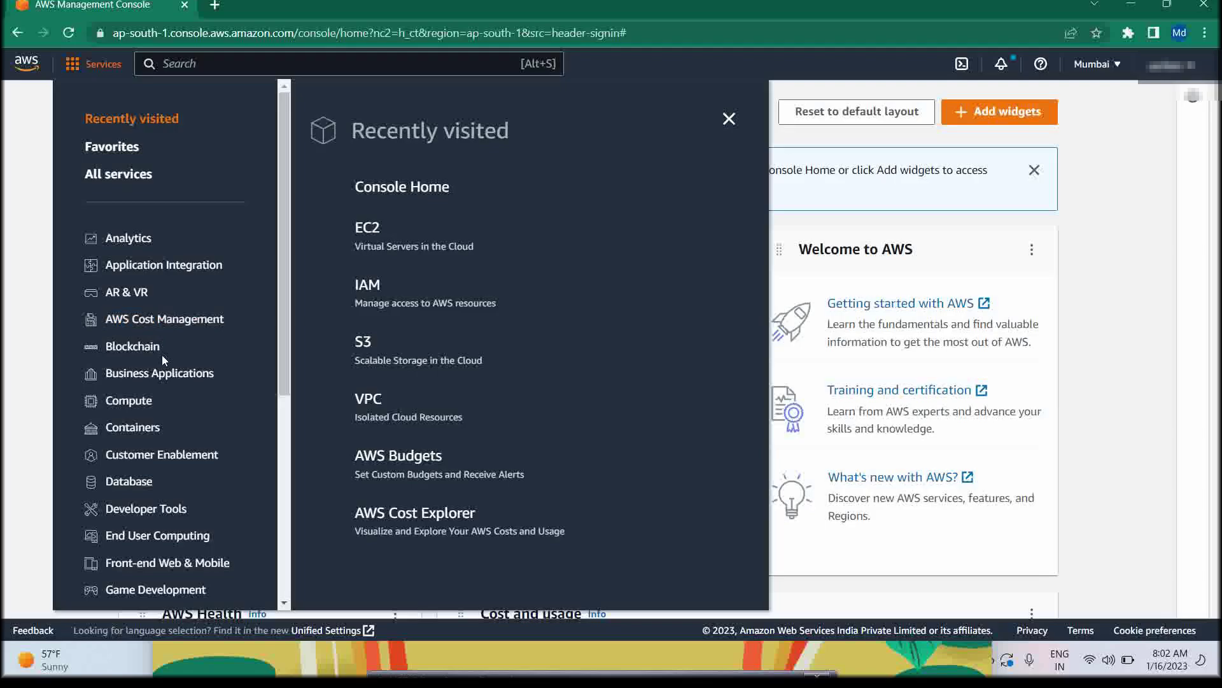
scroll(163, 354, "down", 5)
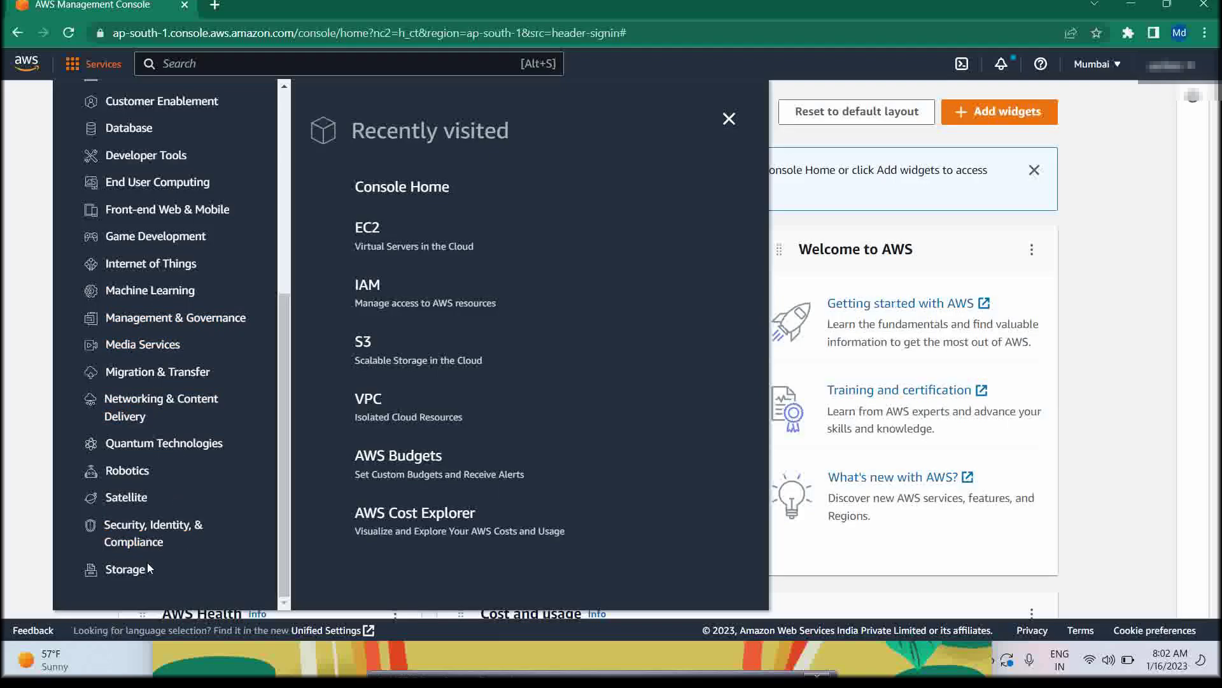
scroll(143, 541, "up", 5)
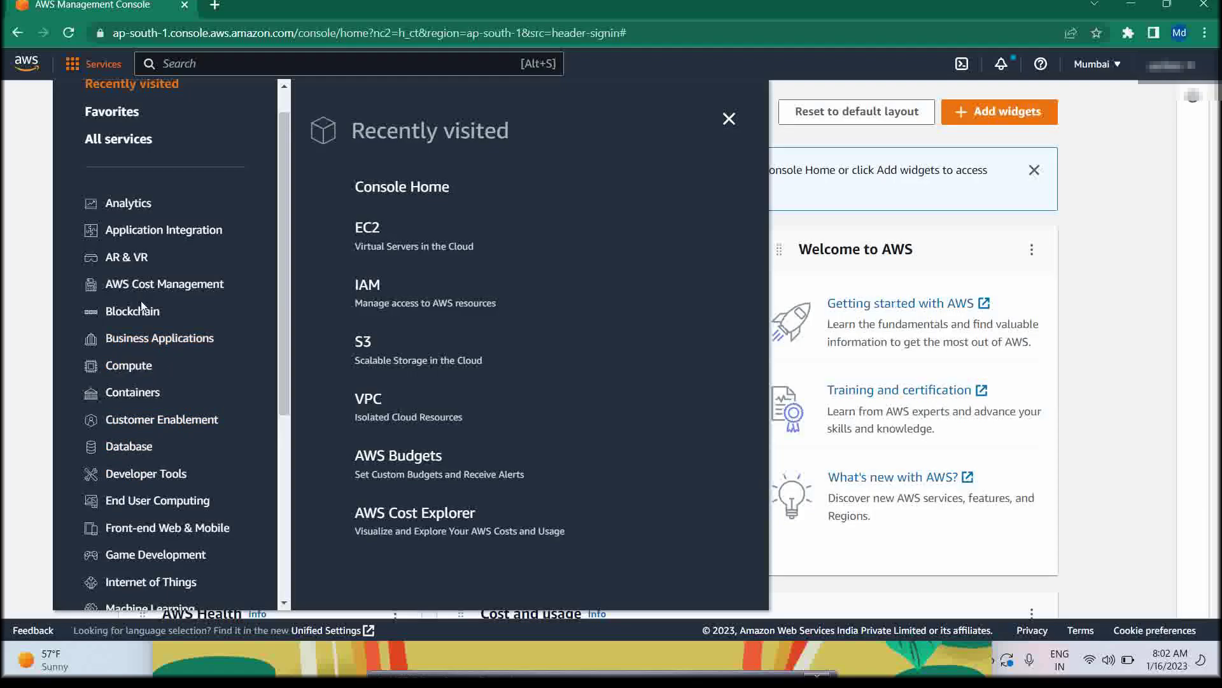
scroll(145, 300, "up", 1)
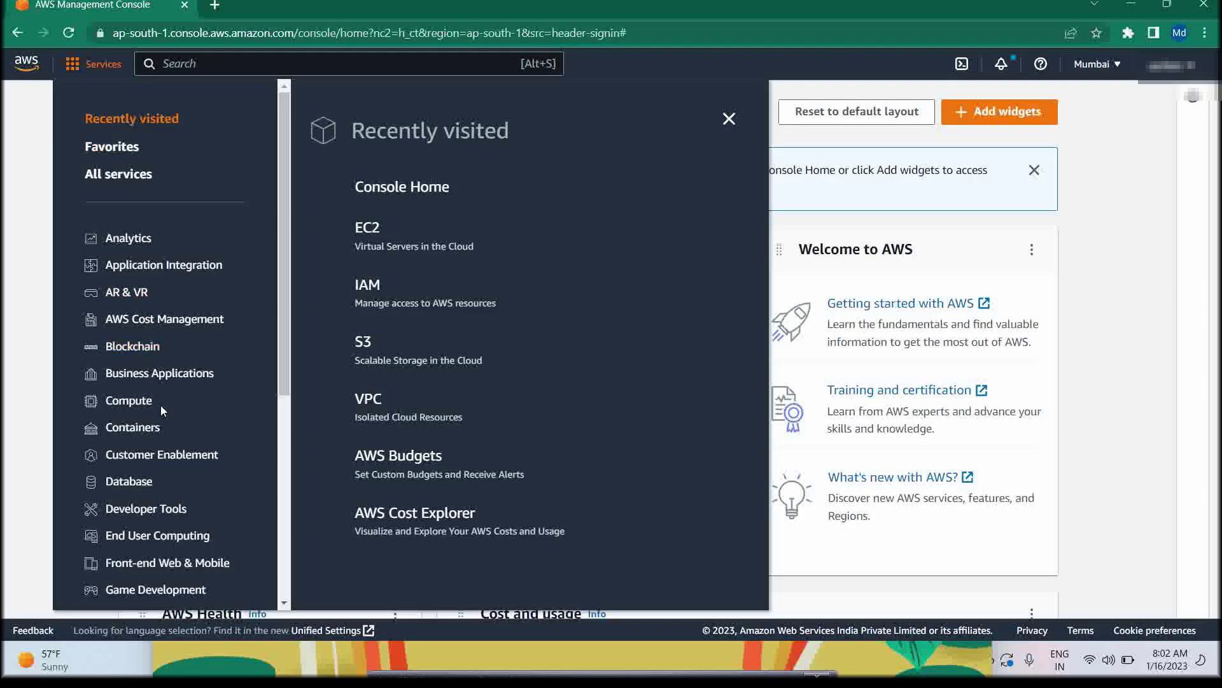
scroll(184, 479, "down", 3)
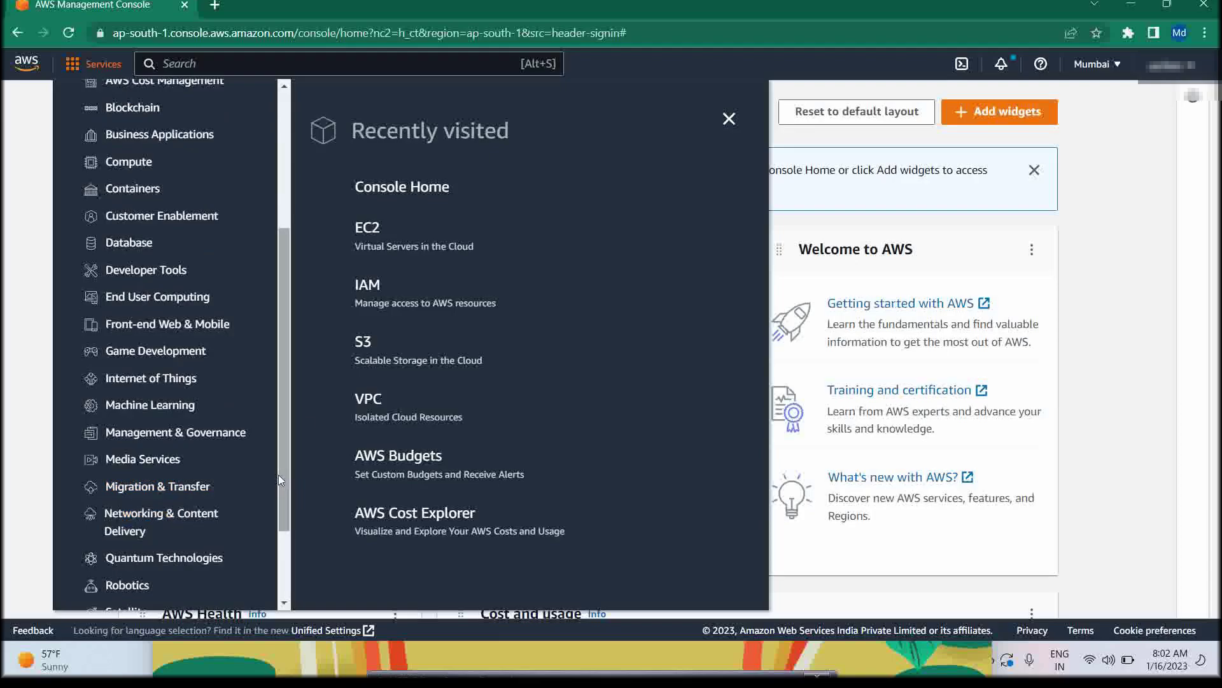
left_click(728, 119)
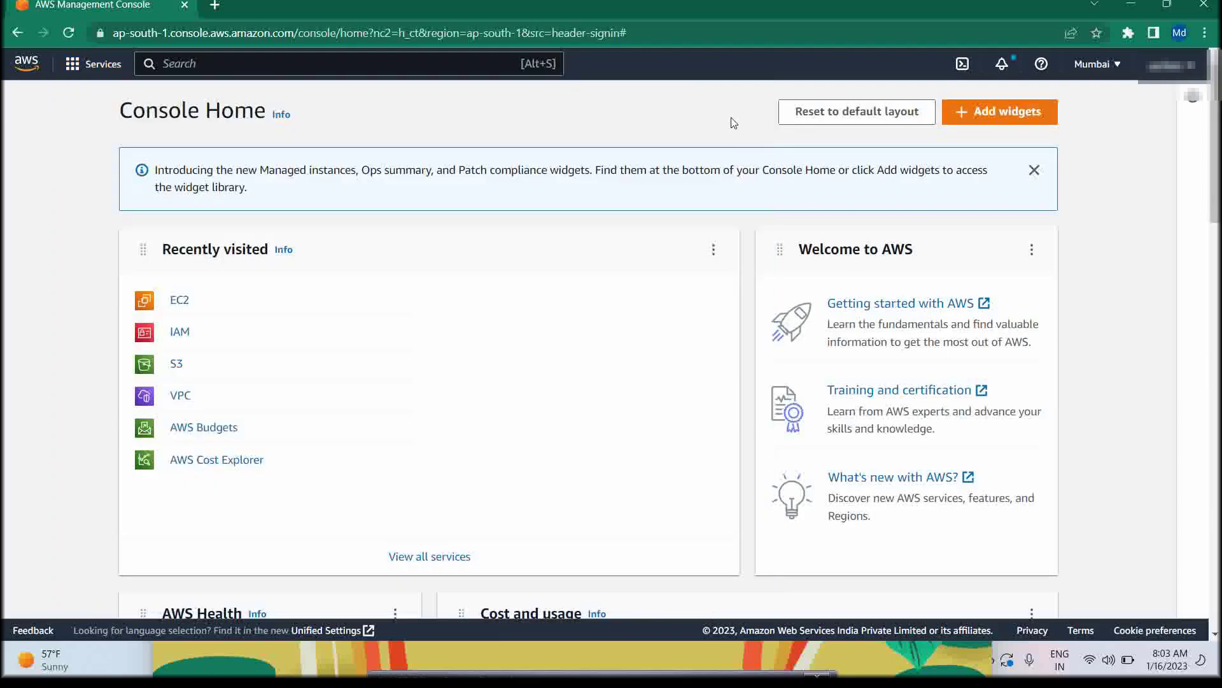
Show the Compute category listing EC2, Lambda and Elastic Beanstalk
left_click(113, 64)
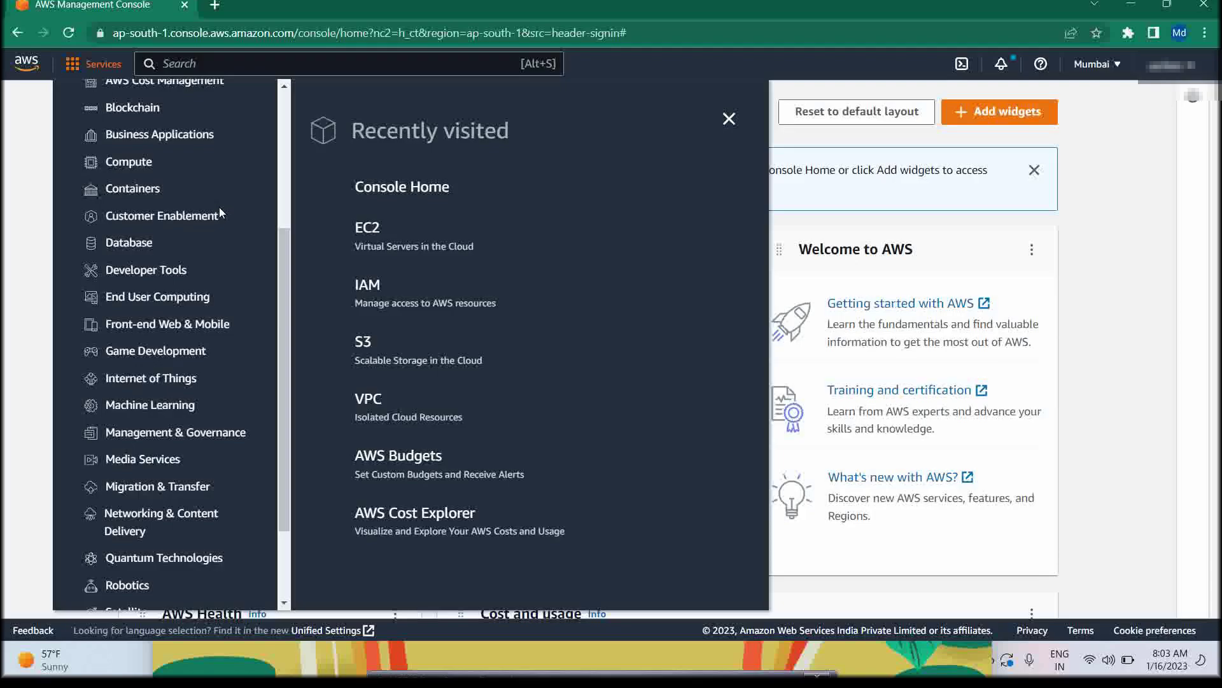
scroll(219, 210, "down", 1)
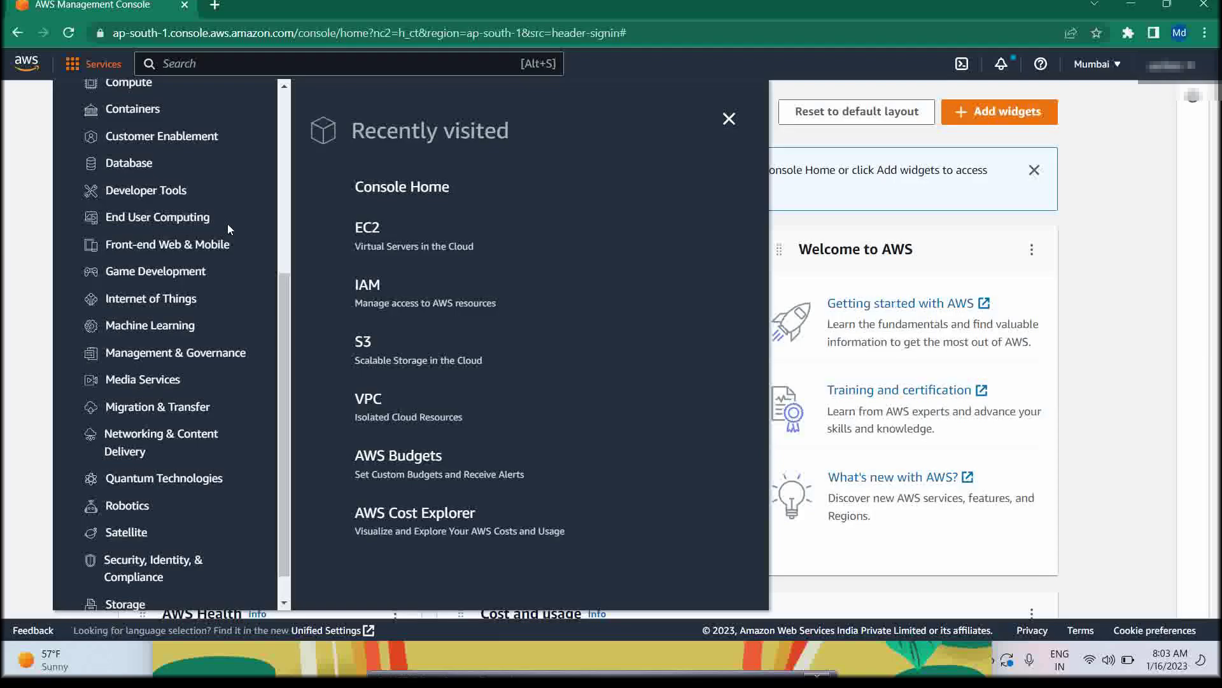
scroll(228, 224, "down", 1)
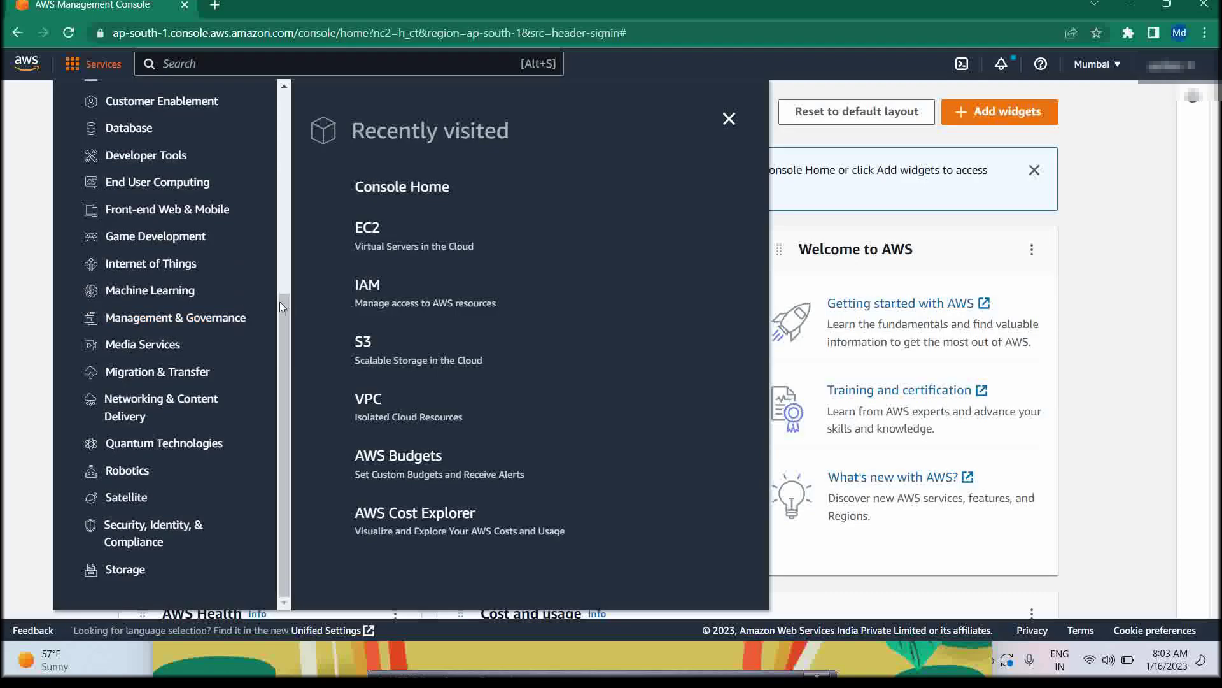
scroll(280, 294, "up", 3)
scroll(282, 297, "up", 5)
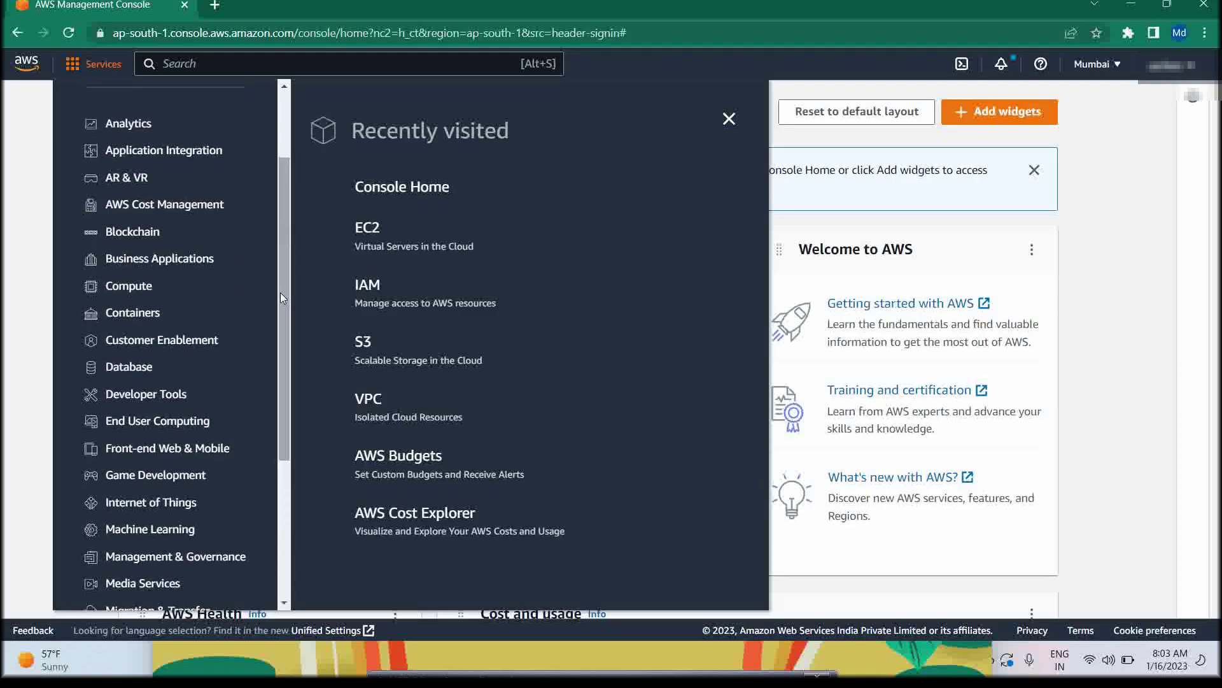
left_click(128, 286)
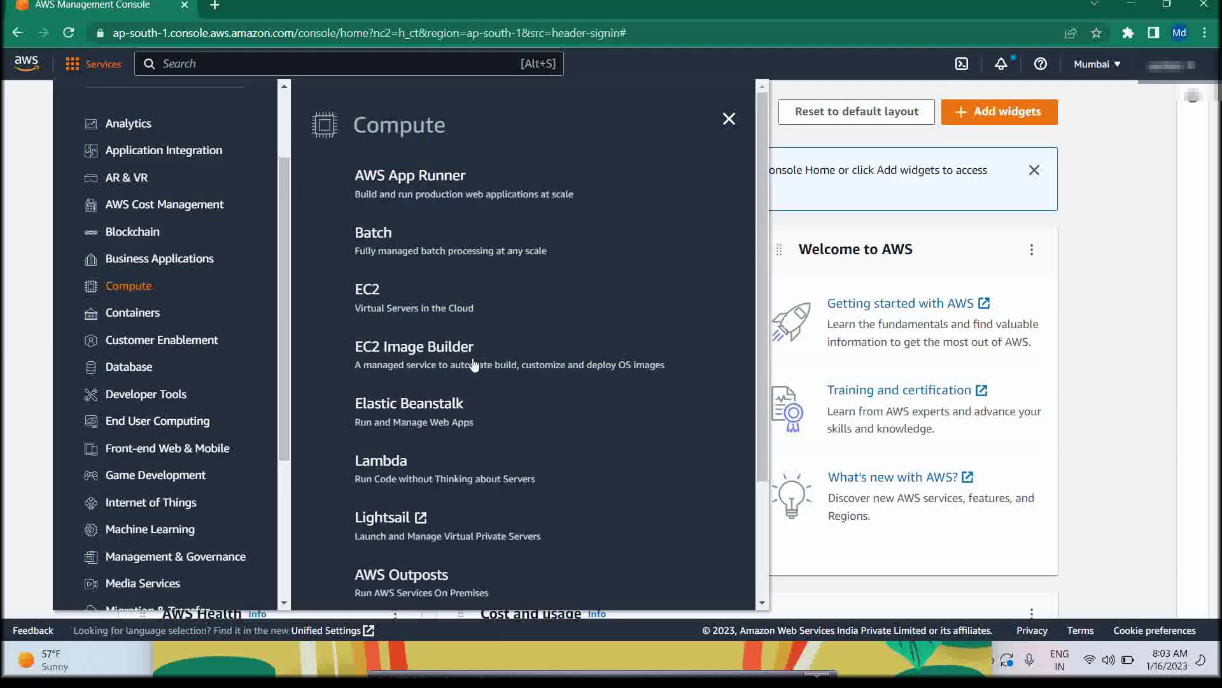
scroll(474, 503, "down", 3)
scroll(471, 497, "up", 3)
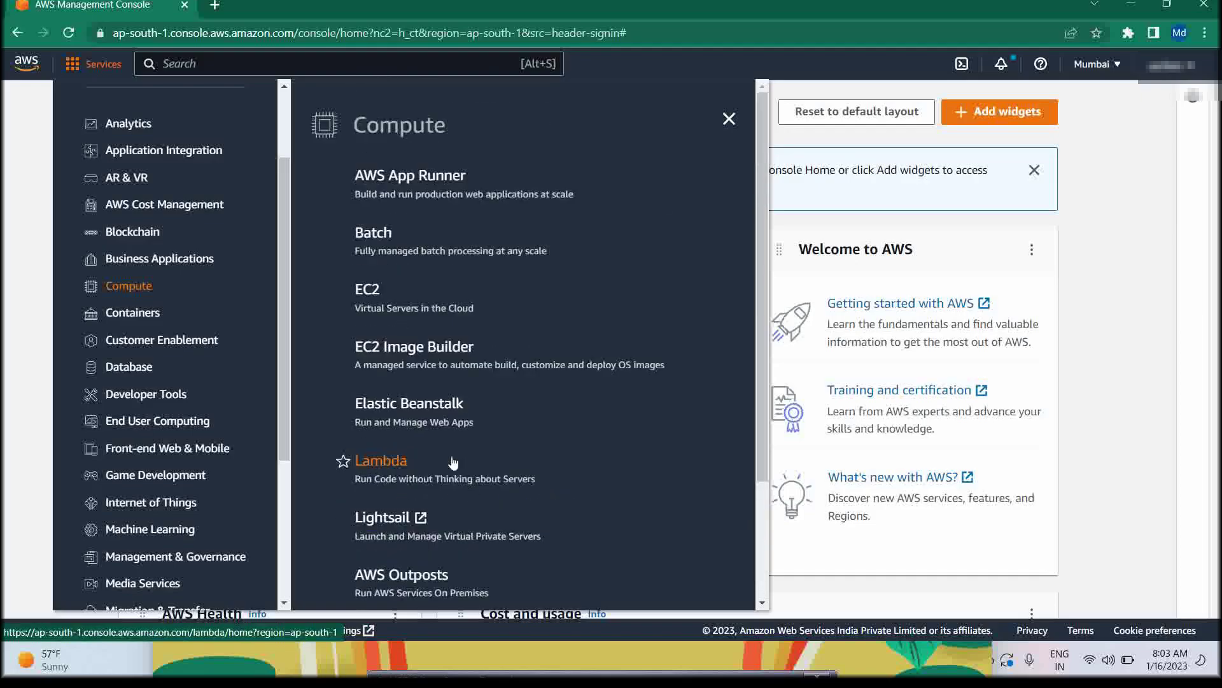
Open the Mumbai EC2 Dashboard and expand the Launch instance dropdown
left_click(369, 292)
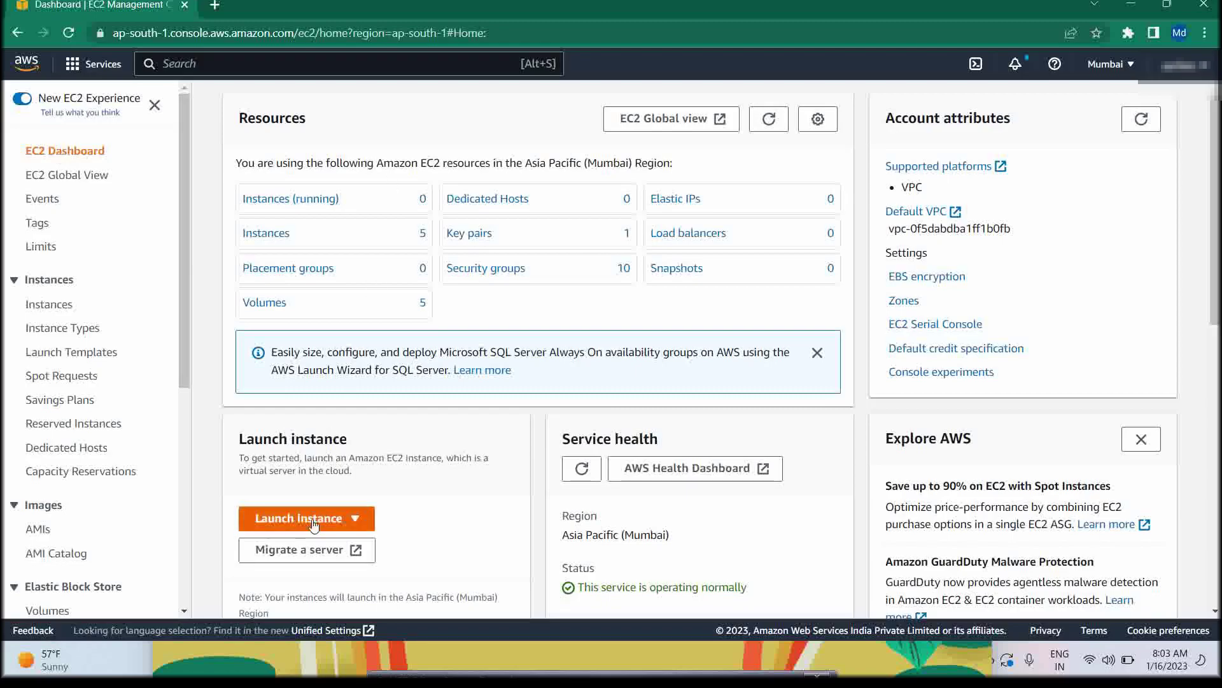
scroll(310, 518, "down", 1)
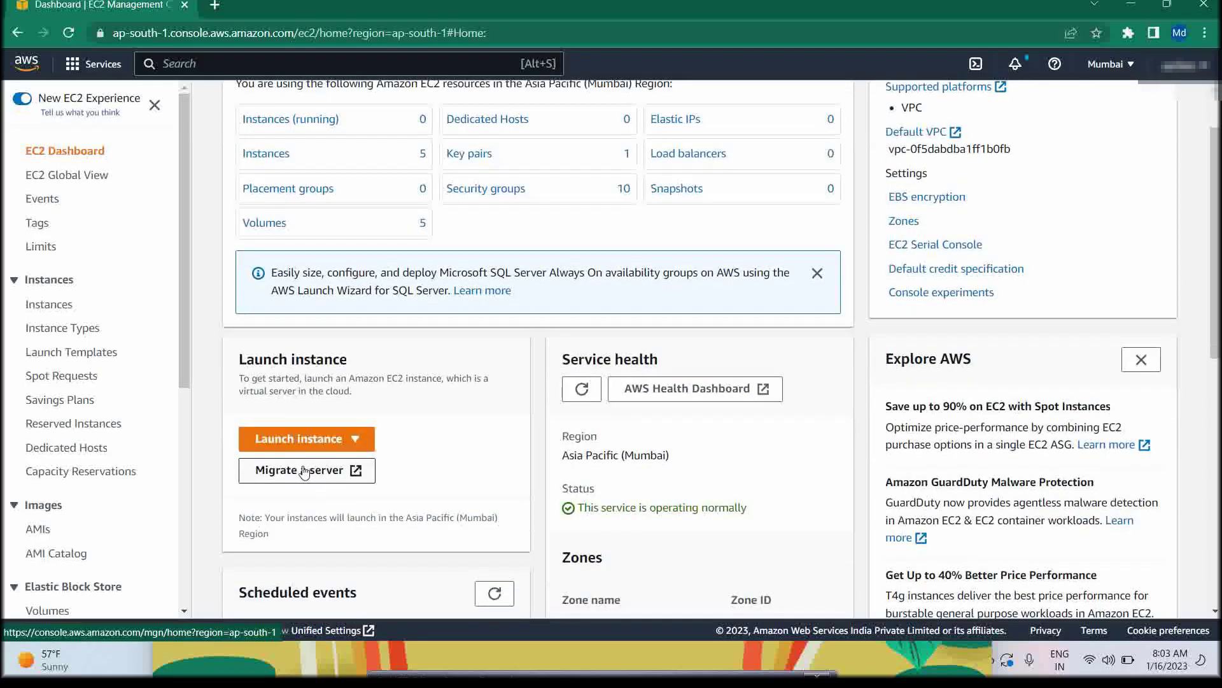
left_click(304, 440)
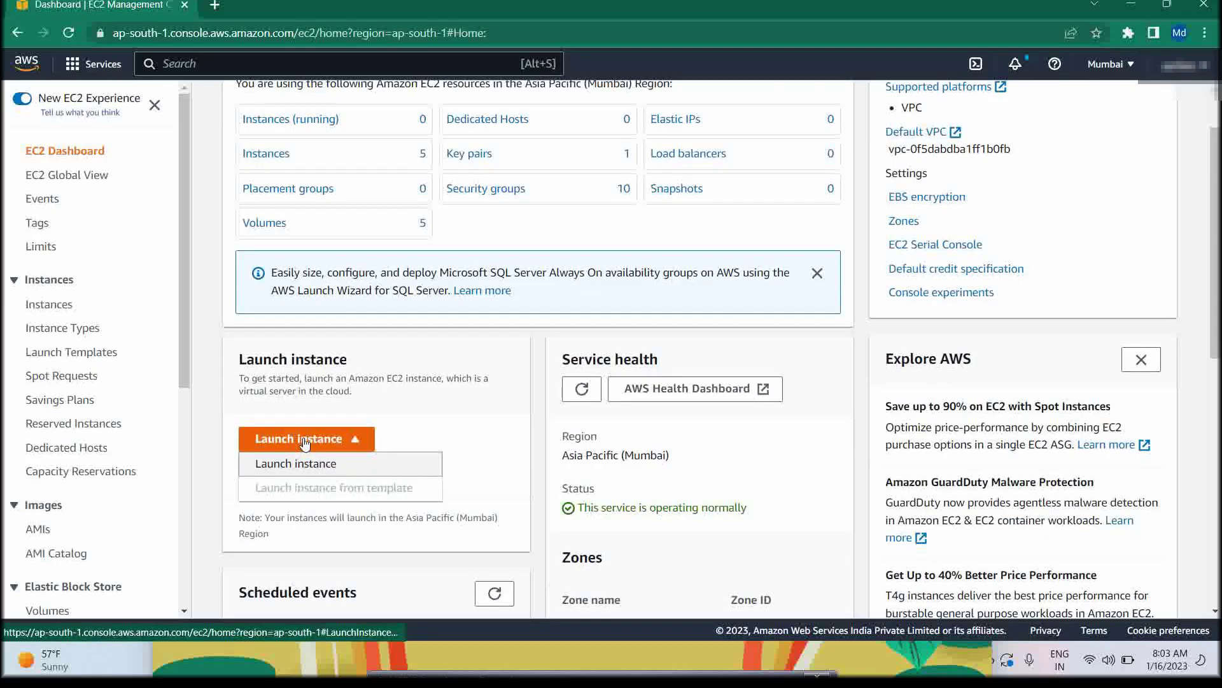
Start the Launch an instance wizard and choose the Ubuntu Quick Start image
left_click(308, 473)
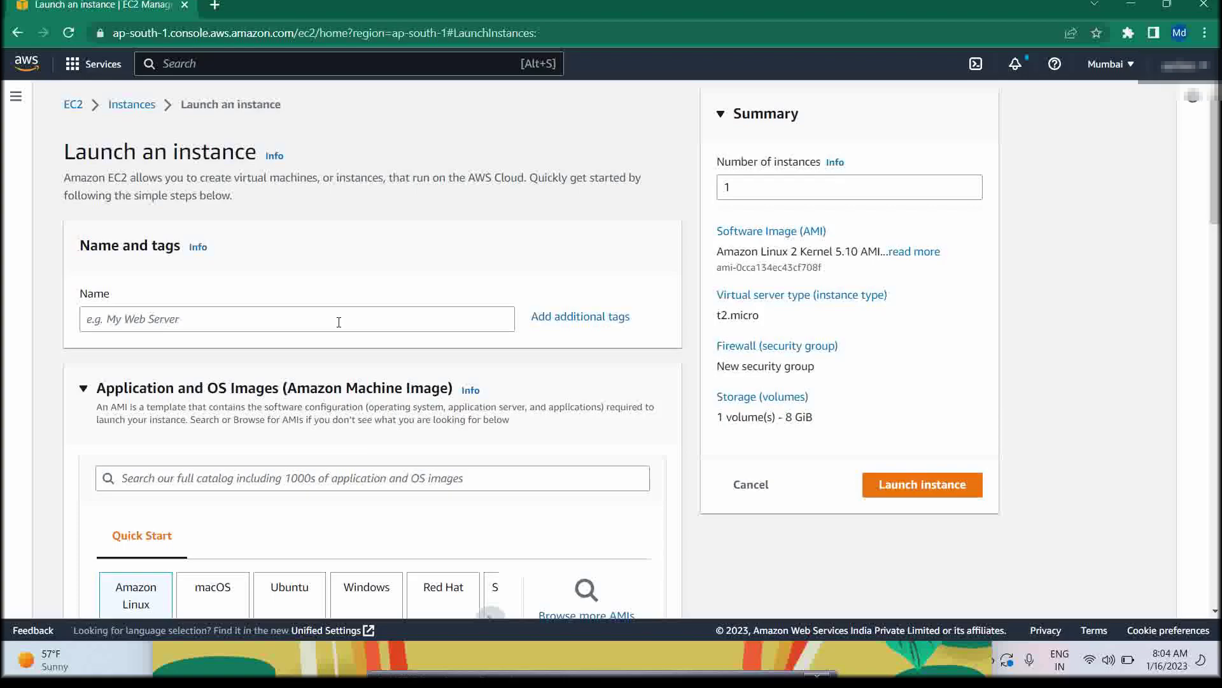
scroll(322, 344, "down", 4)
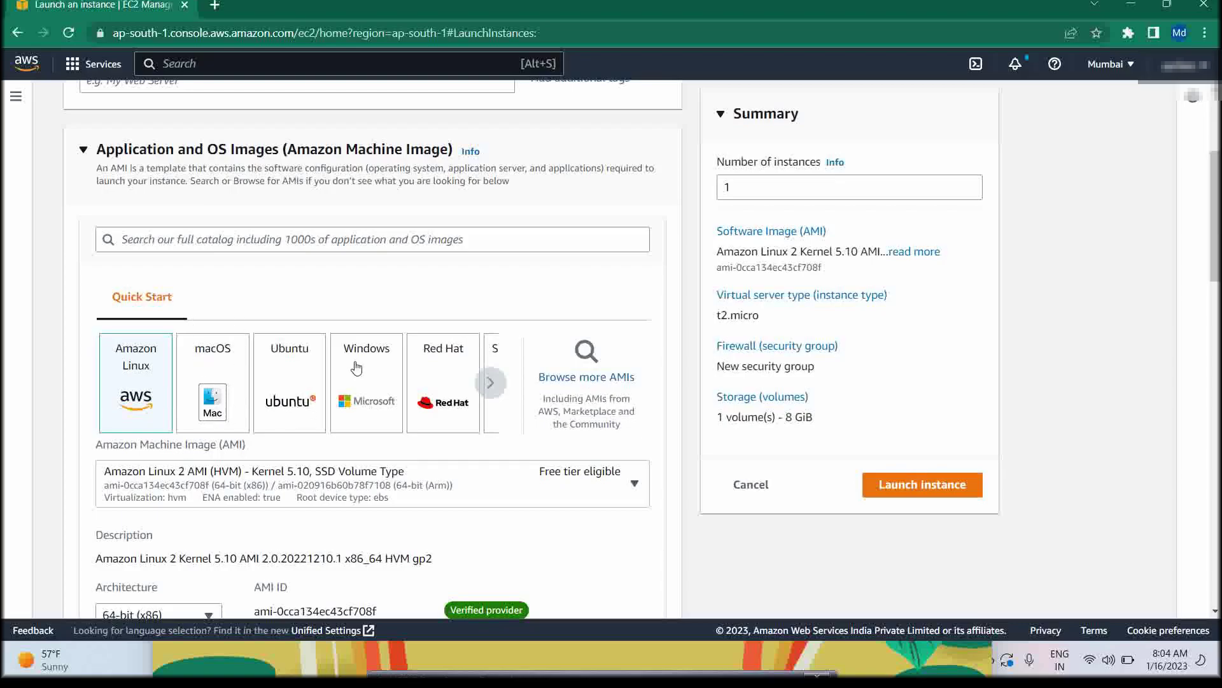
left_click(293, 407)
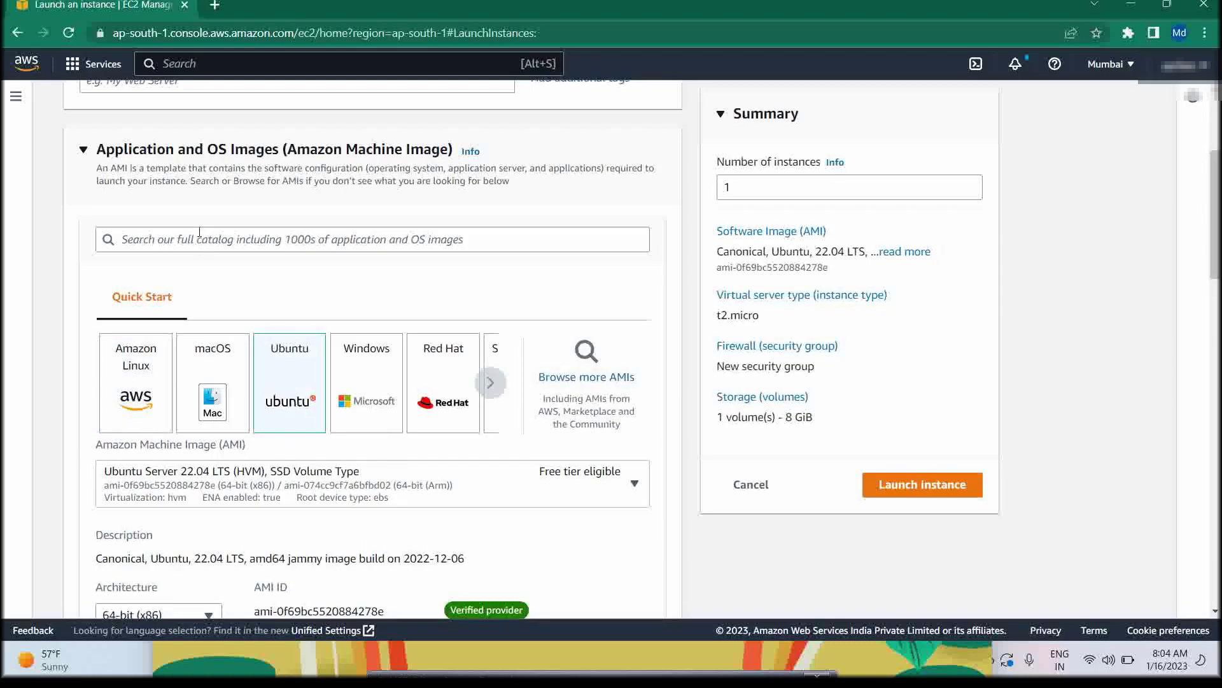
scroll(203, 275, "up", 4)
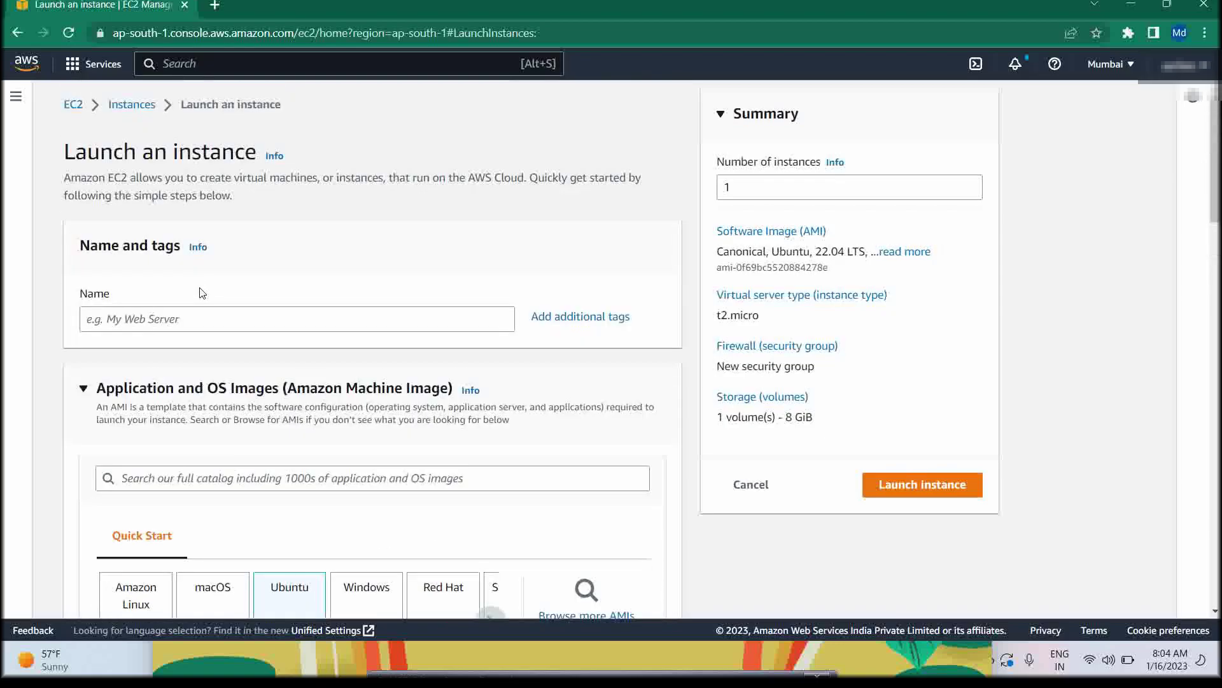
Enter TestServer as the instance name, correcting the typo
left_click(193, 316)
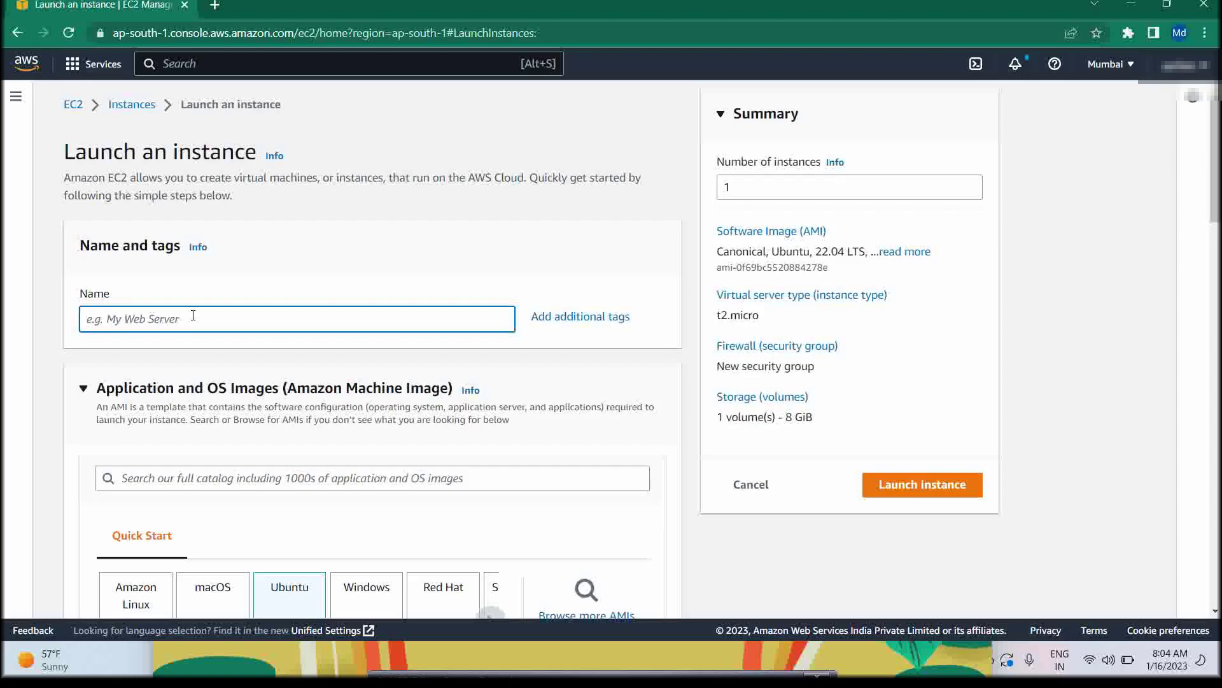
type("Test")
type("Ser")
type("vwer")
key("BackSpace")
key("BackSpace")
key("BackSpace")
Finish the TestServer name and collapse the Instance type section
type("er")
scroll(272, 345, "down", 6)
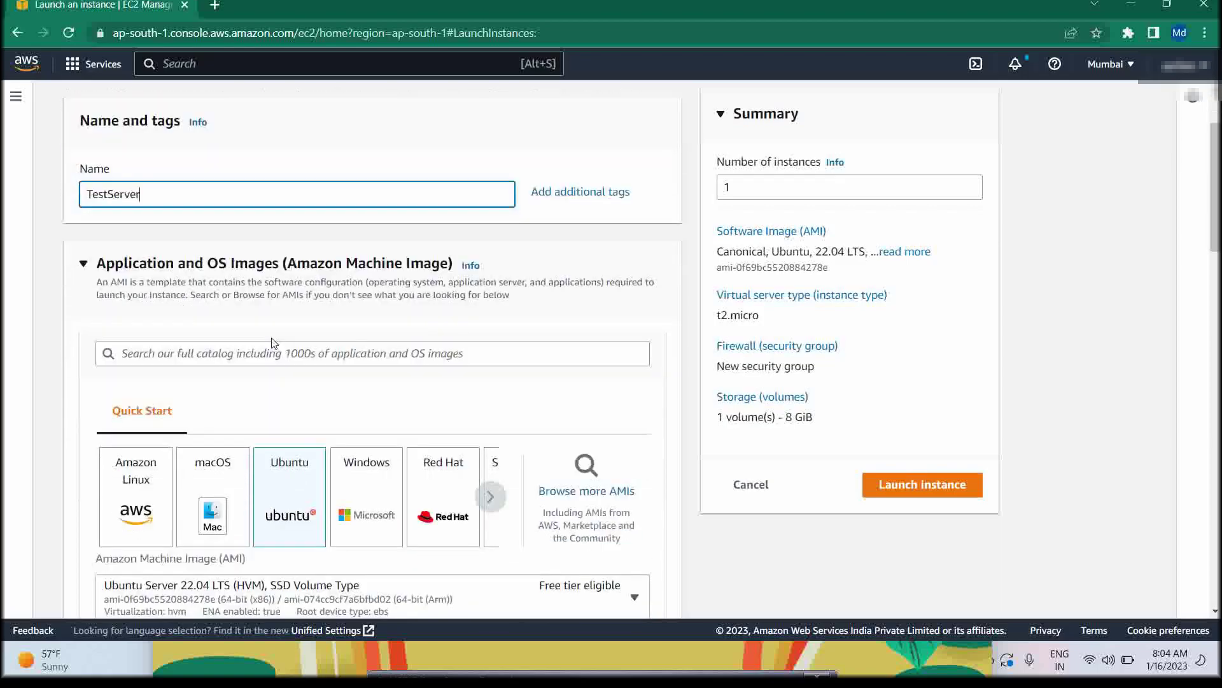
scroll(373, 344, "down", 2)
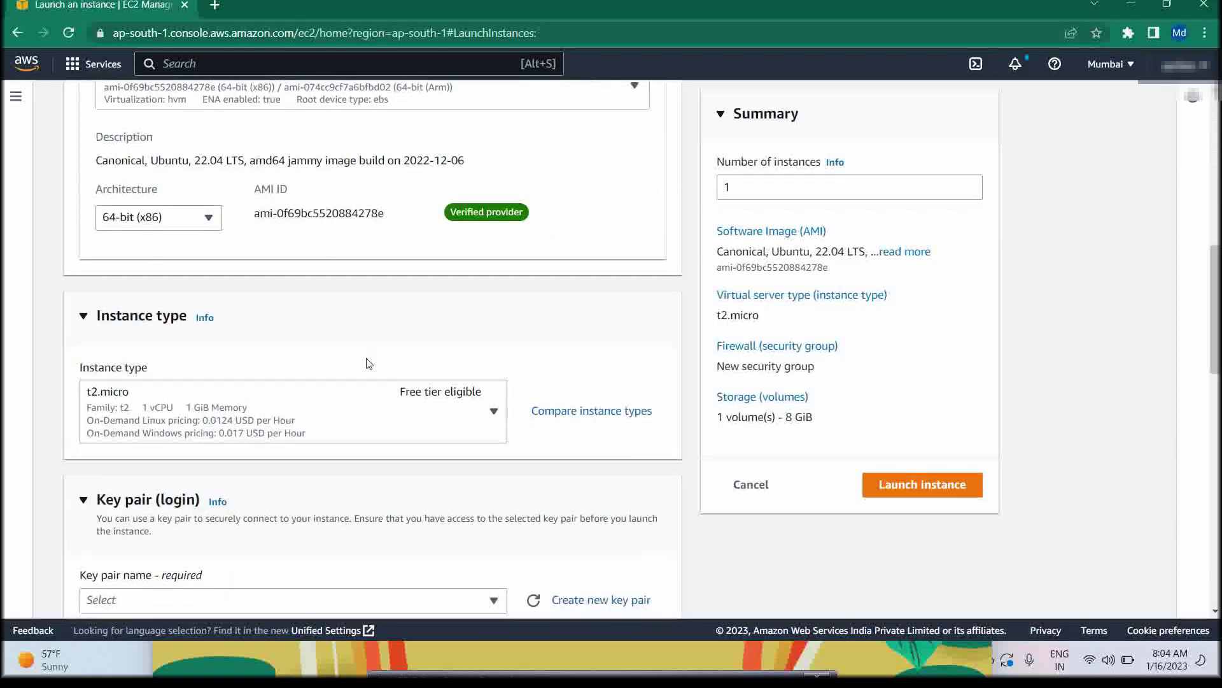
scroll(370, 361, "up", 1)
right_click(369, 363)
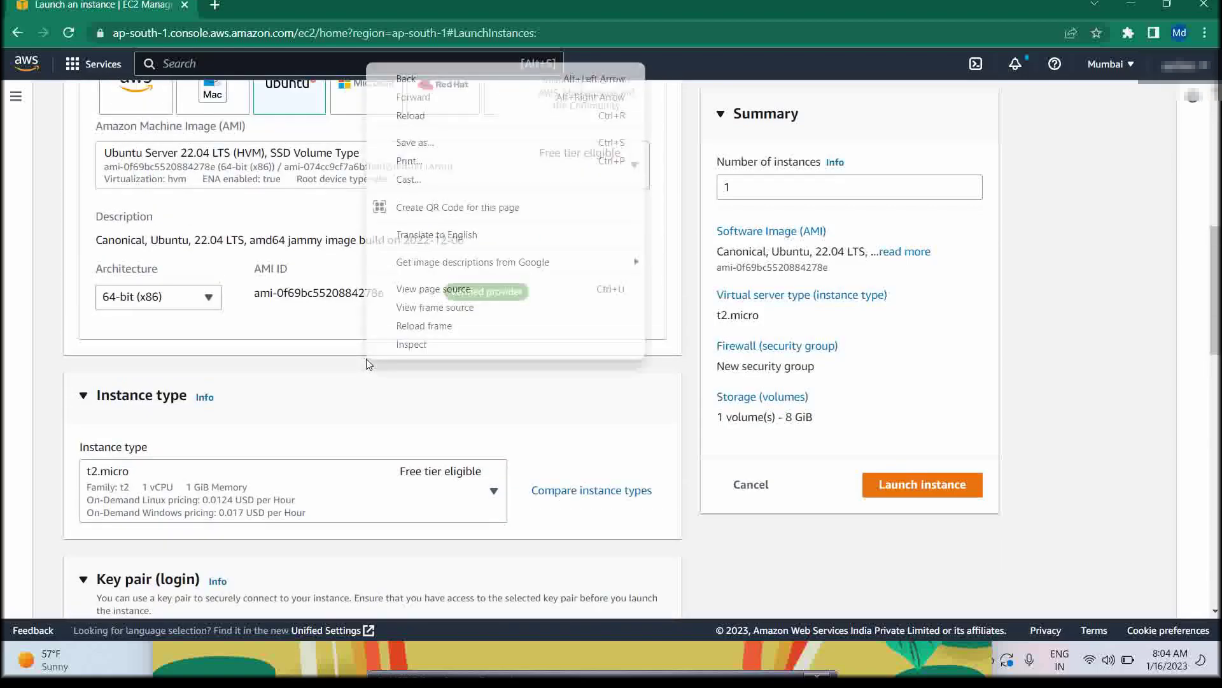
left_click(316, 382)
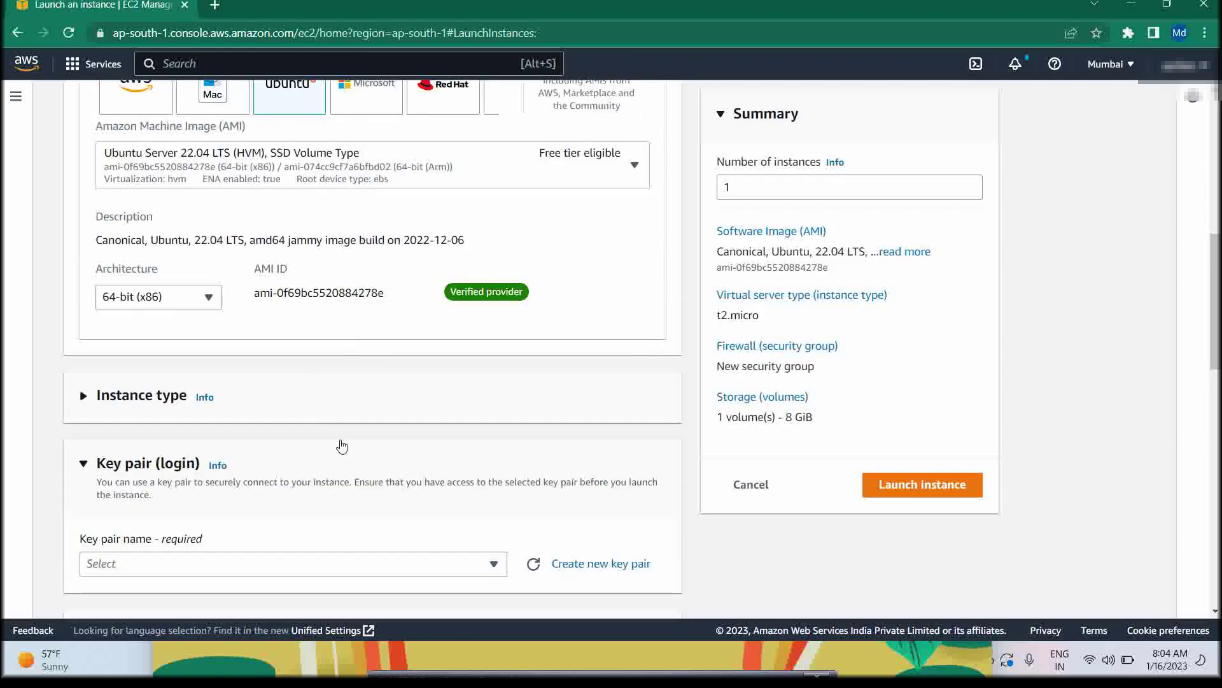
Review the Ubuntu image list and keep Ubuntu Server 22.04 LTS selected
scroll(336, 441, "up", 1)
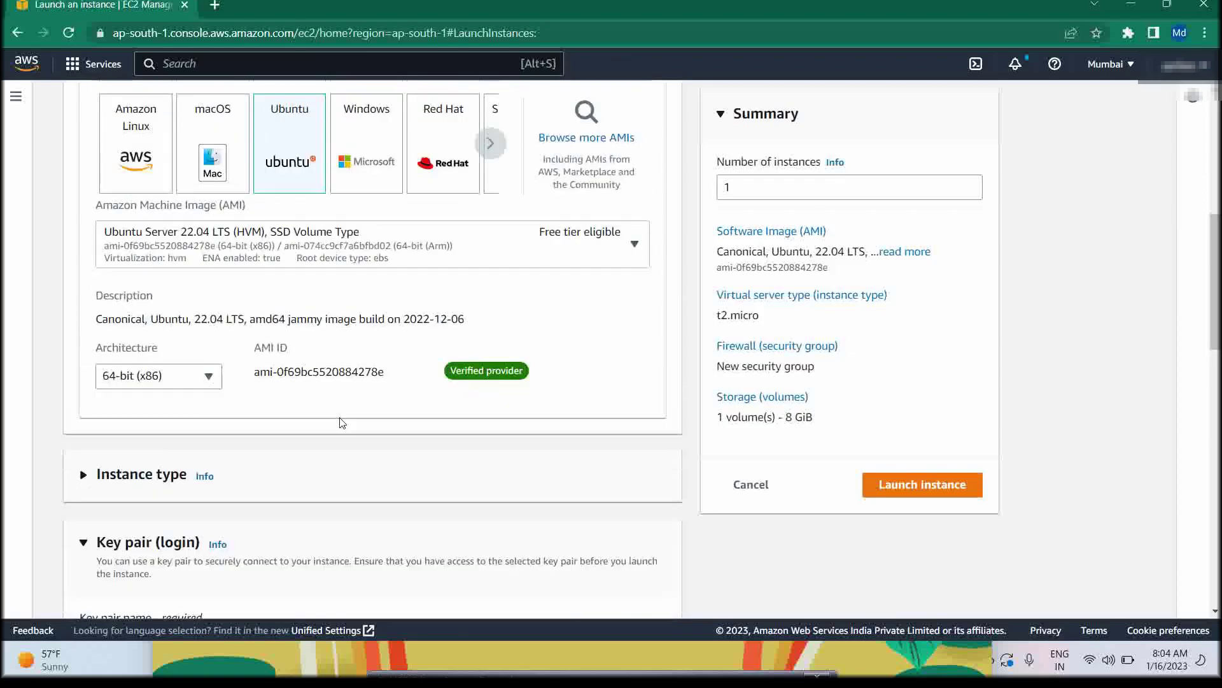
left_click(395, 230)
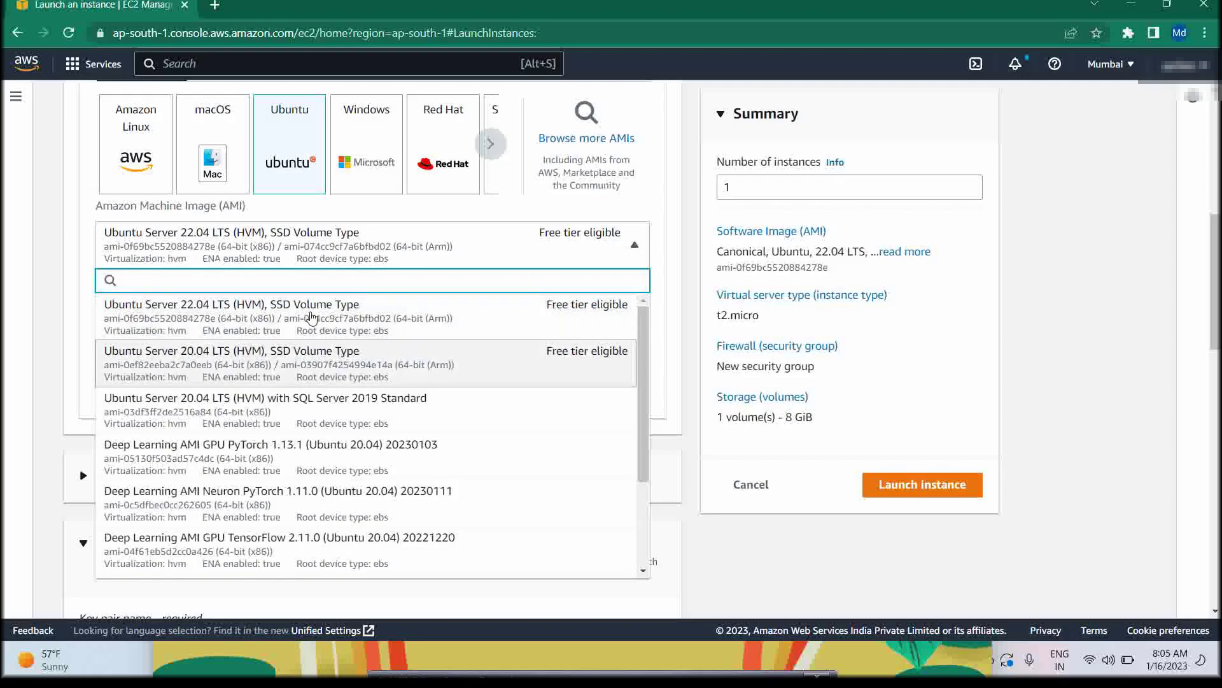
left_click(297, 246)
left_click(296, 246)
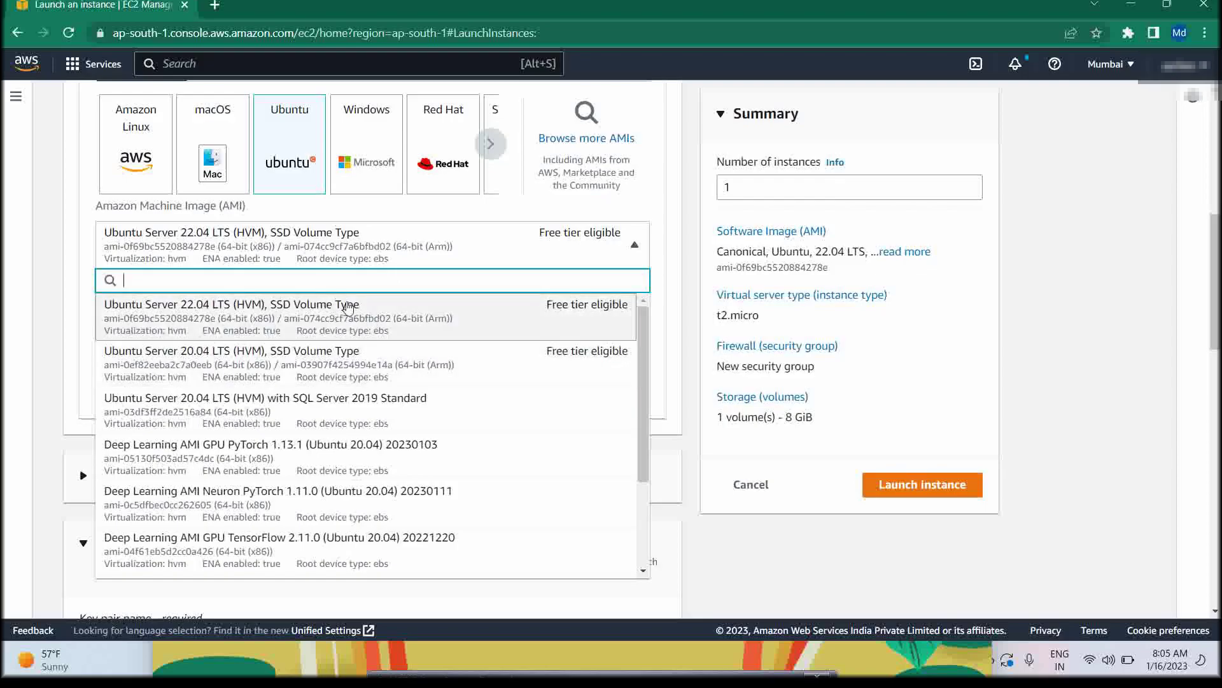
left_click(335, 260)
left_click(335, 260)
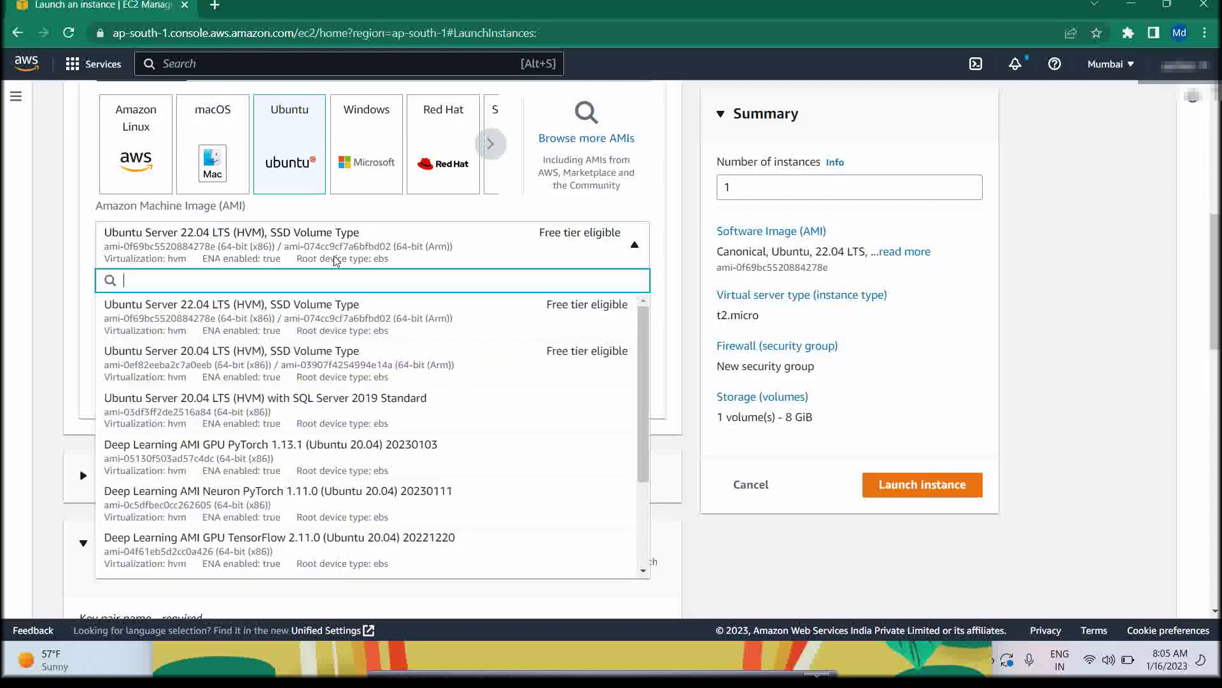
scroll(330, 489, "down", 3)
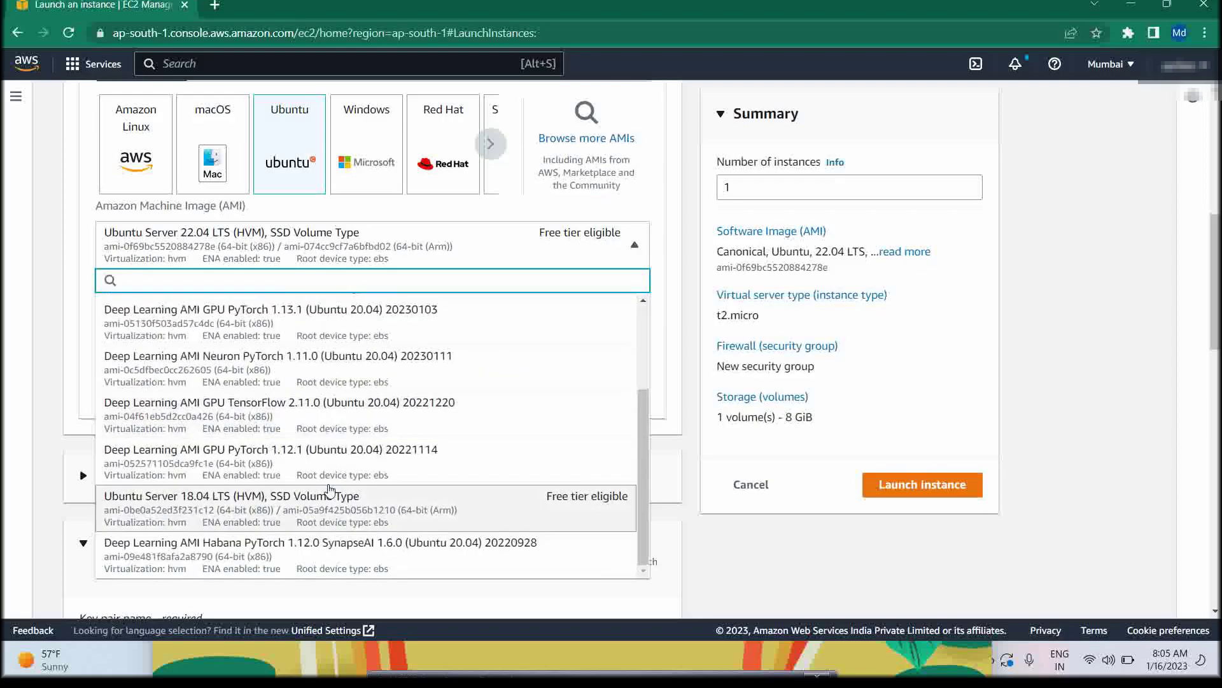
scroll(328, 481, "up", 3)
scroll(331, 345, "up", 1)
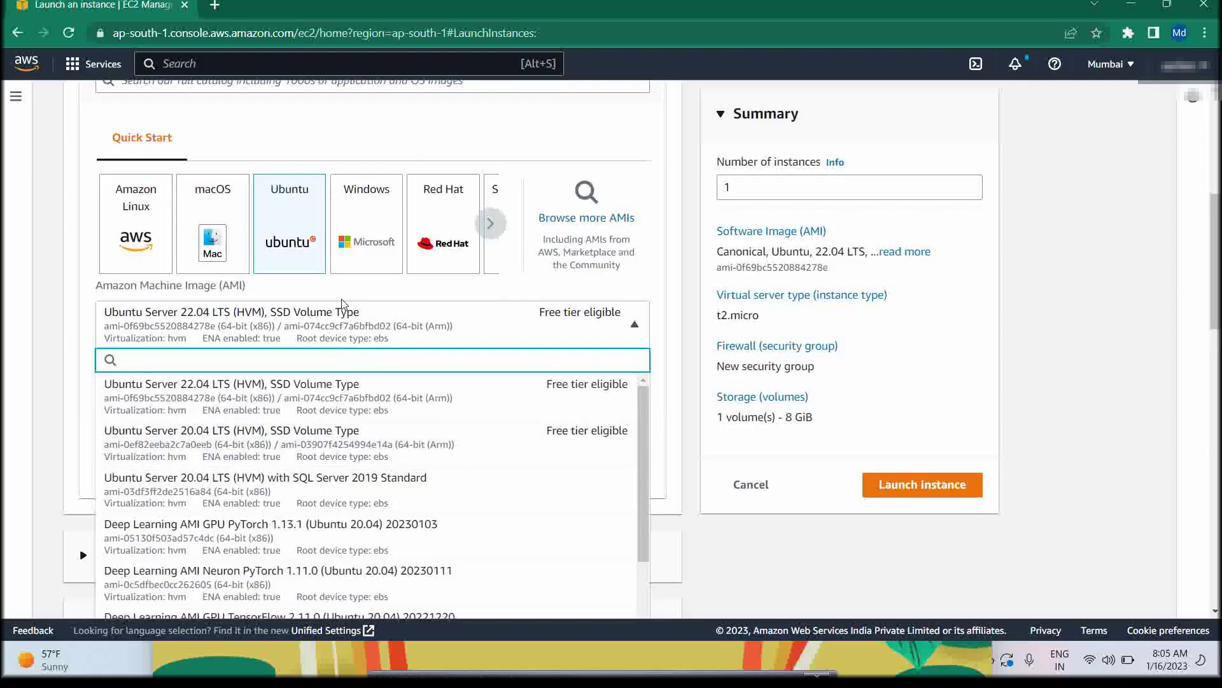
left_click(347, 335)
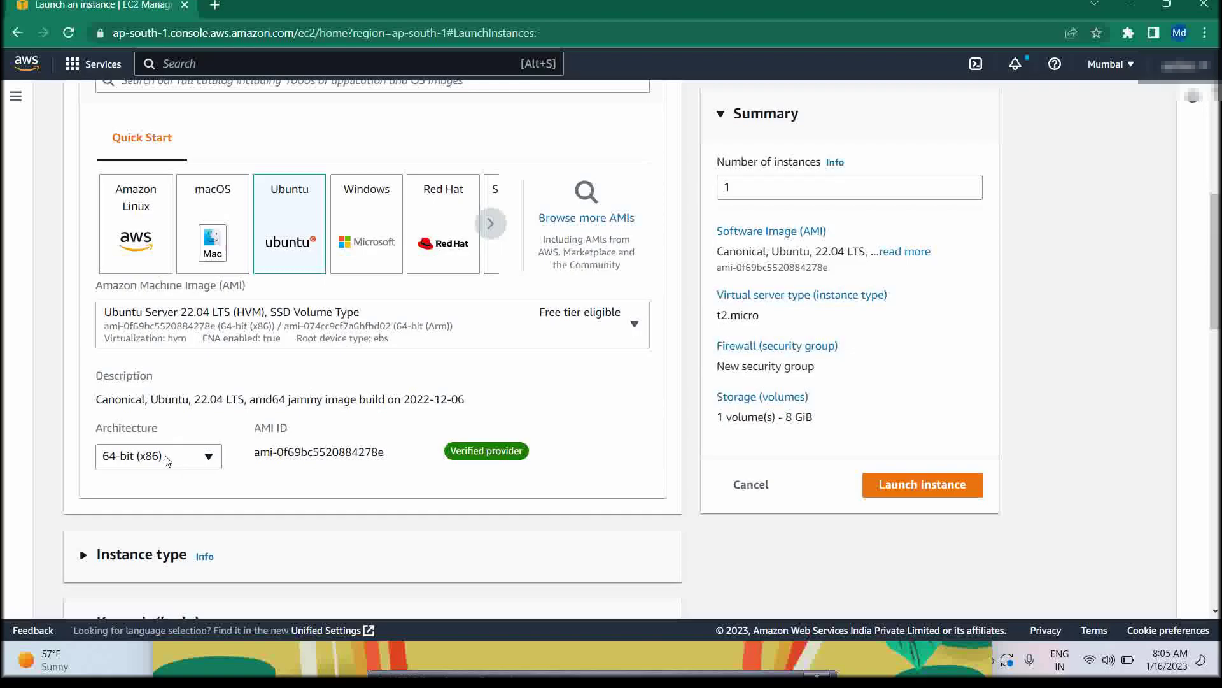
scroll(167, 458, "down", 1)
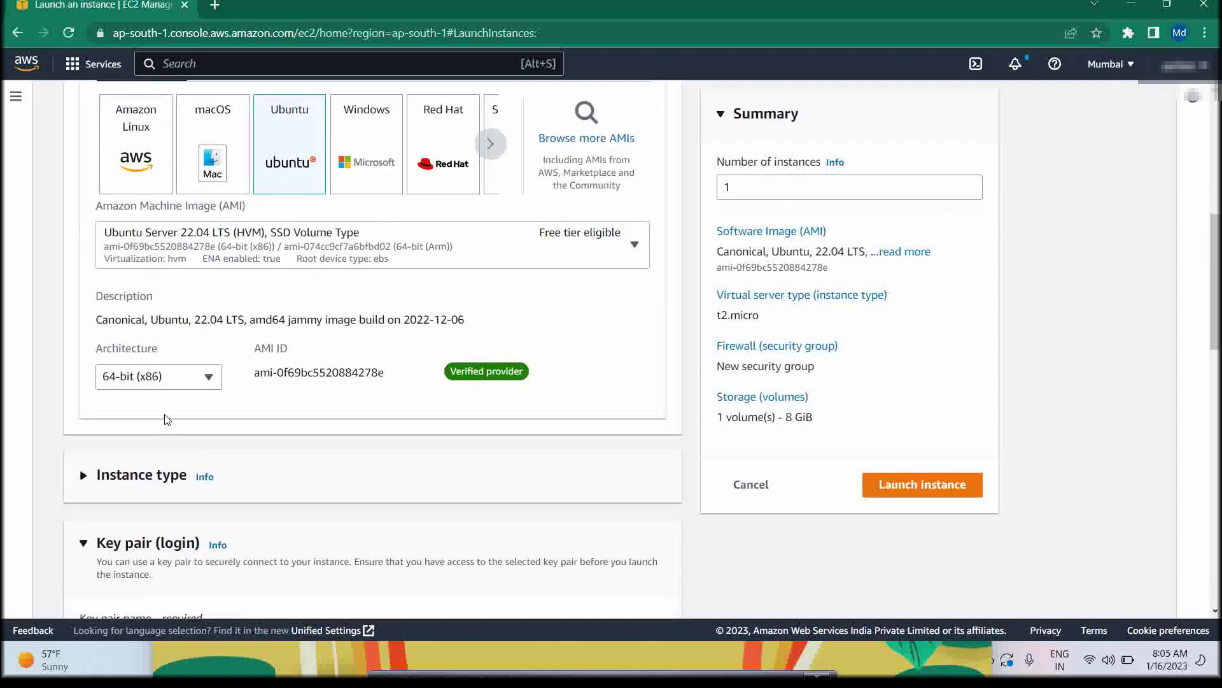
scroll(167, 418, "down", 3)
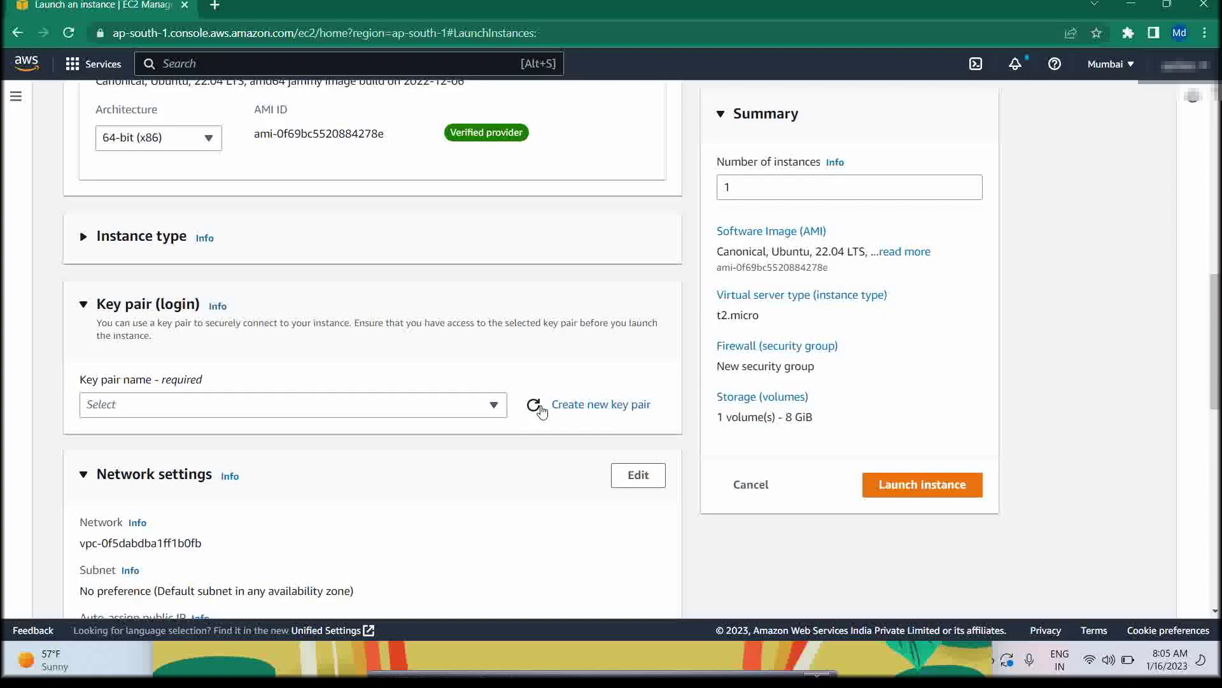
scroll(541, 411, "down", 6)
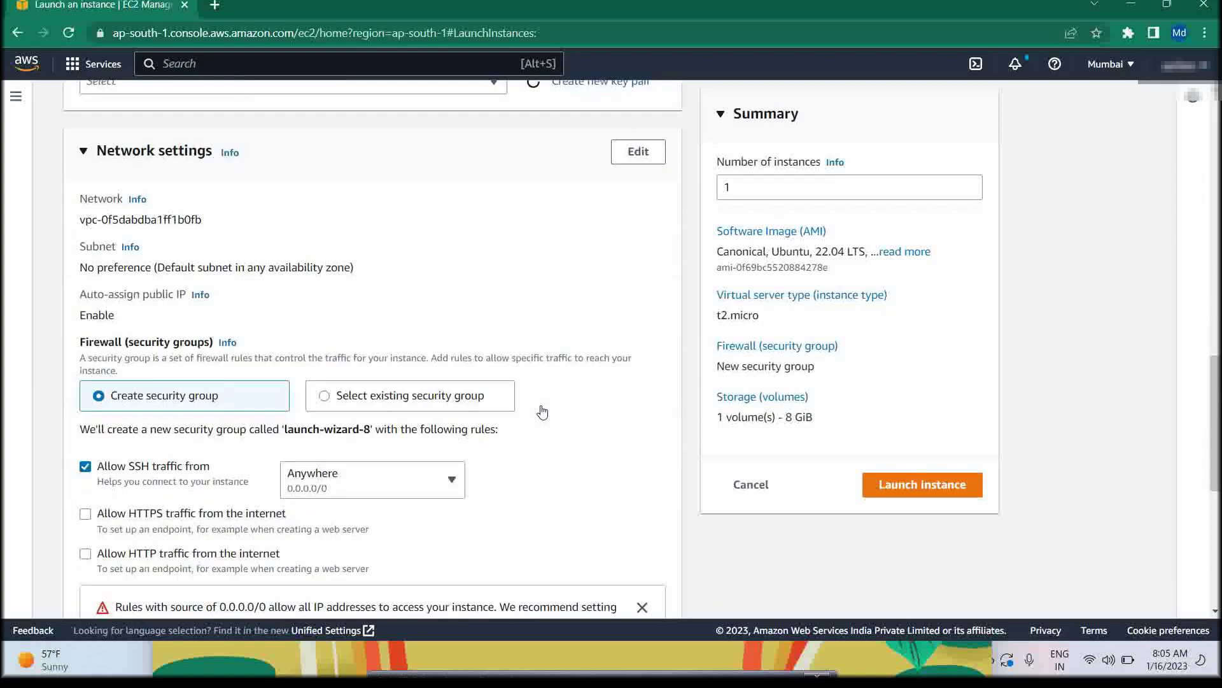
scroll(540, 411, "up", 18)
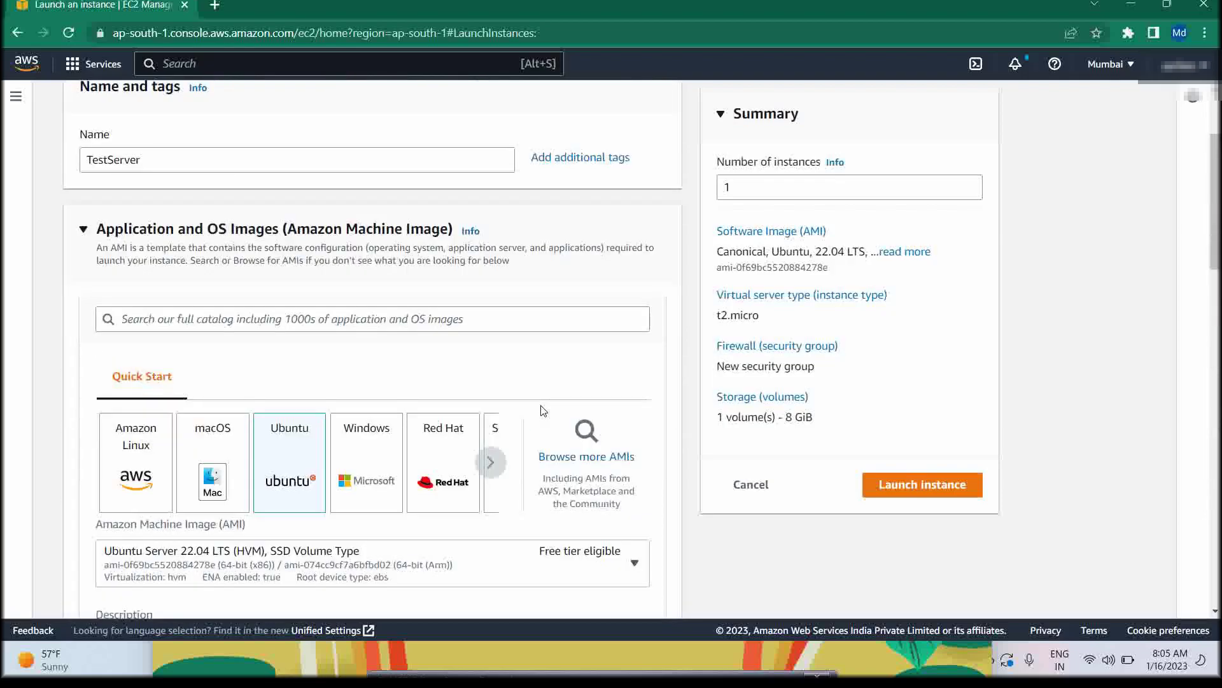
scroll(540, 410, "down", 3)
scroll(541, 411, "down", 11)
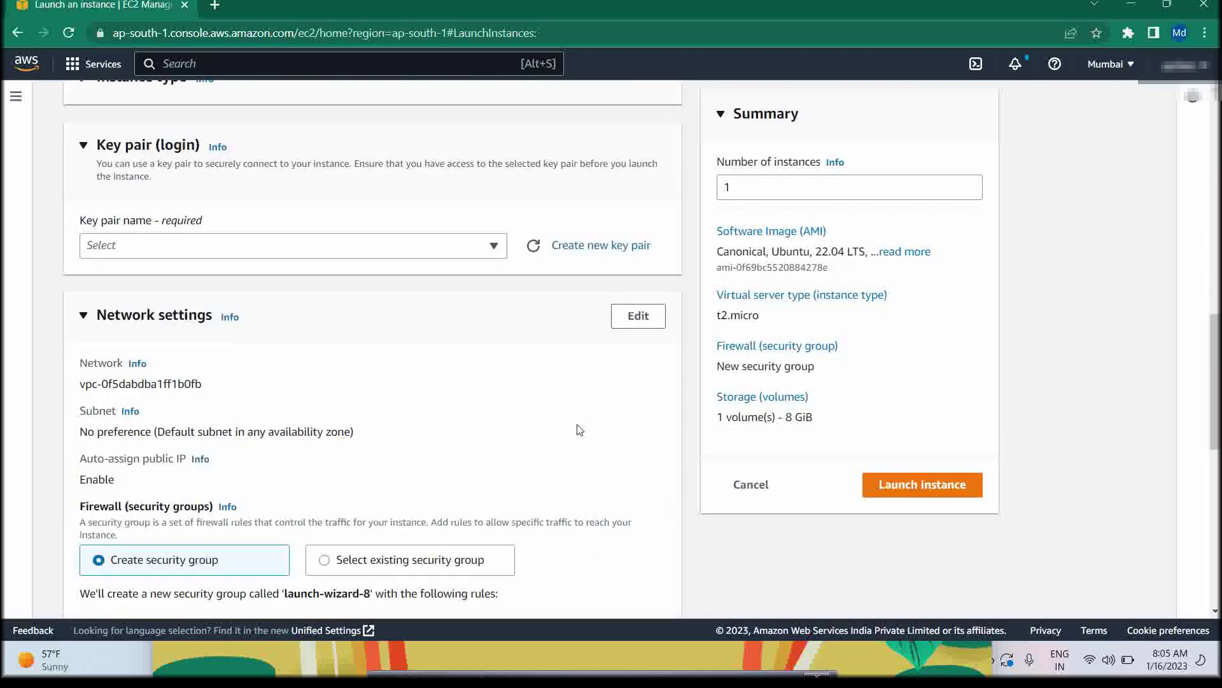
Create RSA key pair 16jan23 in .pem format and download 16jan23.pem
left_click(583, 249)
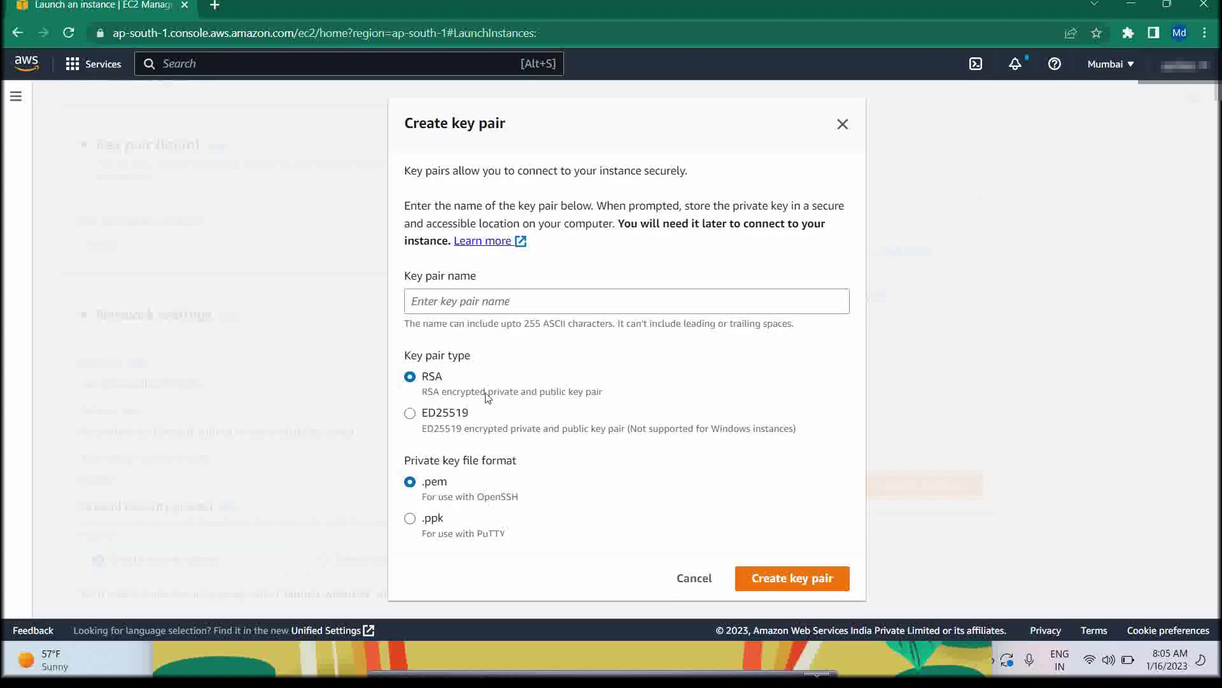
left_click(493, 304)
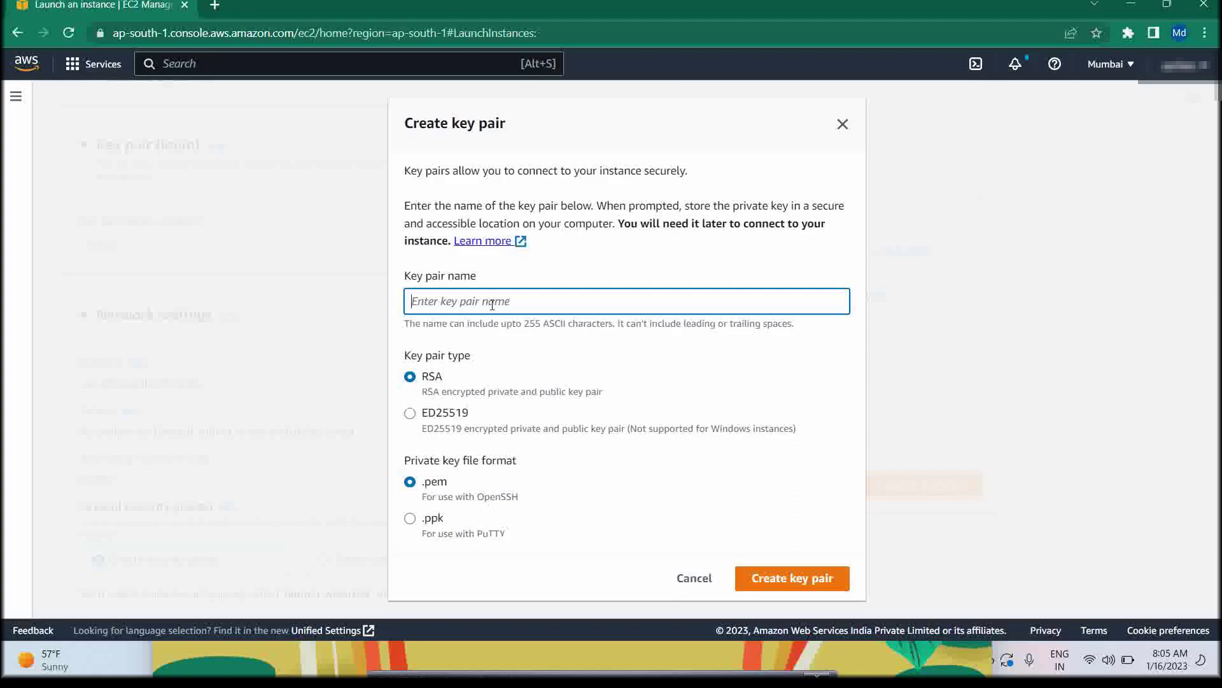
type("16jan23")
left_click(818, 585)
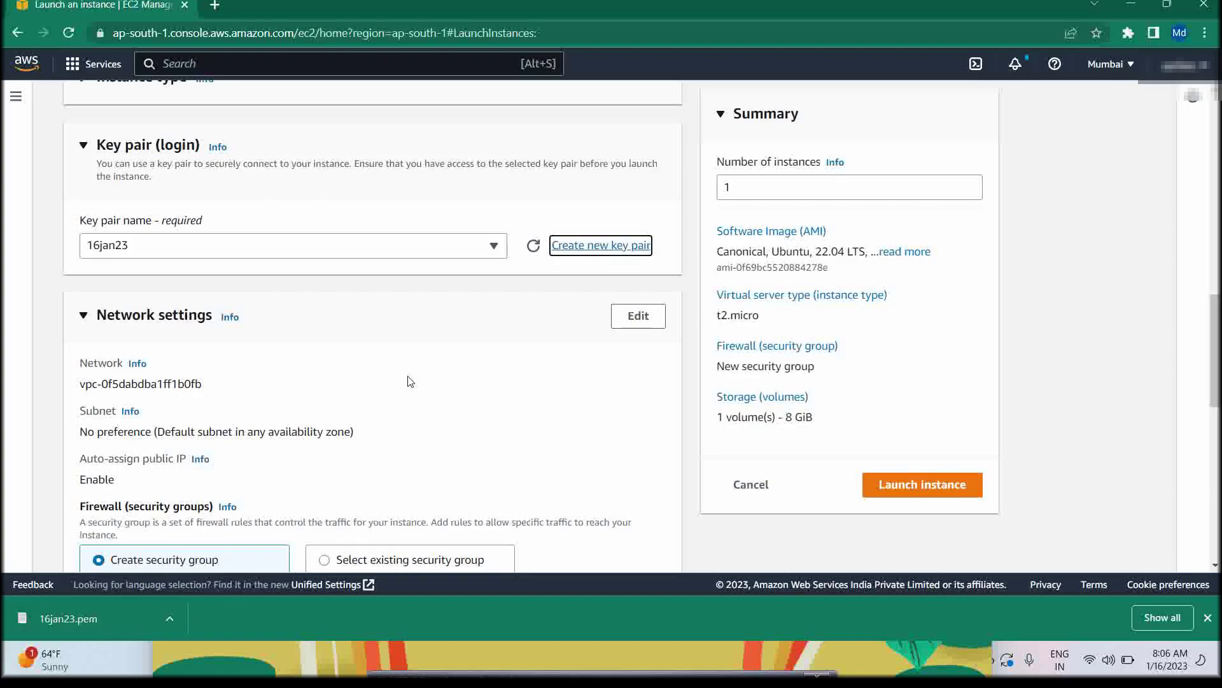
scroll(407, 381, "down", 5)
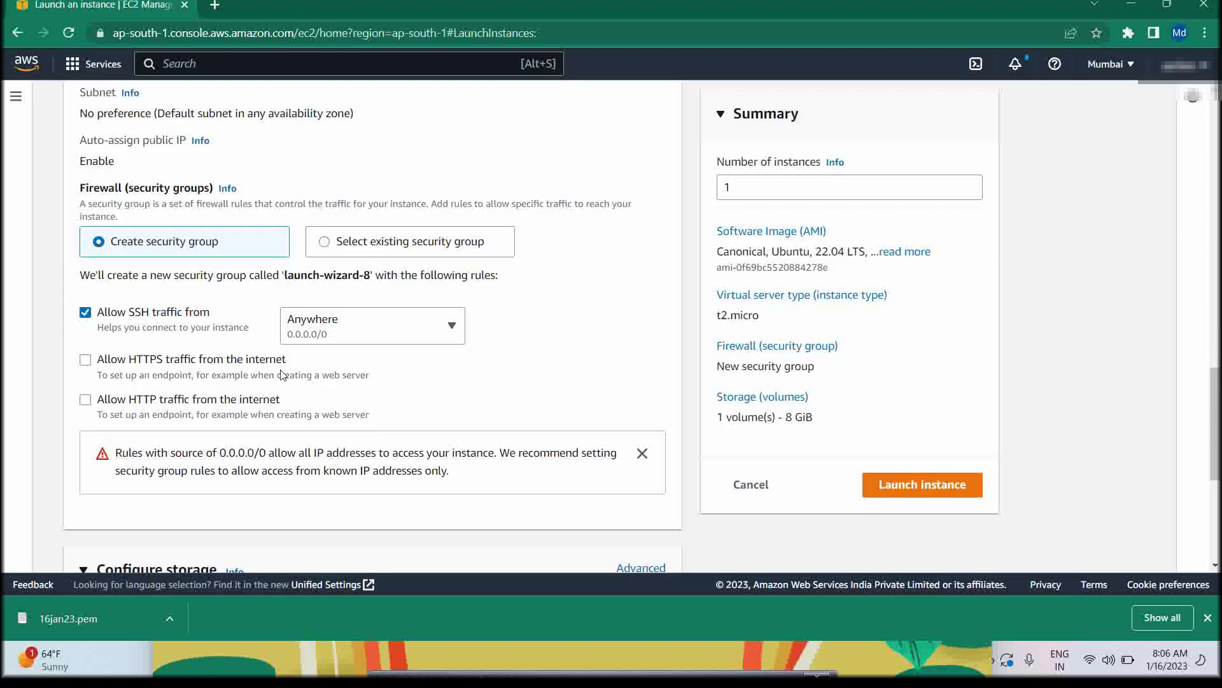
scroll(250, 380, "up", 4)
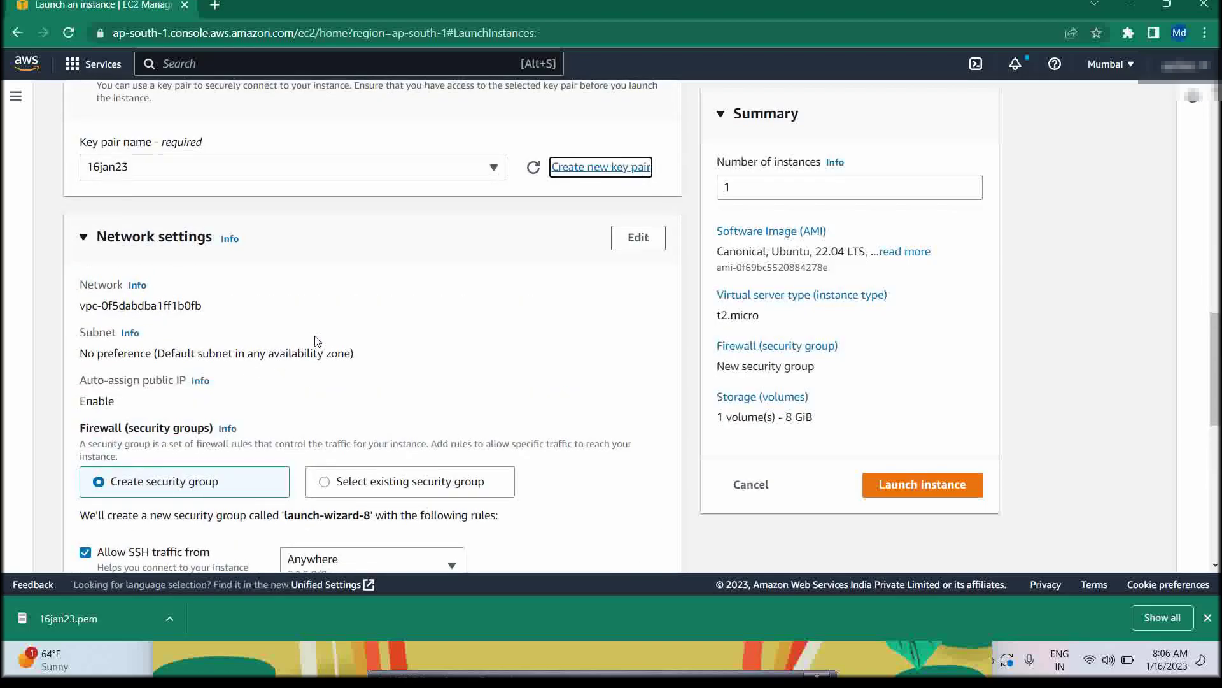
scroll(322, 312, "up", 1)
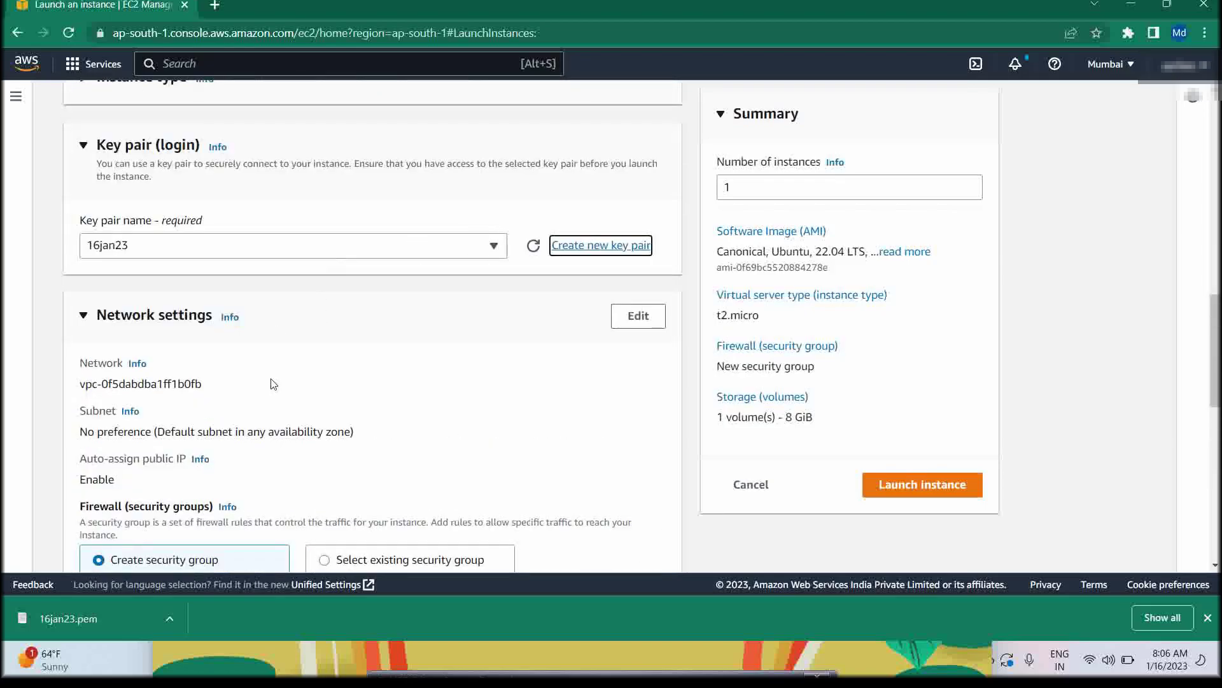
scroll(273, 387, "down", 3)
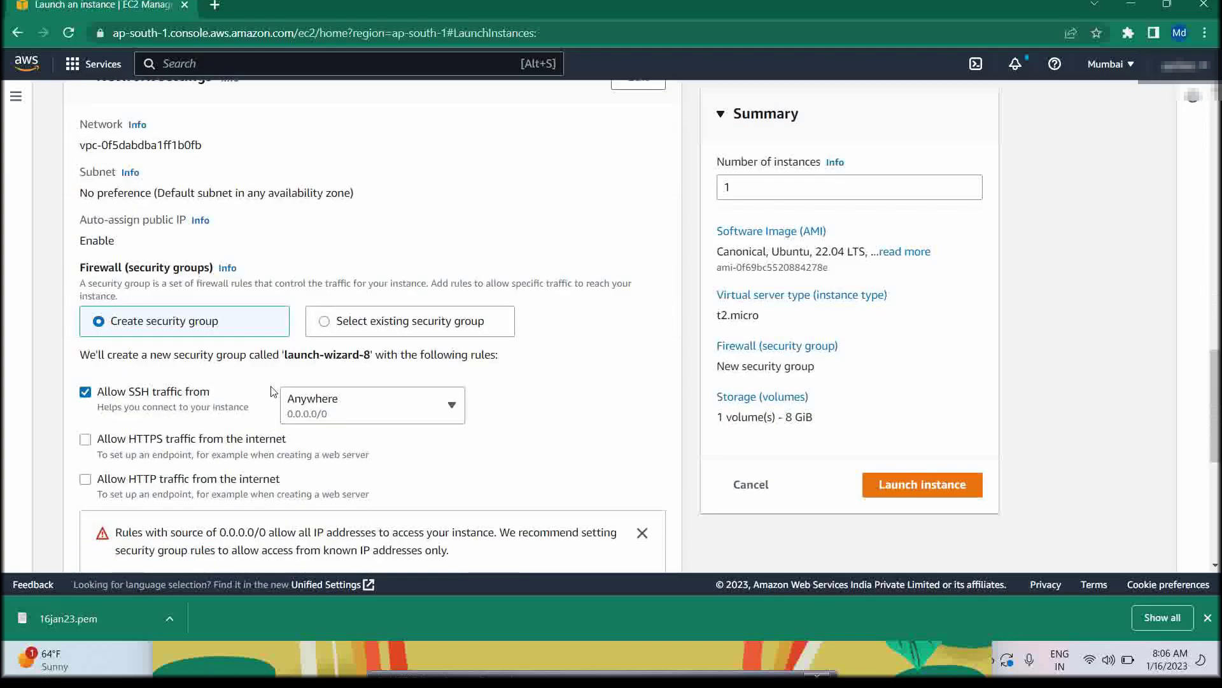
scroll(274, 436, "down", 4)
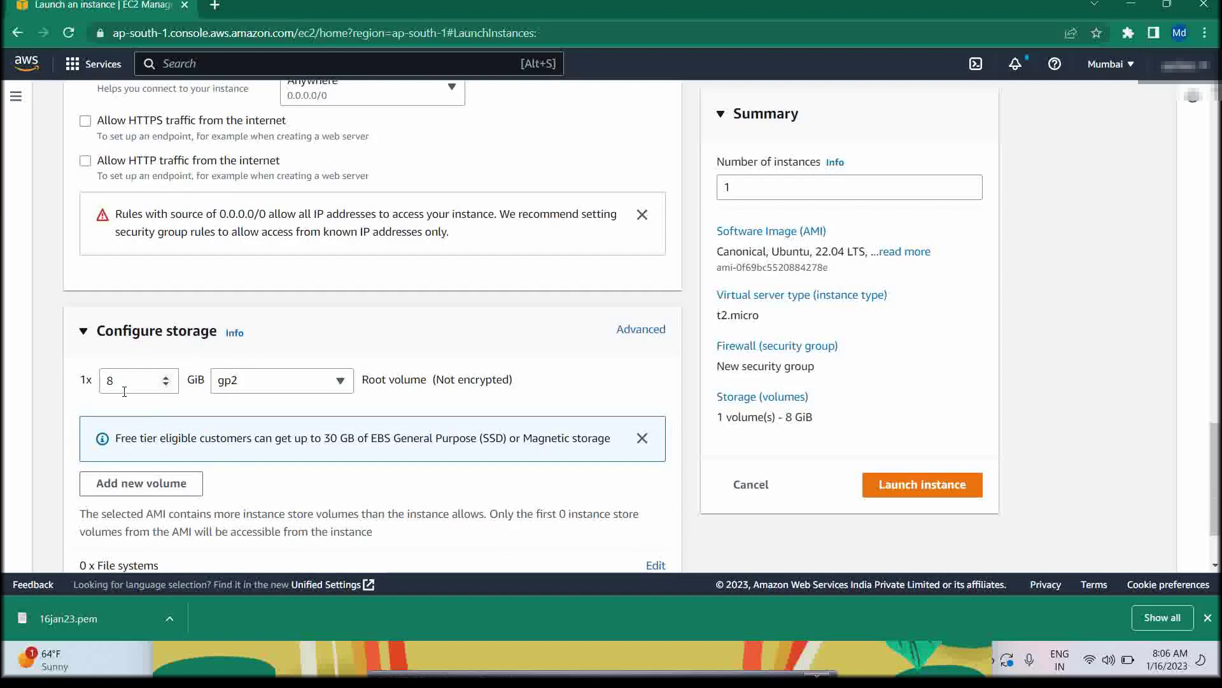
scroll(128, 391, "down", 2)
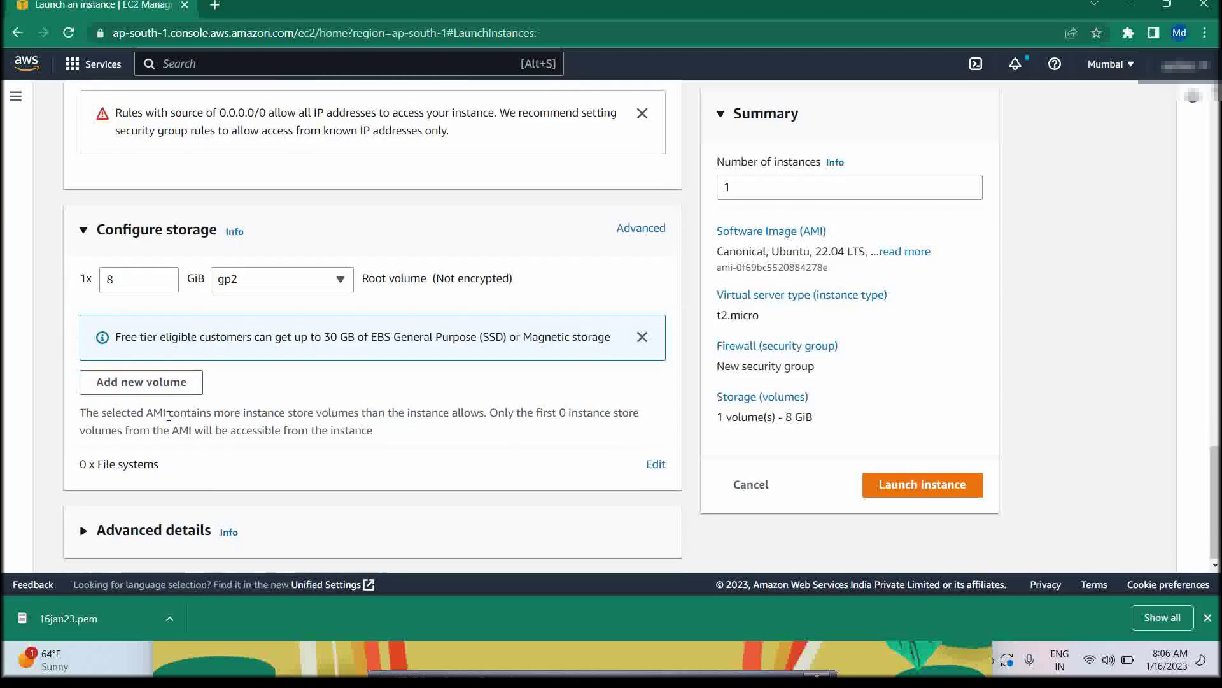
scroll(527, 469, "up", 12)
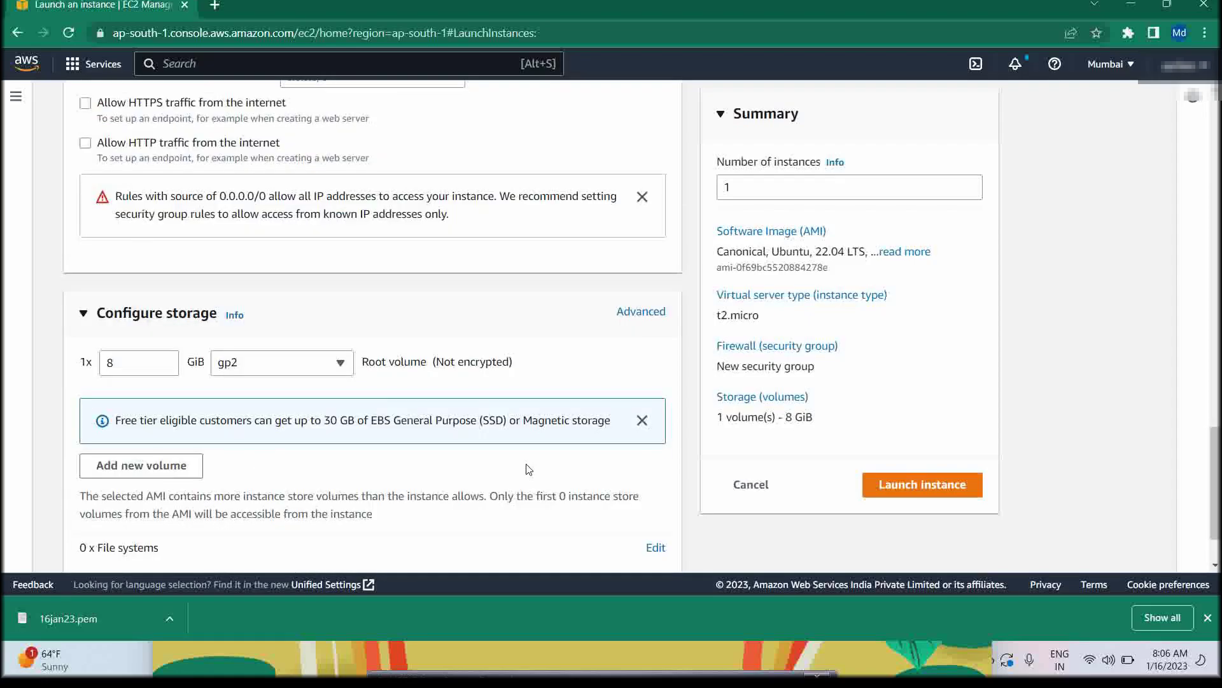
scroll(530, 469, "up", 8)
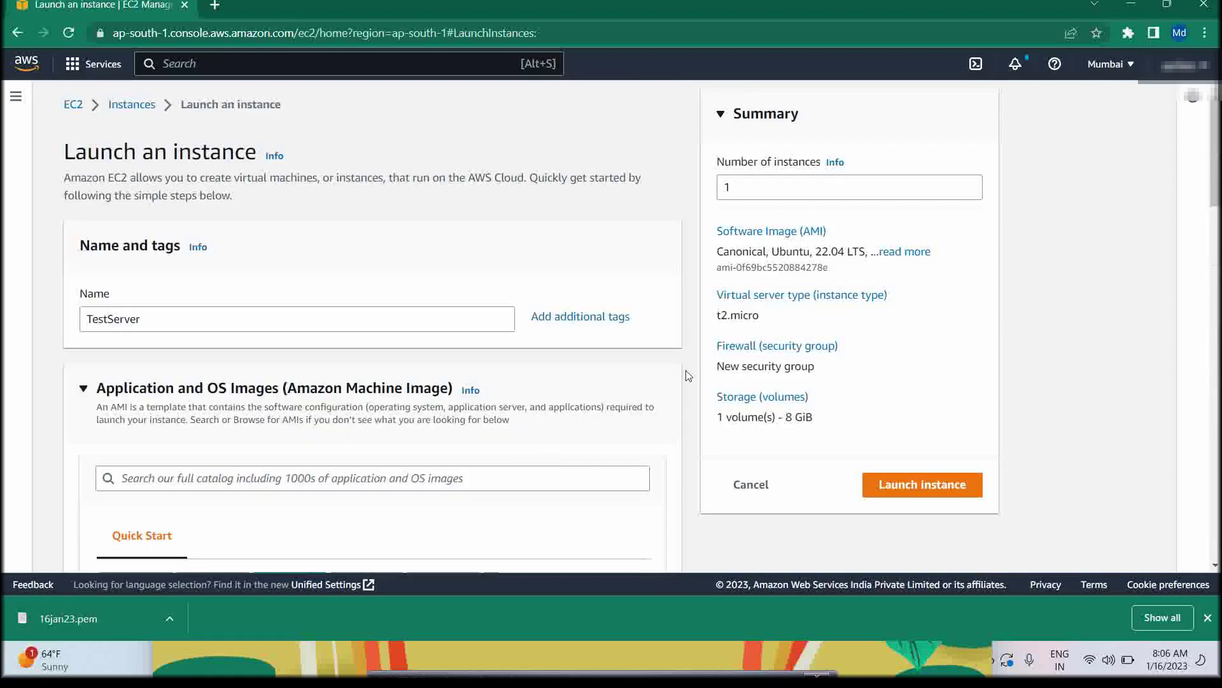
Keep the number of instances at 1 and launch the TestServer t2.micro instance
left_click(750, 192)
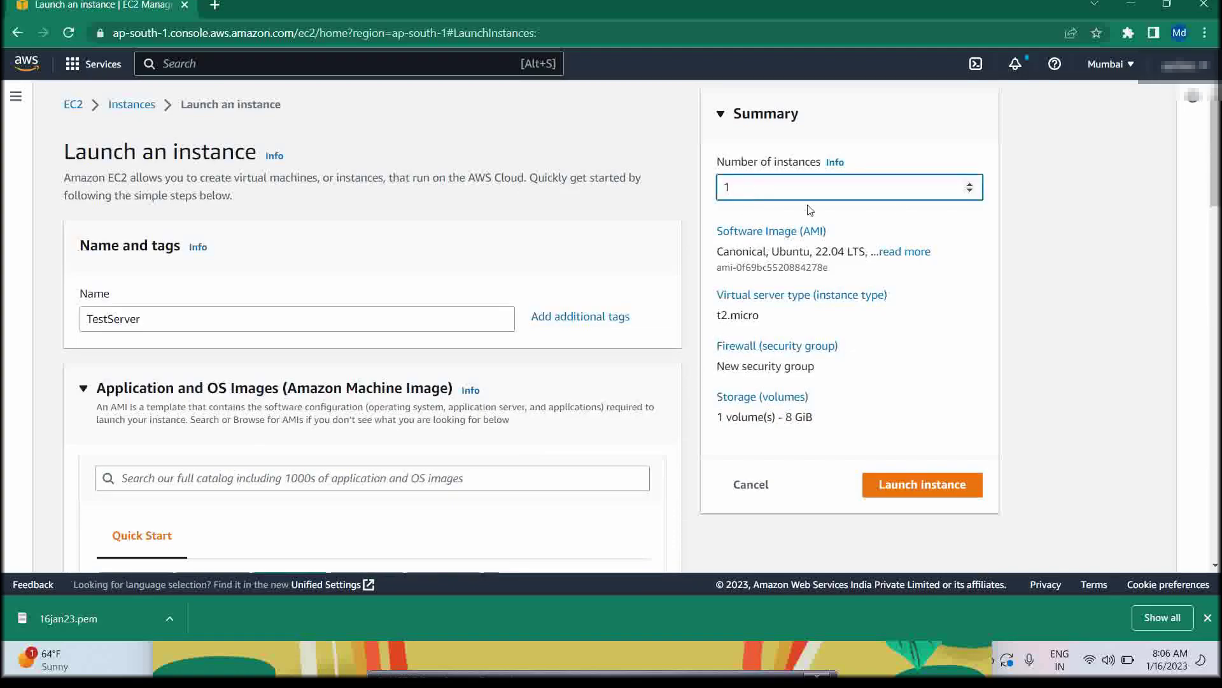
left_click(971, 184)
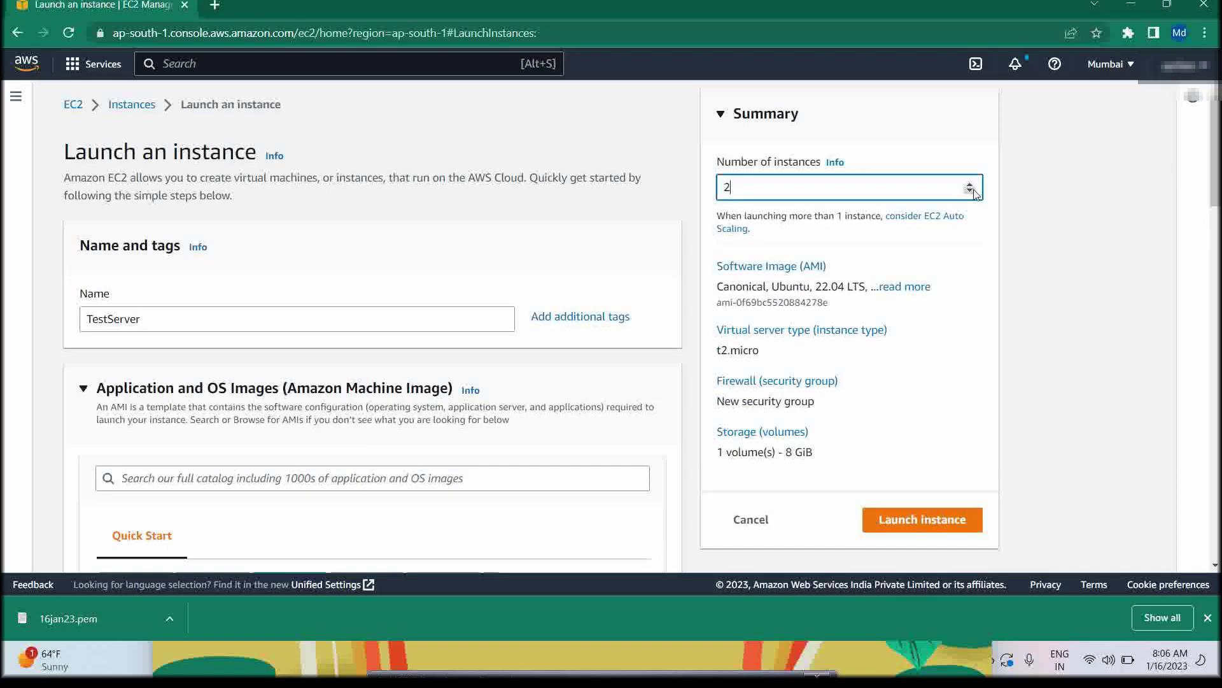
left_click(971, 190)
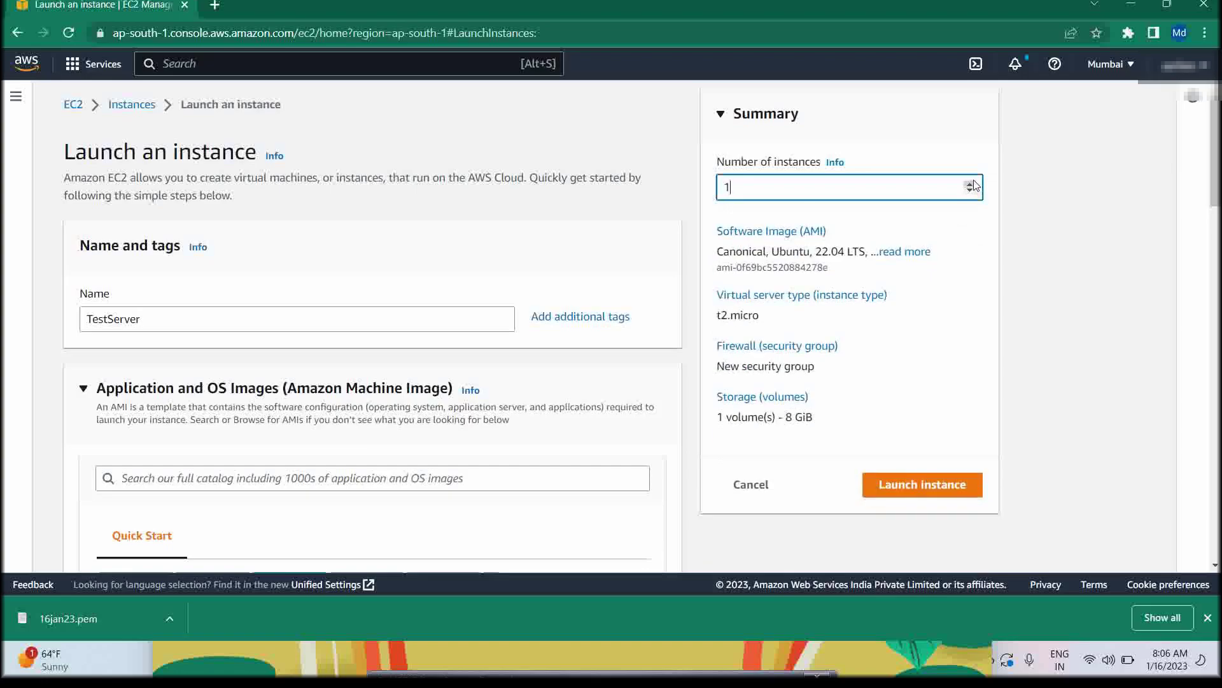
left_click(971, 184)
left_click(970, 190)
left_click(931, 485)
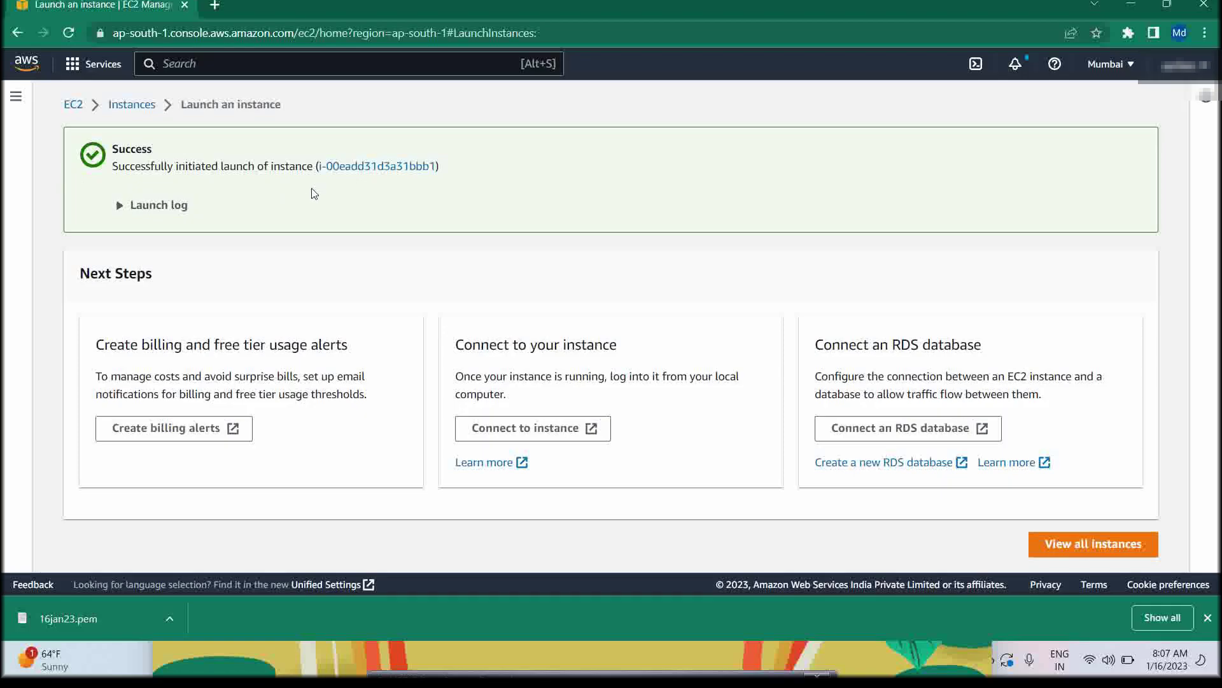
Expand the launch log to review each launch step
left_click(120, 206)
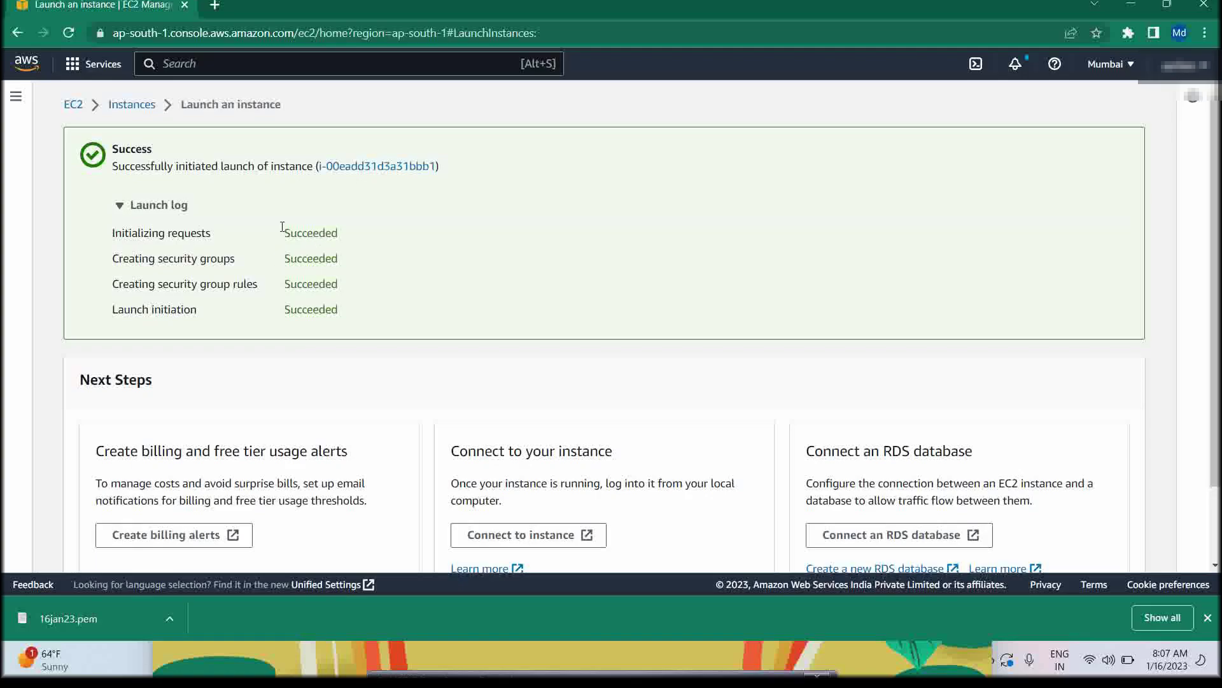
scroll(181, 302, "down", 3)
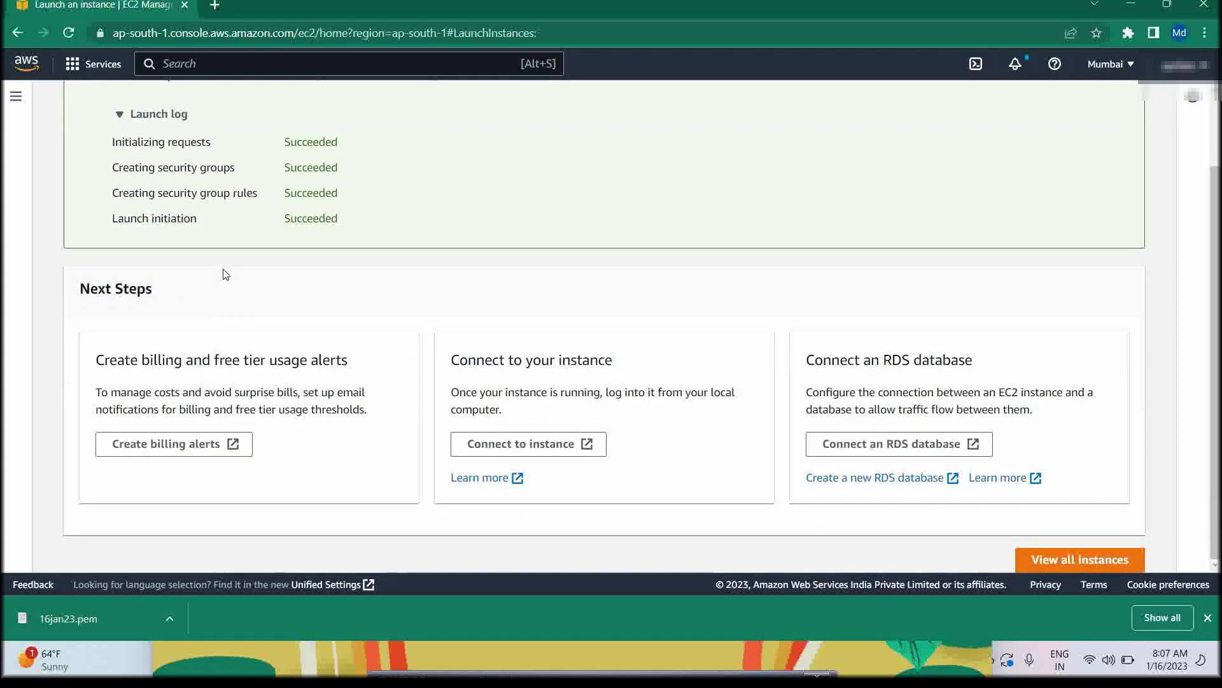
scroll(177, 279, "up", 3)
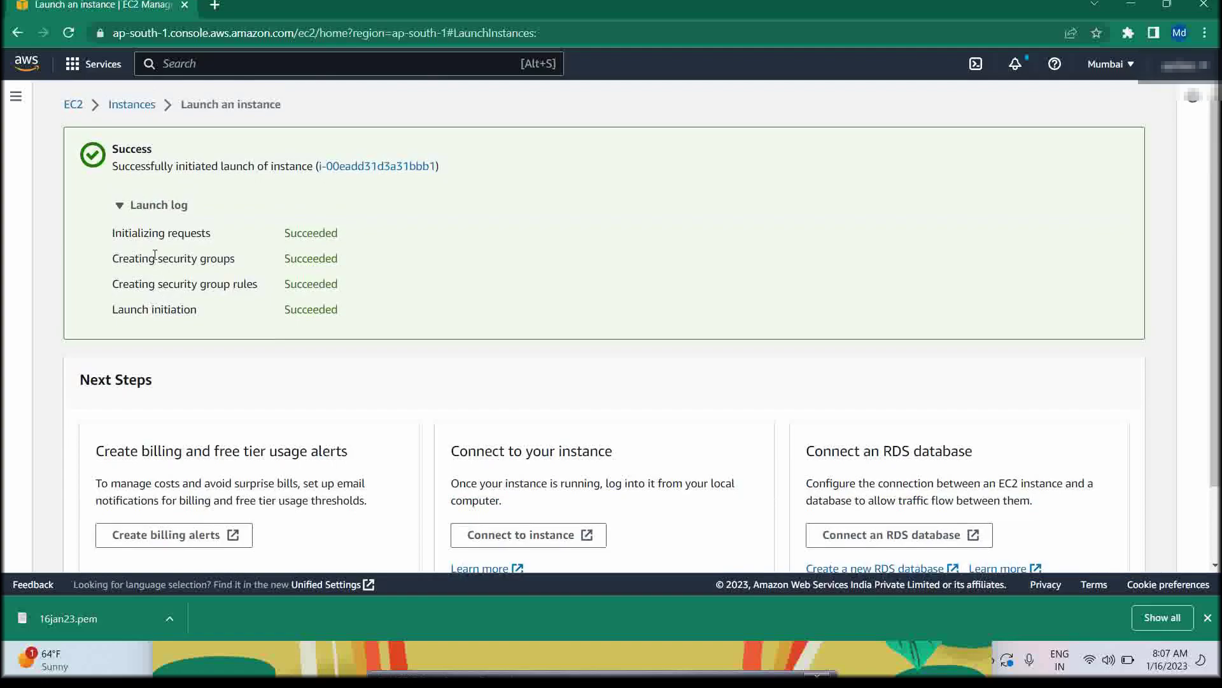
Go to the EC2 dashboard through the services menu and show the running instances
left_click(95, 64)
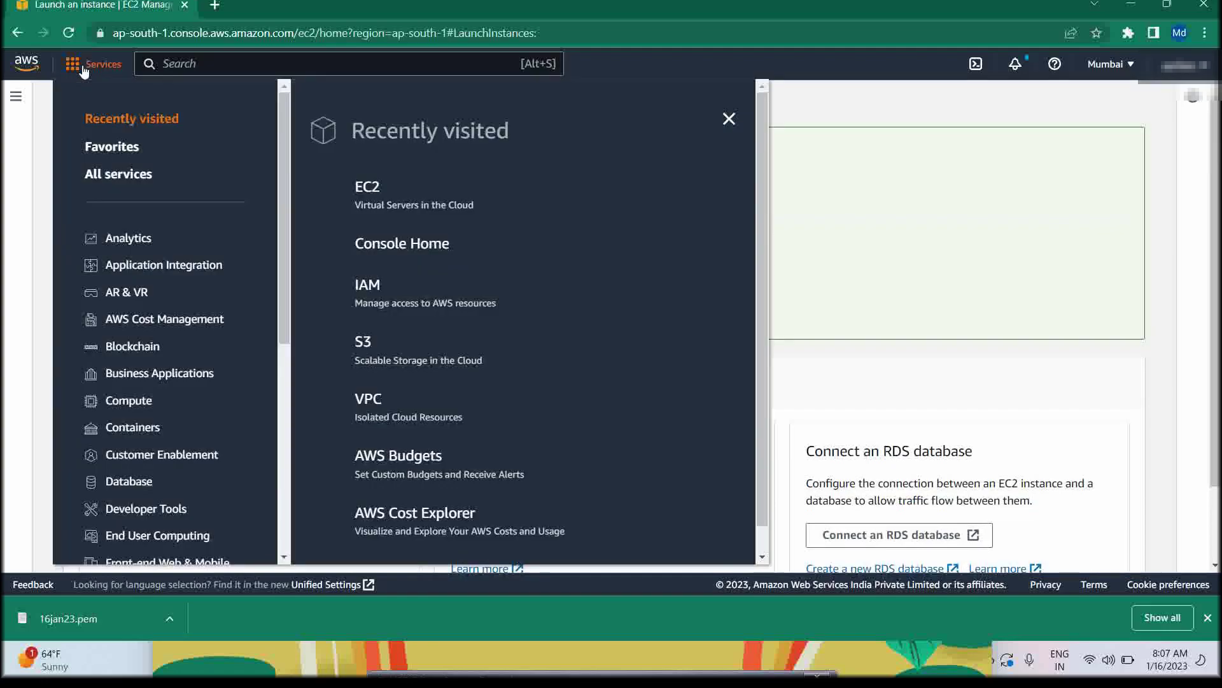
left_click(384, 192)
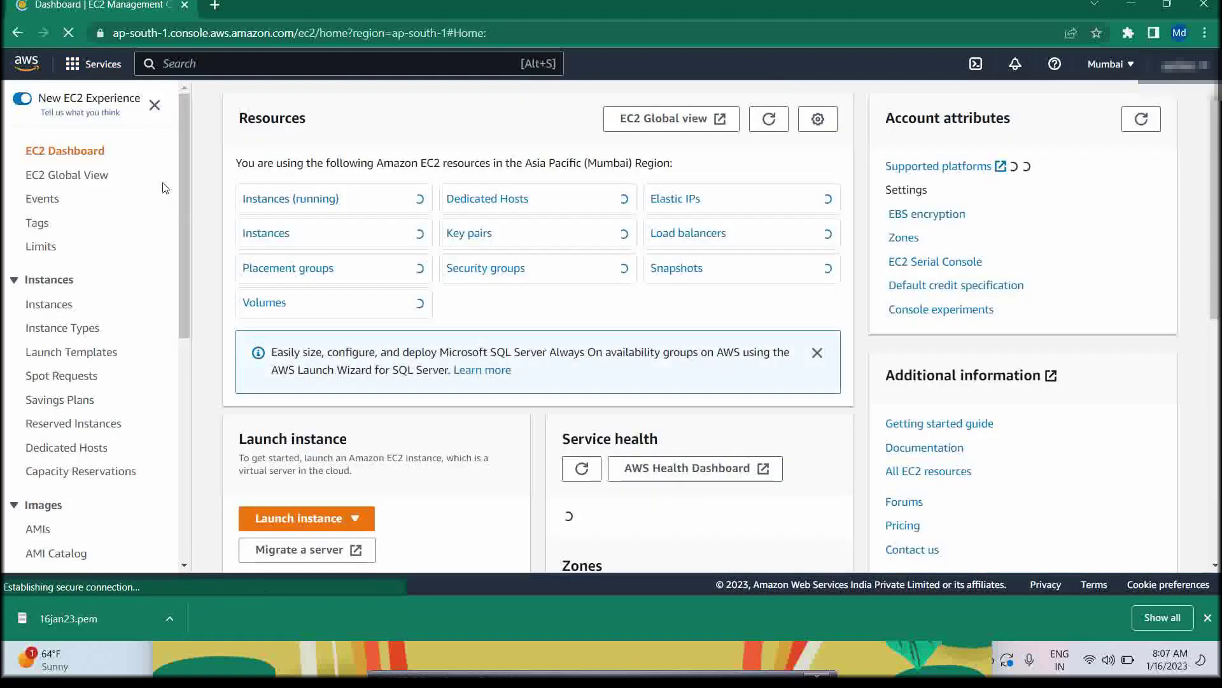
left_click(322, 199)
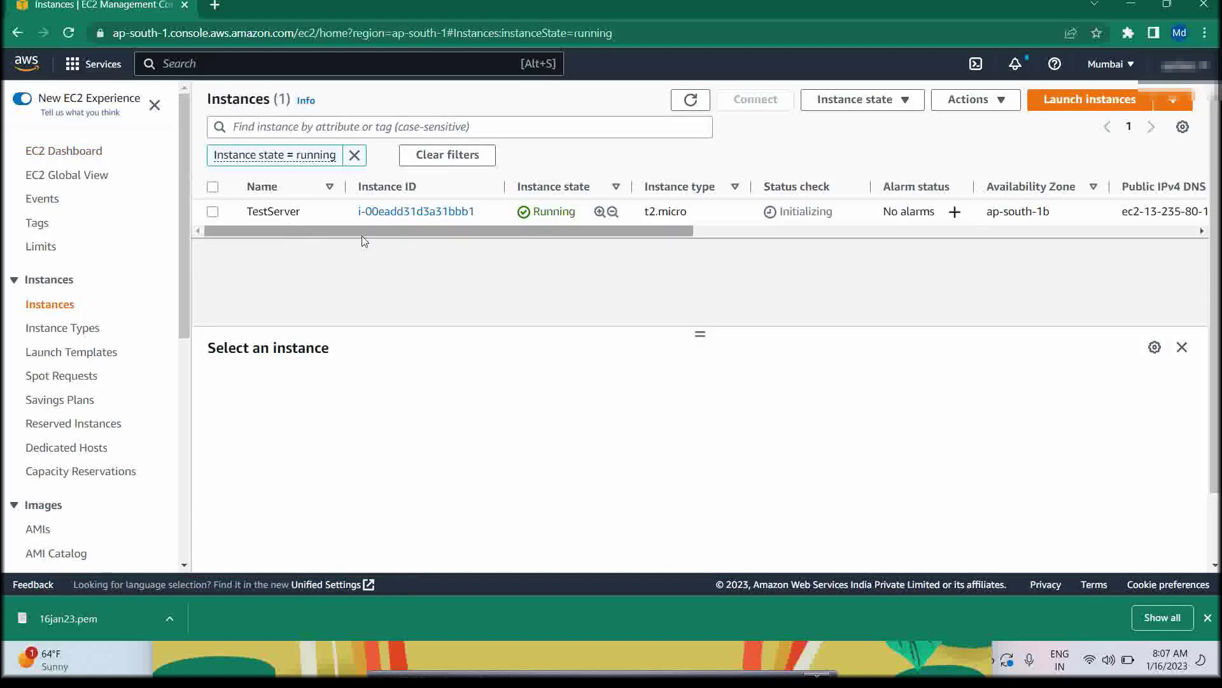
Check the key name column, then select TestServer to show public IPv4 13.235.80.140
scroll(658, 237, "right", 5)
scroll(858, 250, "right", 10)
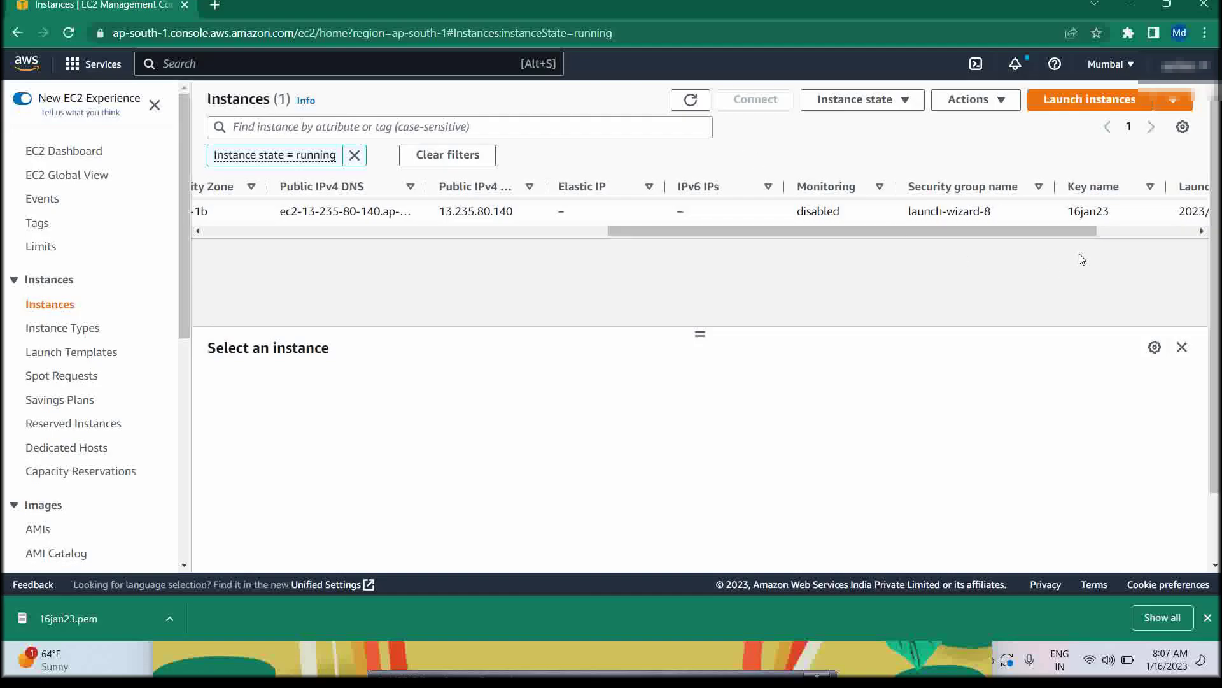
double_click(1090, 221)
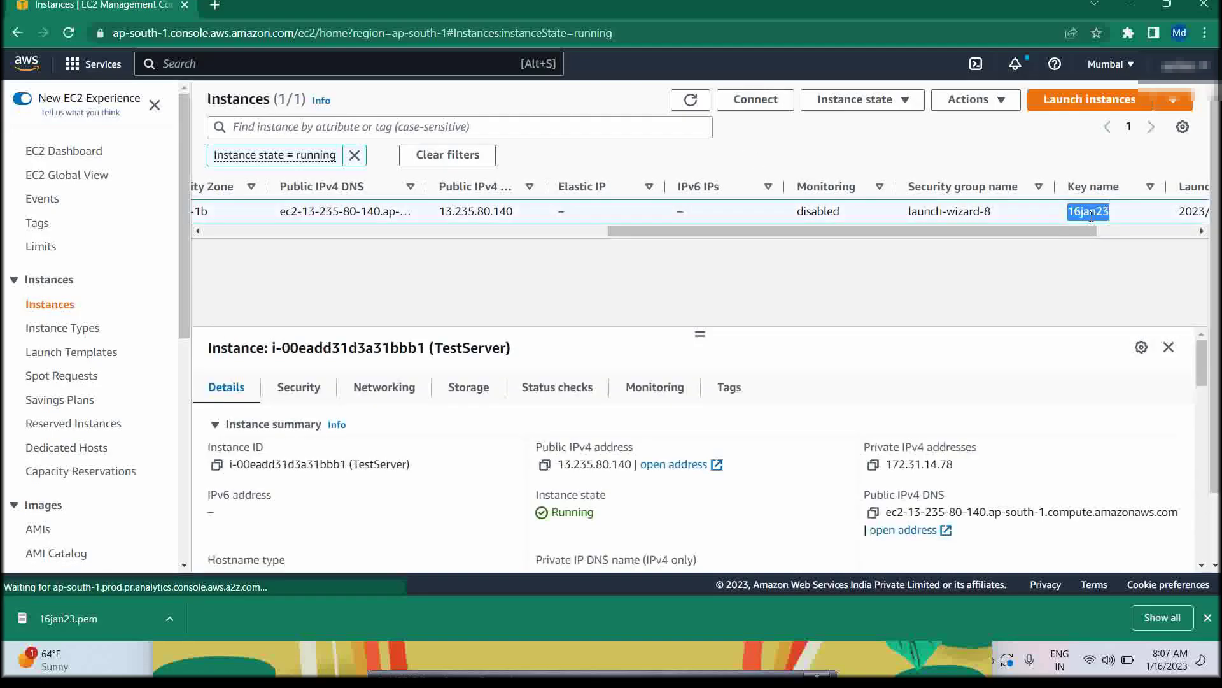
left_click_drag(837, 231, 315, 295)
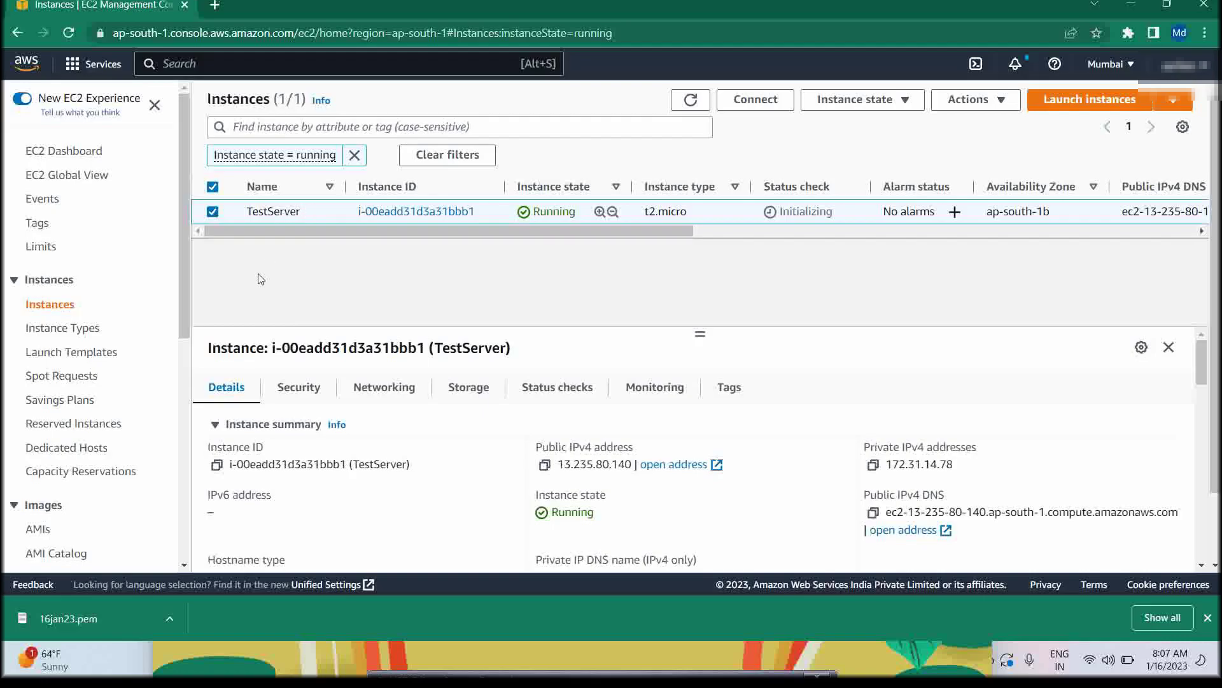
Stop the TestServer instance from its context menu and reload the instance list
right_click(268, 211)
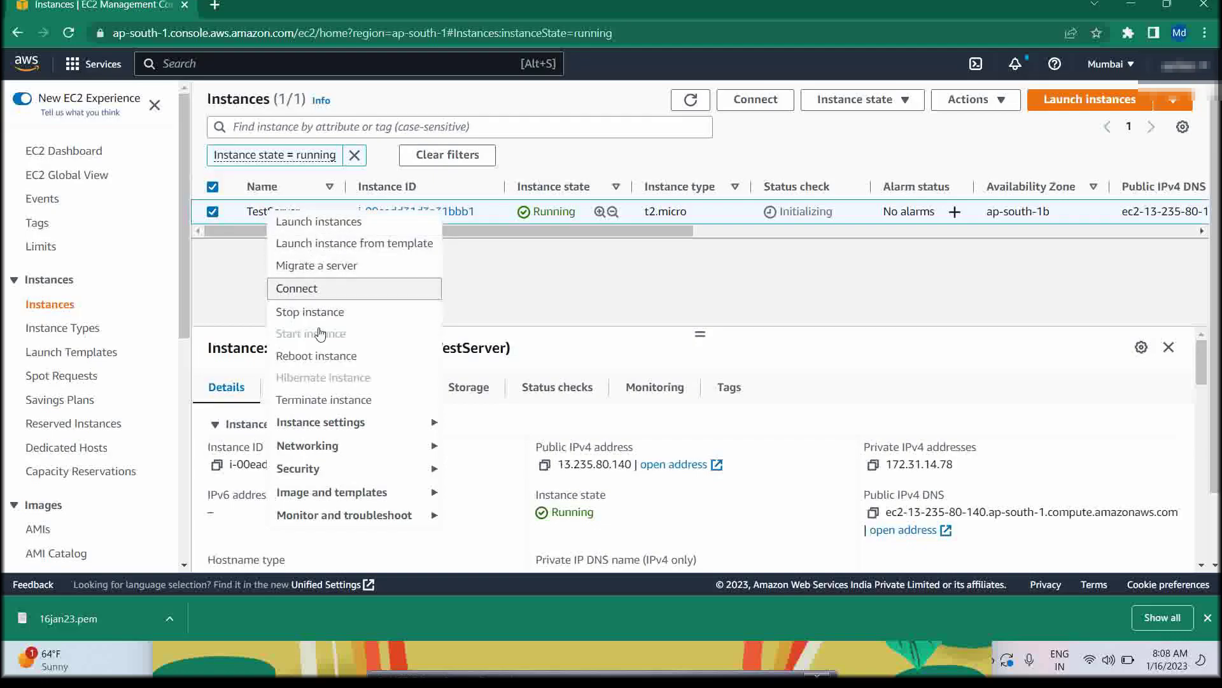
mouse_move(330, 425)
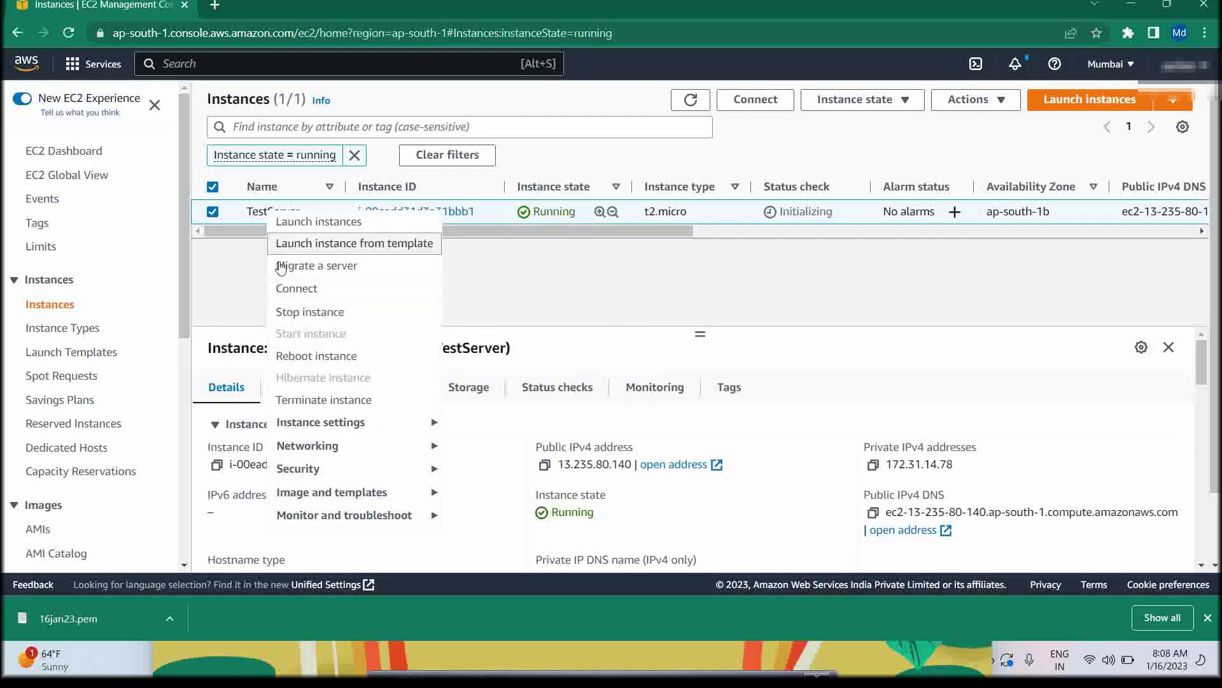
left_click(301, 313)
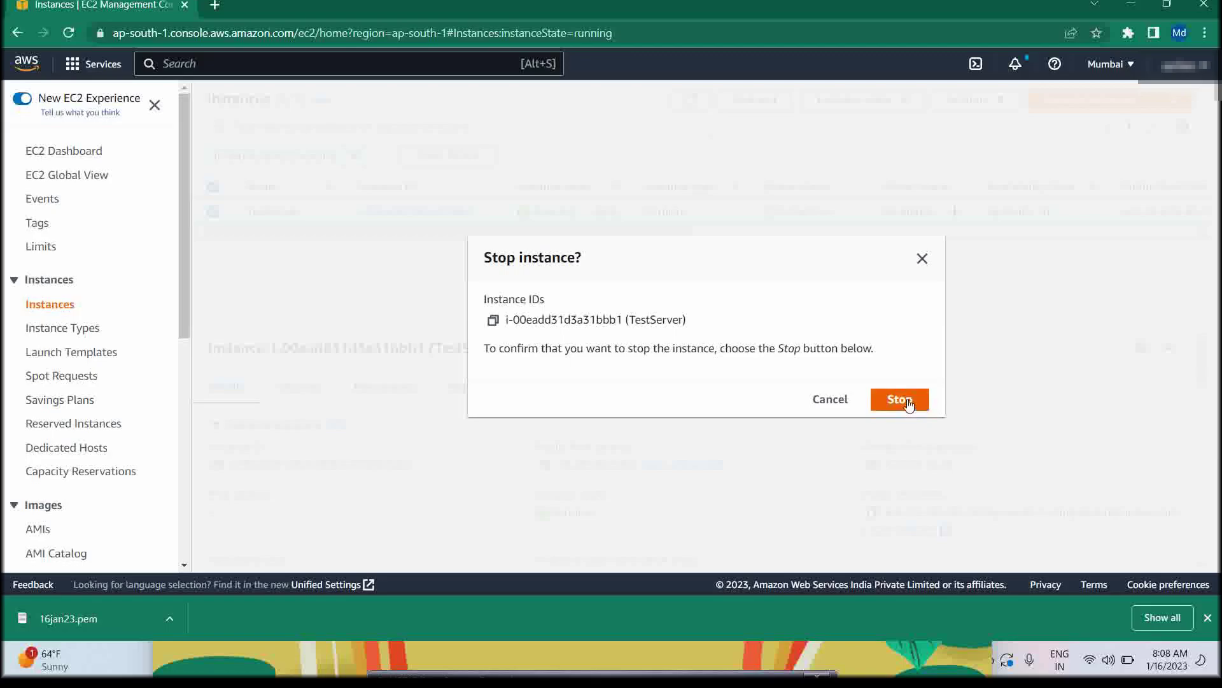
left_click(908, 405)
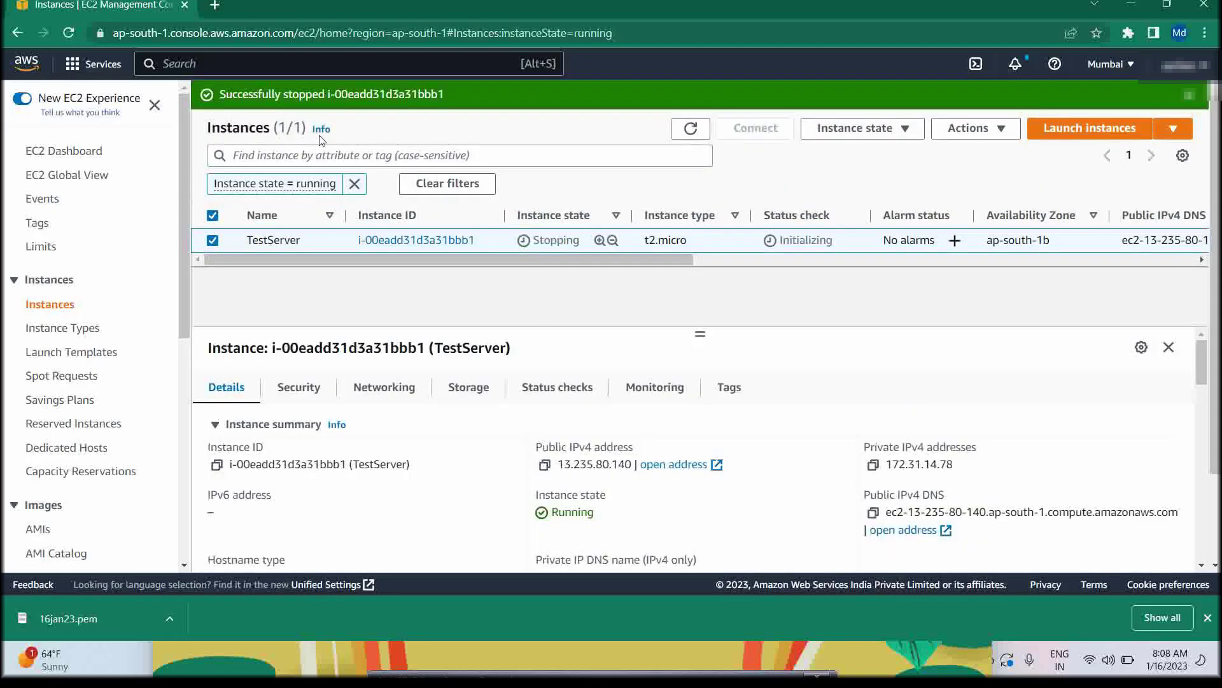
left_click(67, 35)
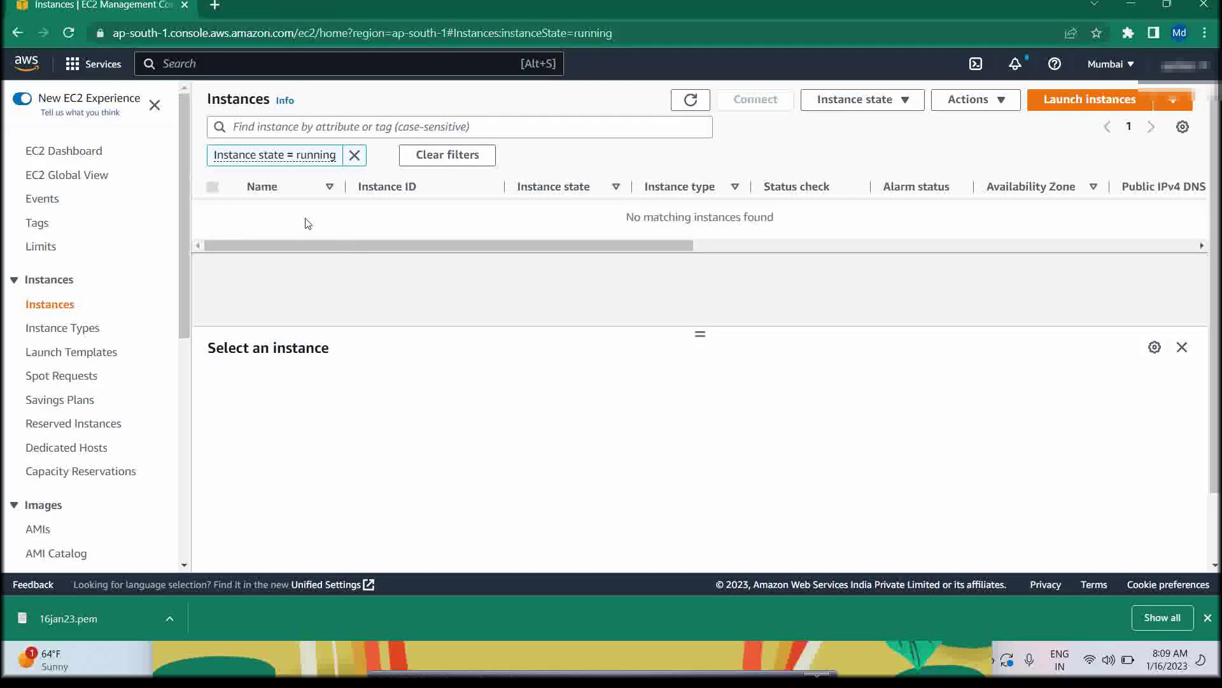
Open a new blank Chrome tab beside the Instances tab
left_click(215, 5)
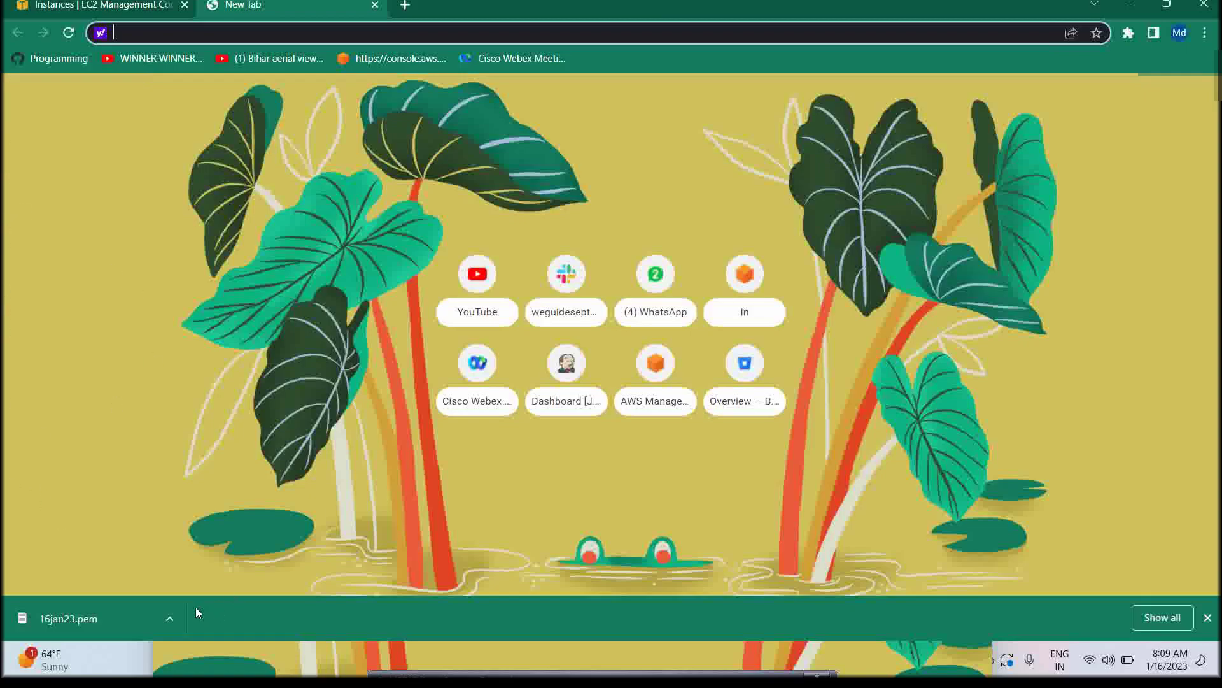
Open 16jan23.pem in Notepad, select its RSA private key, and minimize the browser
left_click(97, 629)
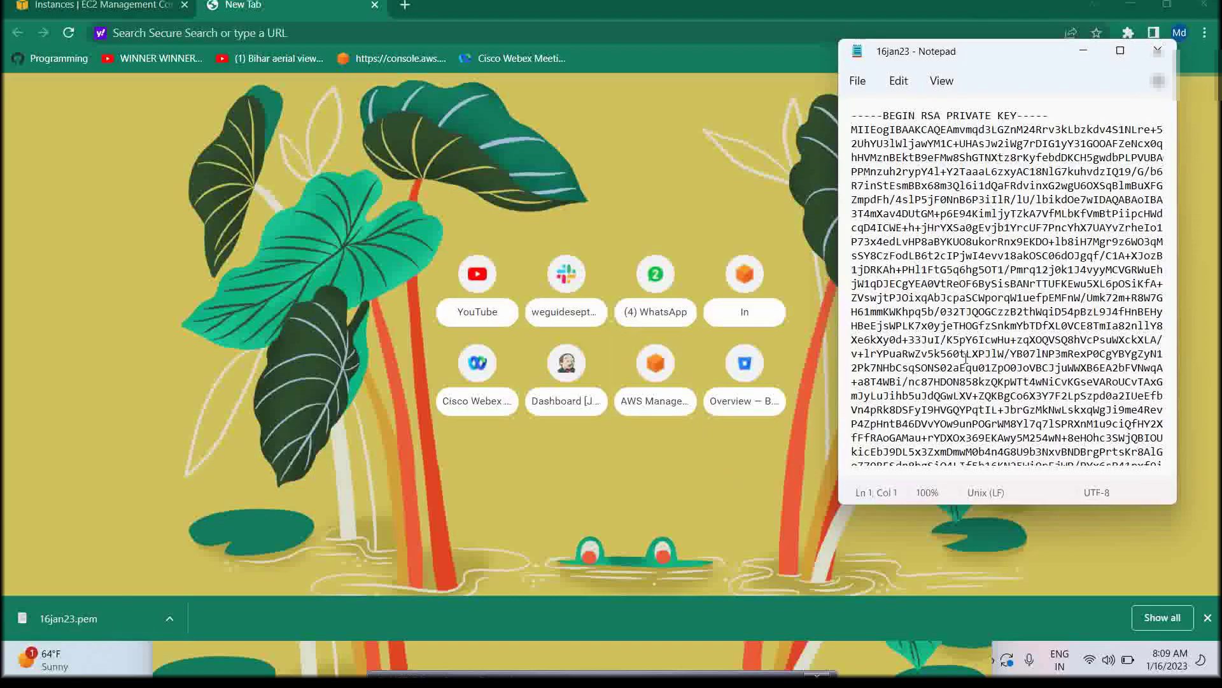
scroll(995, 374, "down", 1)
scroll(995, 376, "up", 1)
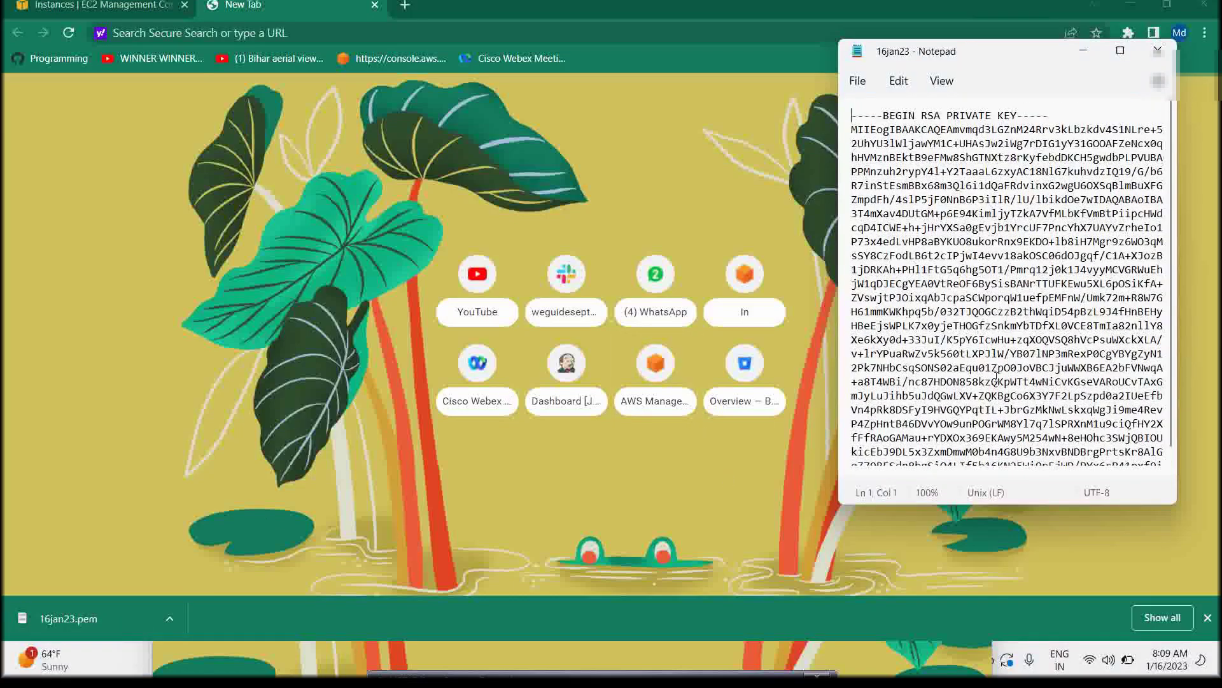
left_click_drag(864, 130, 978, 454)
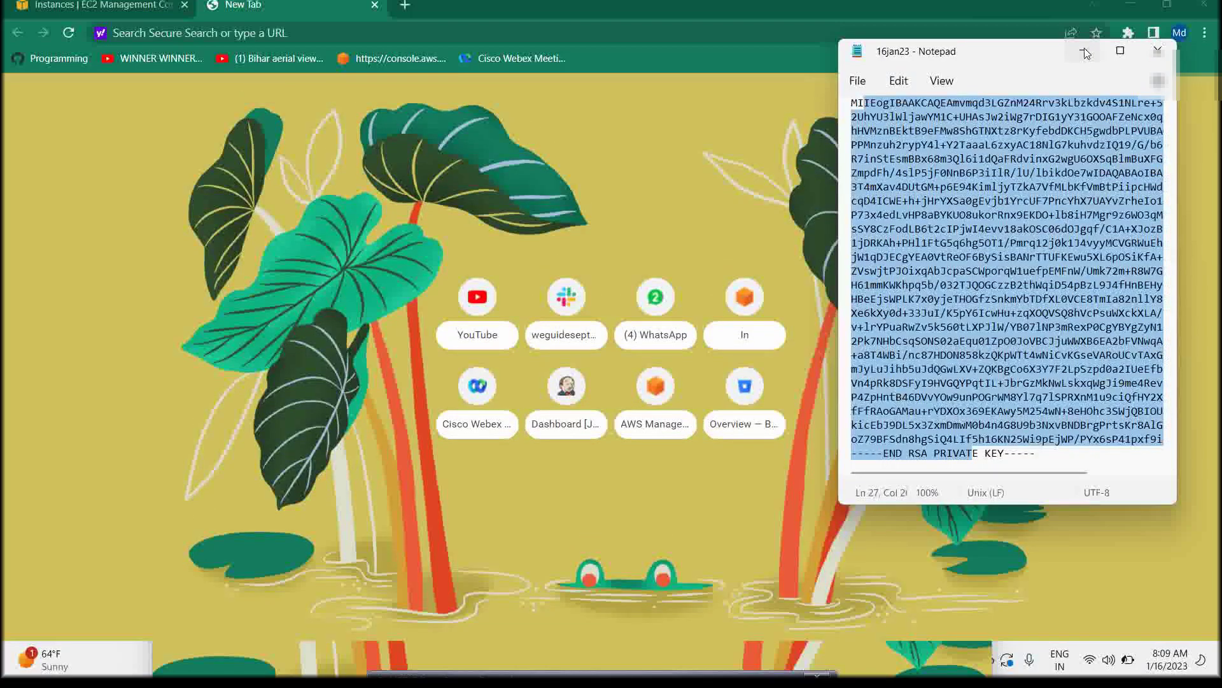
left_click(1083, 51)
left_click(1136, 4)
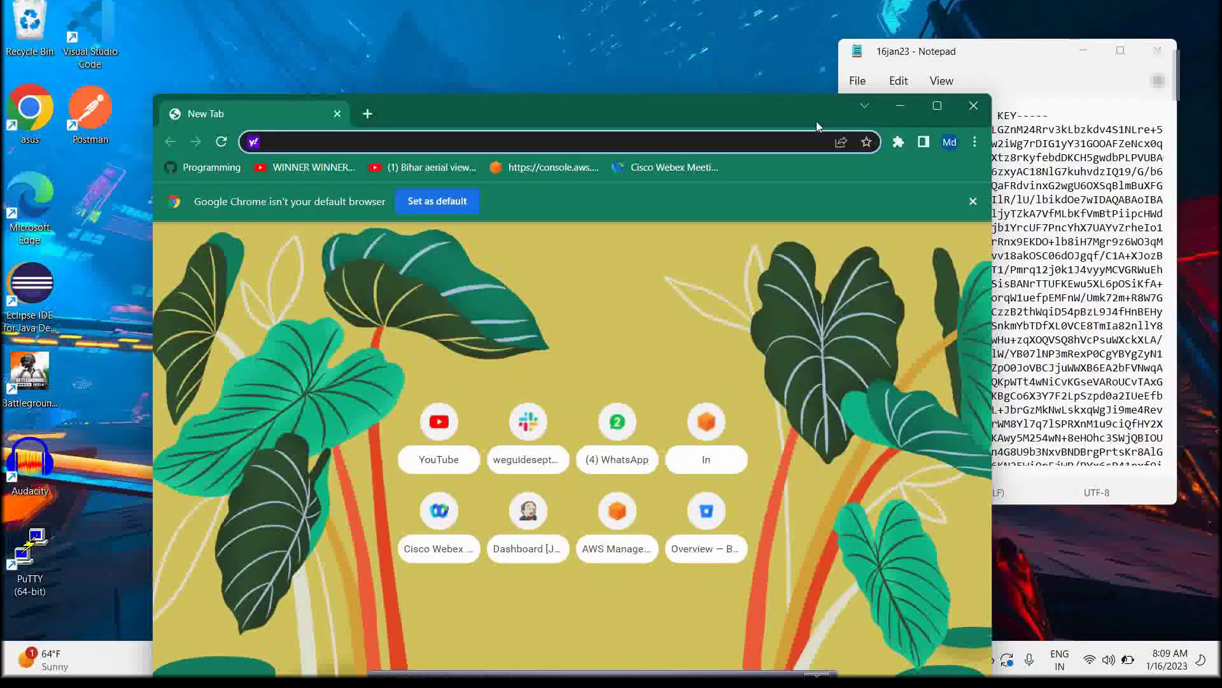
Cut the 16jan23 key file from the Downloads folder
left_click(899, 104)
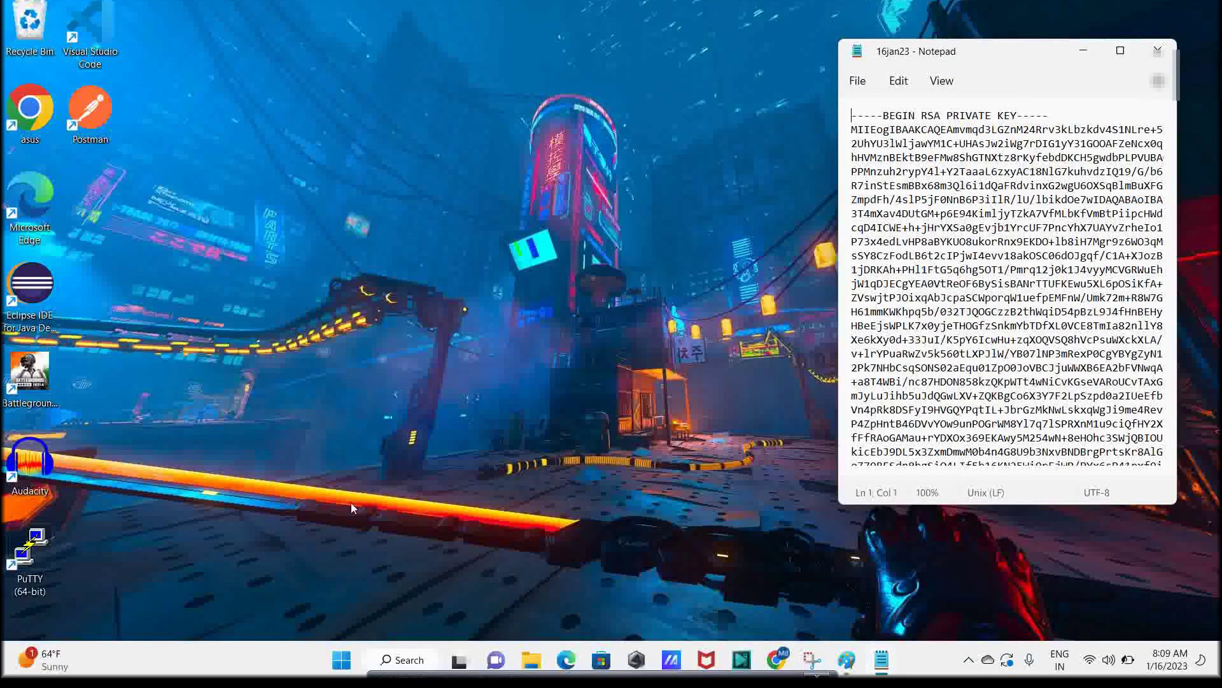
left_click(535, 668)
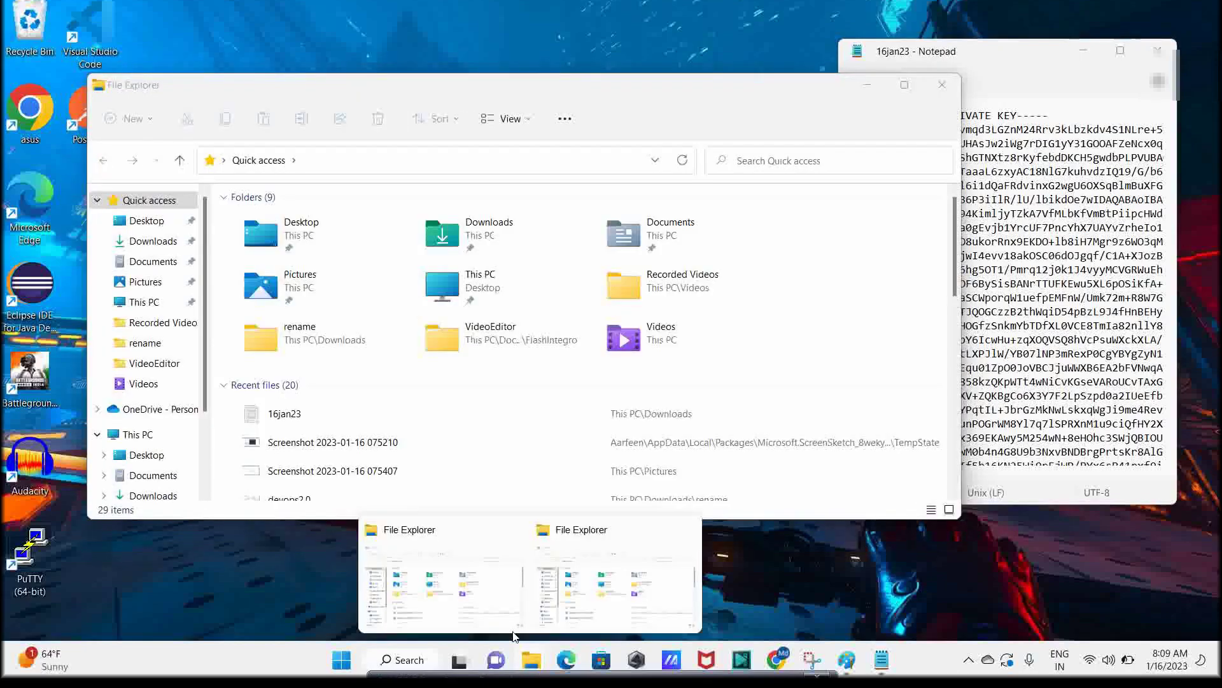
left_click(151, 241)
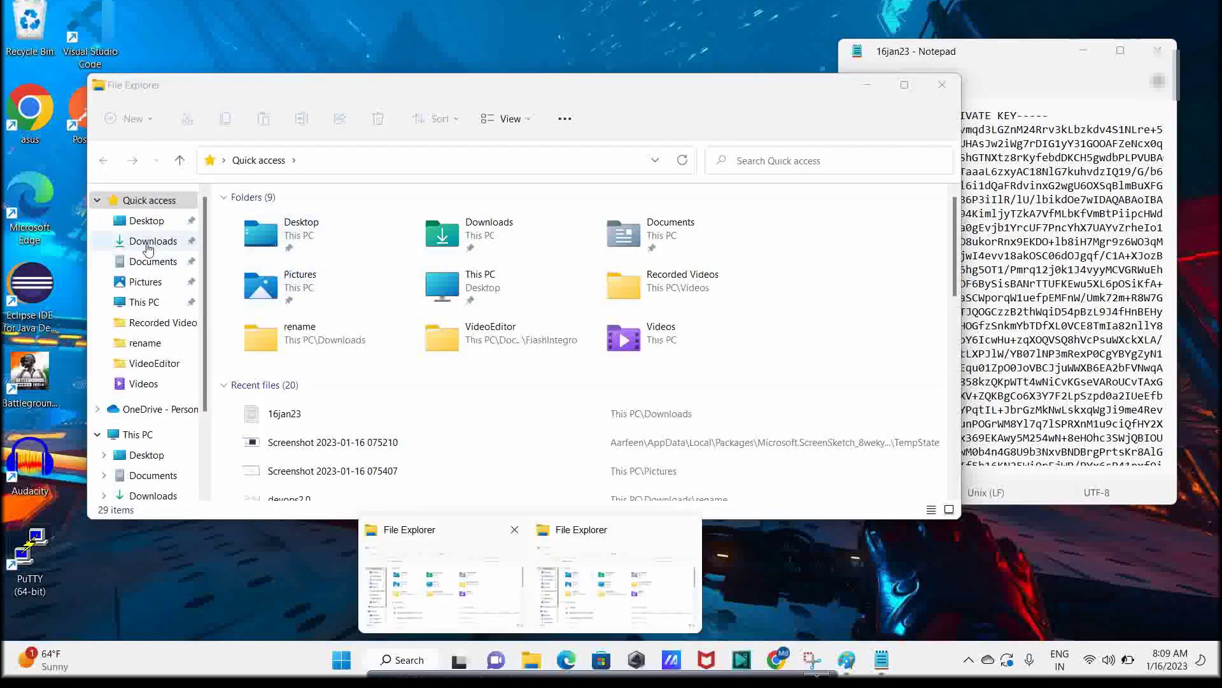
right_click(251, 232)
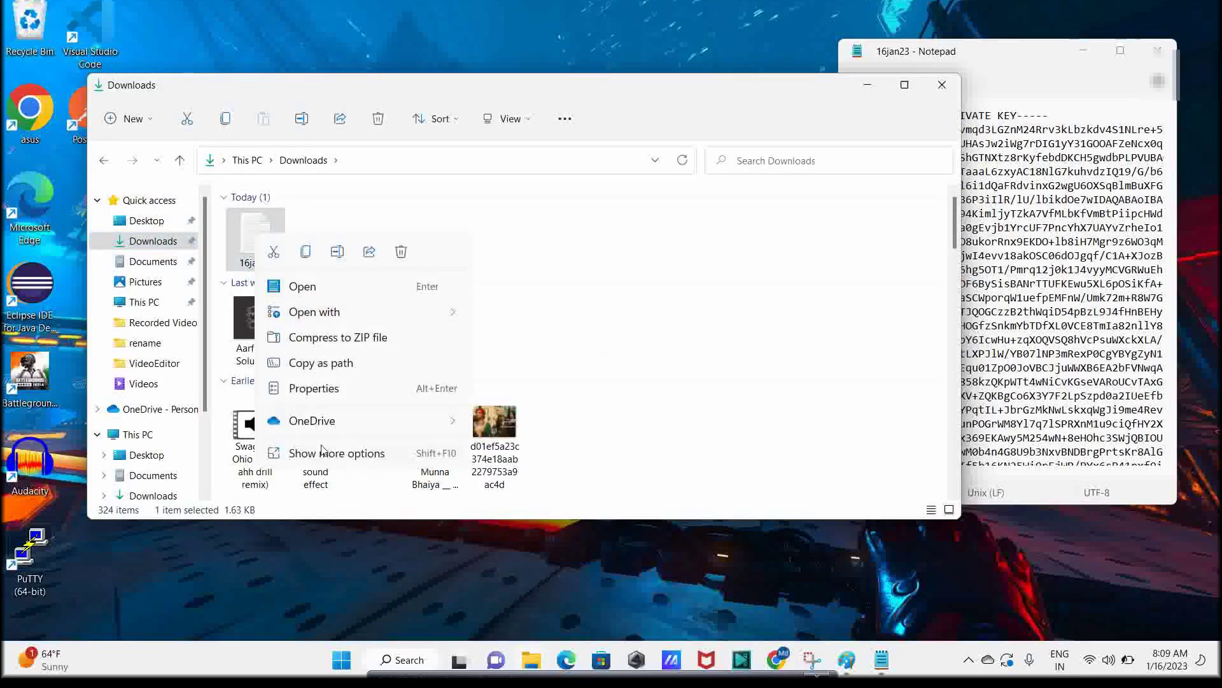
left_click(273, 252)
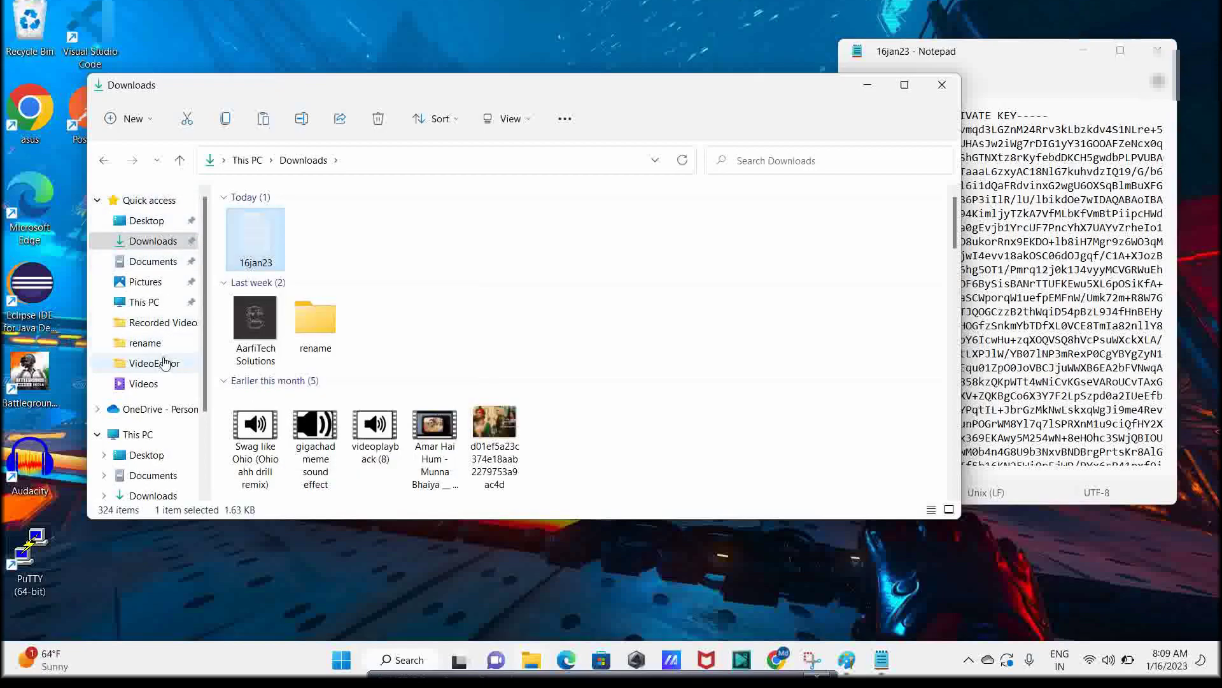
Paste 16jan23.pem into C:\DevOps\AWS alongside sept12 and sept1213
scroll(151, 401, "down", 1)
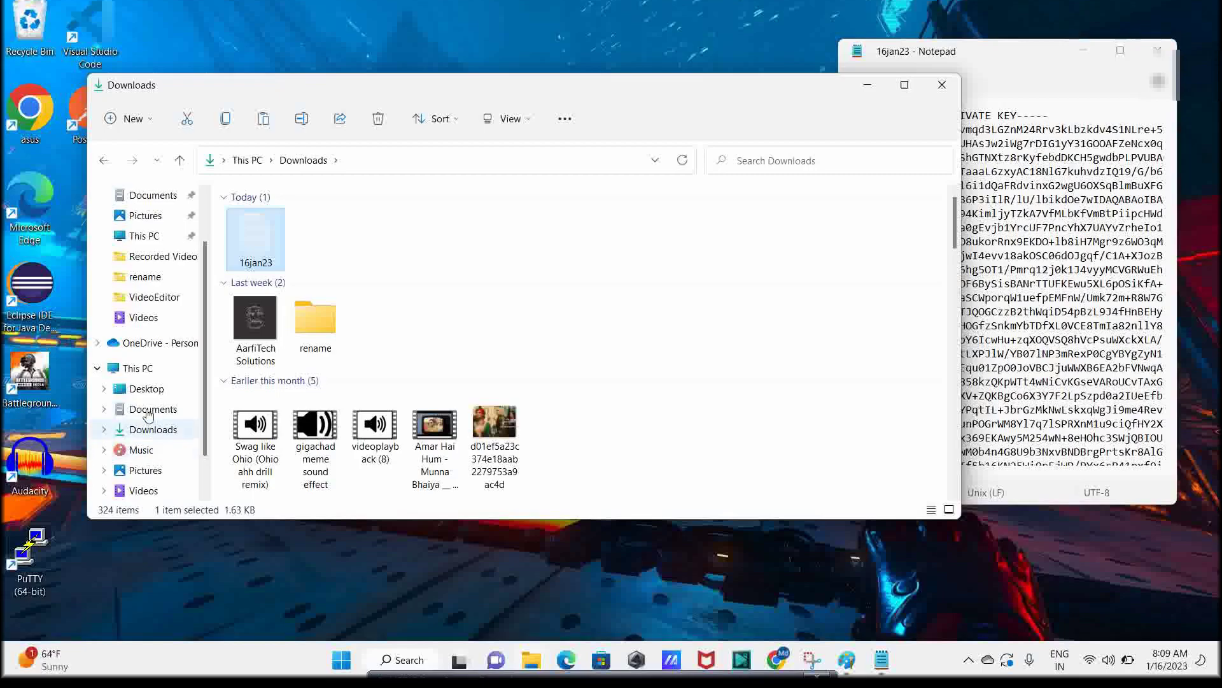
left_click(151, 372)
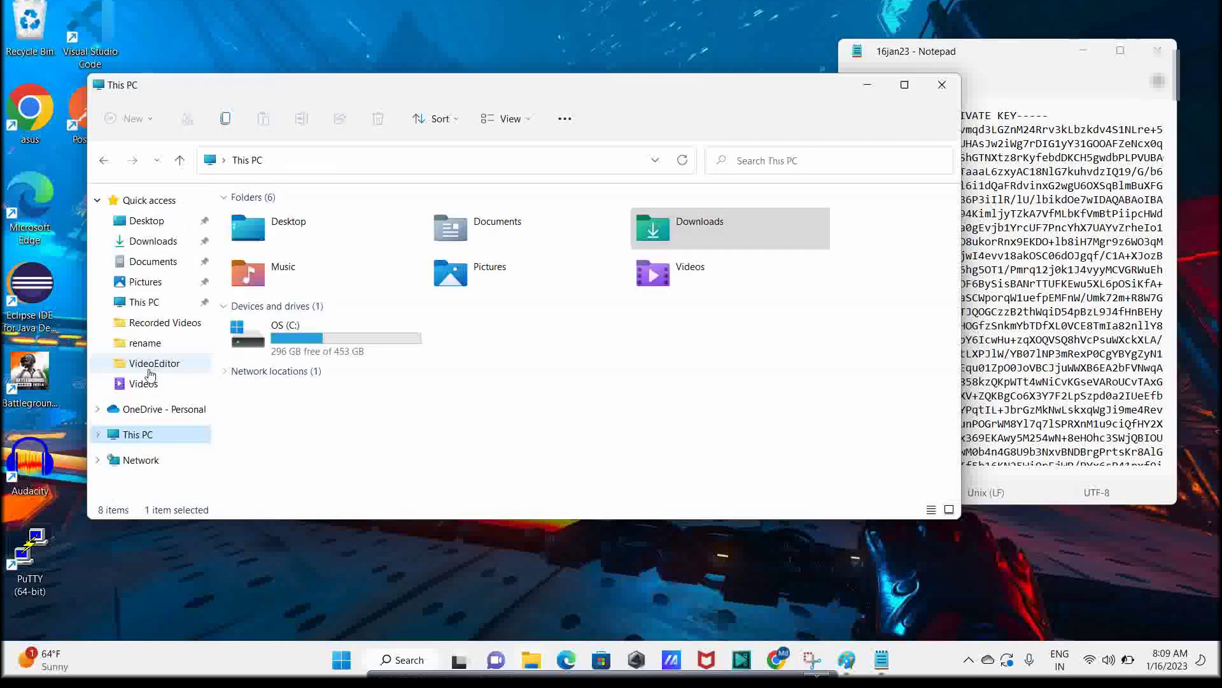
double_click(344, 346)
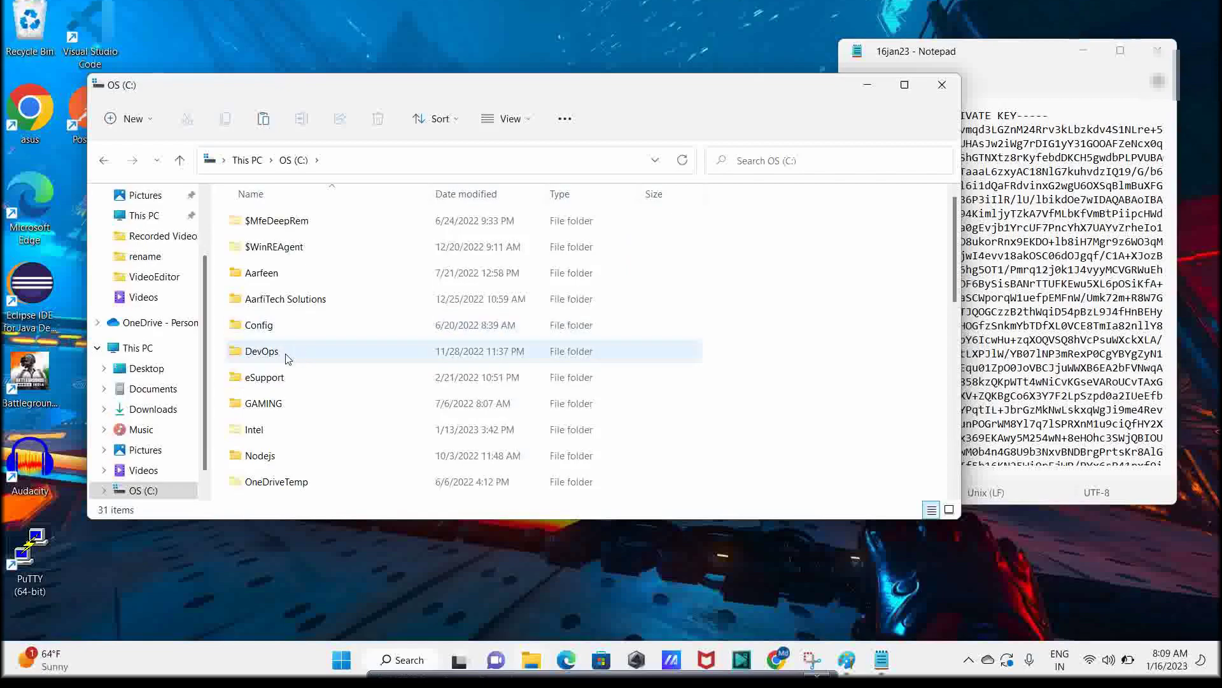
double_click(285, 356)
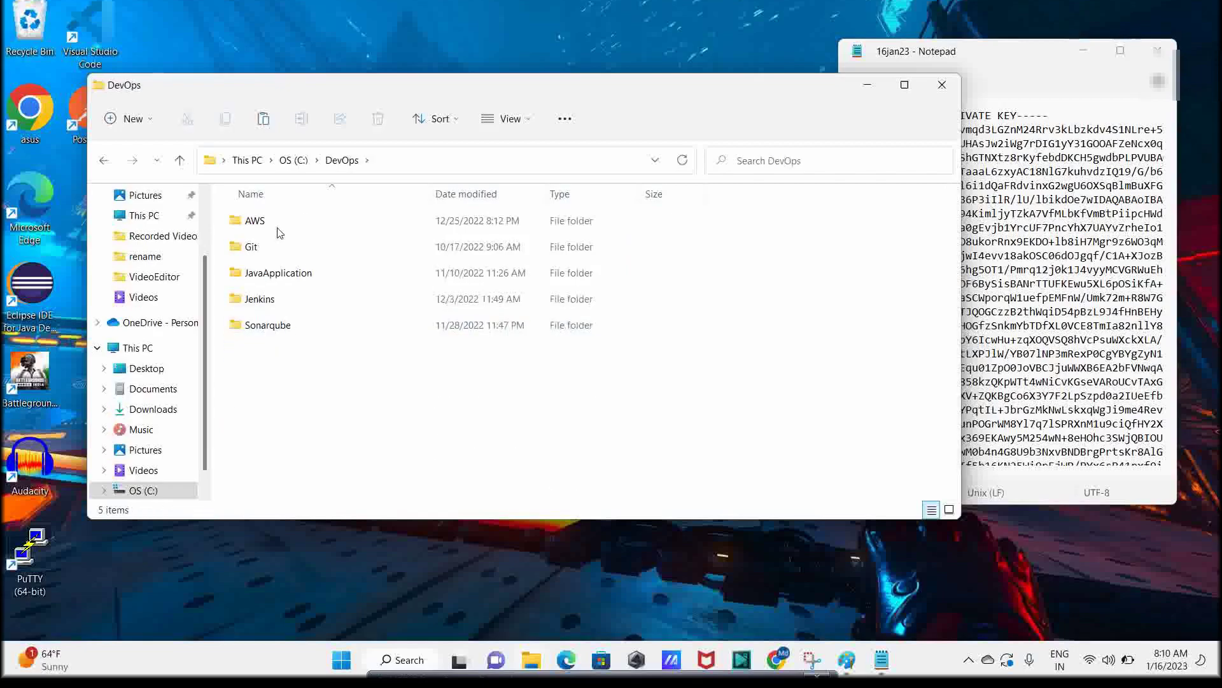
double_click(275, 231)
right_click(304, 357)
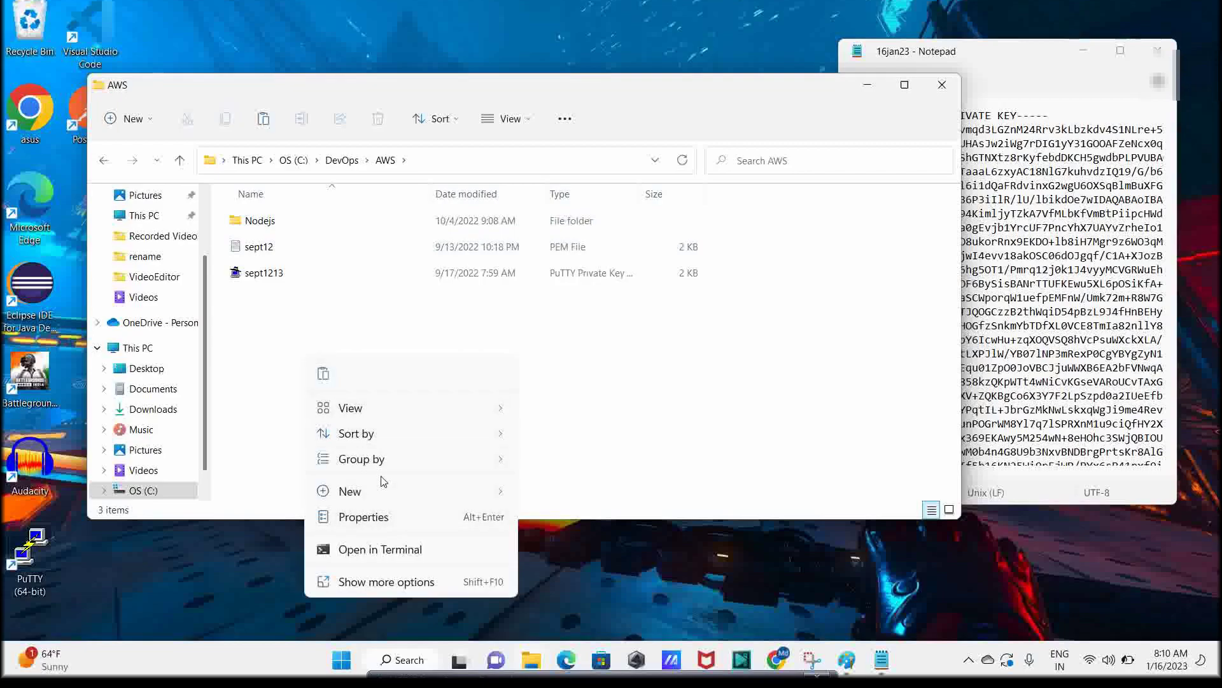
left_click(374, 582)
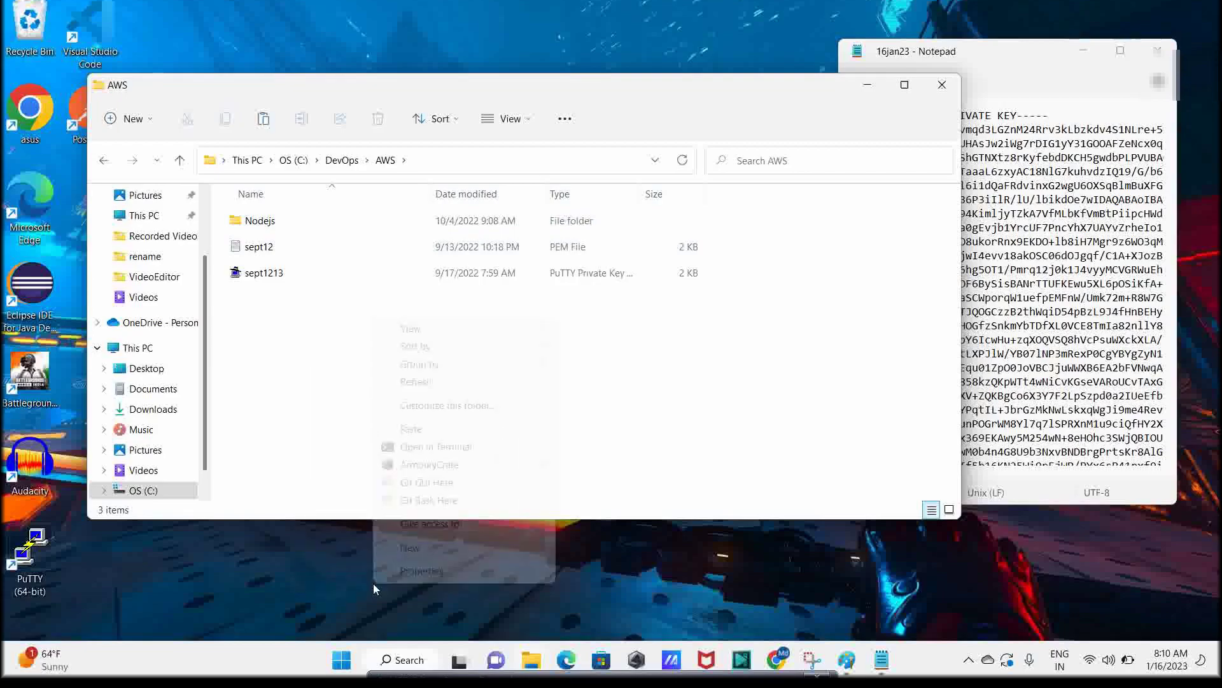
left_click(411, 428)
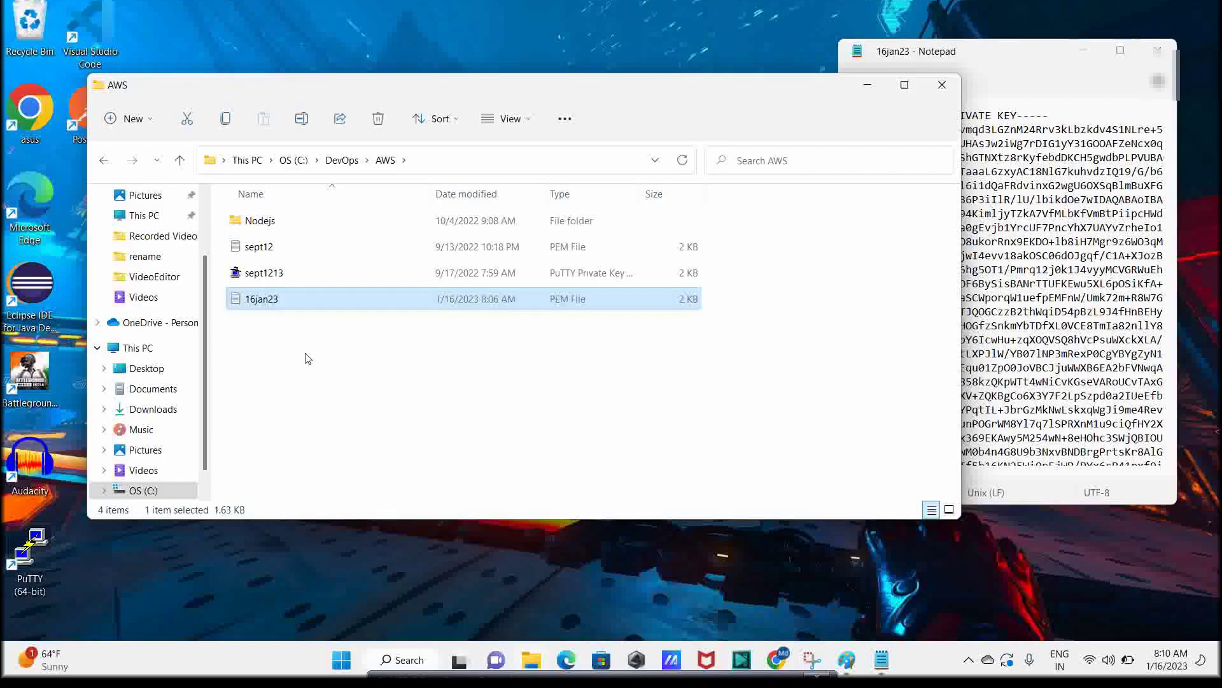
left_click(286, 371)
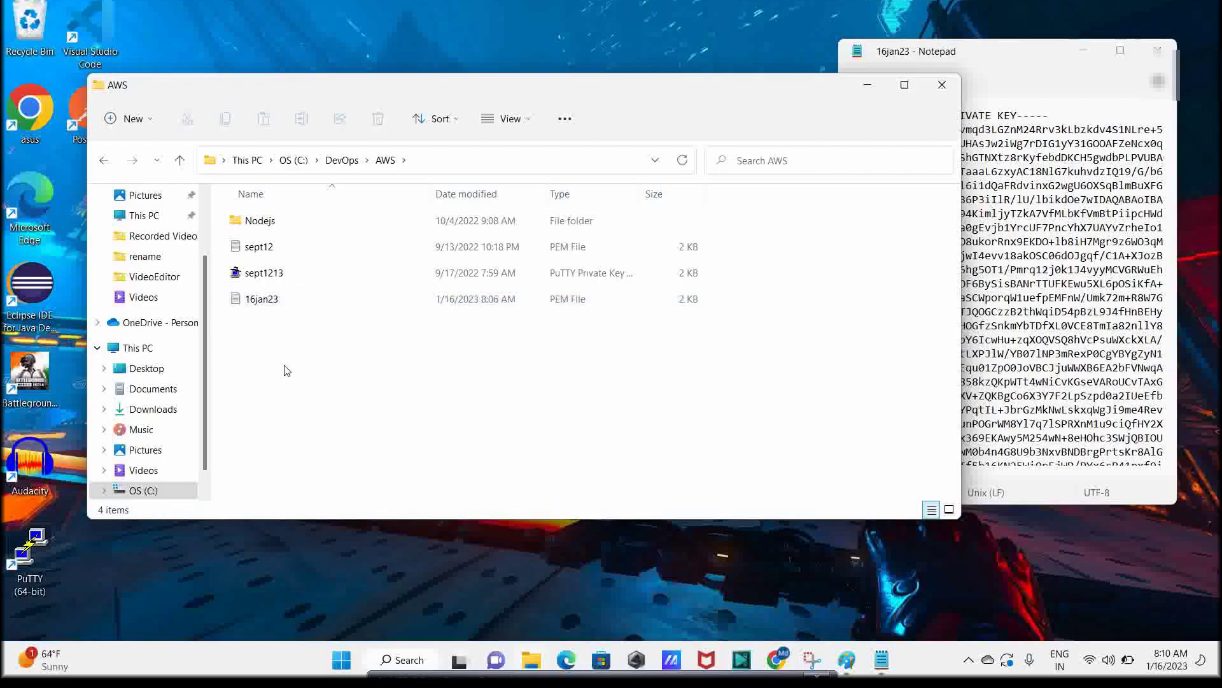
Maximize the AWS folder window and open Git Bash Here in /c/DevOps/AWS
right_click(287, 370)
left_click(372, 583)
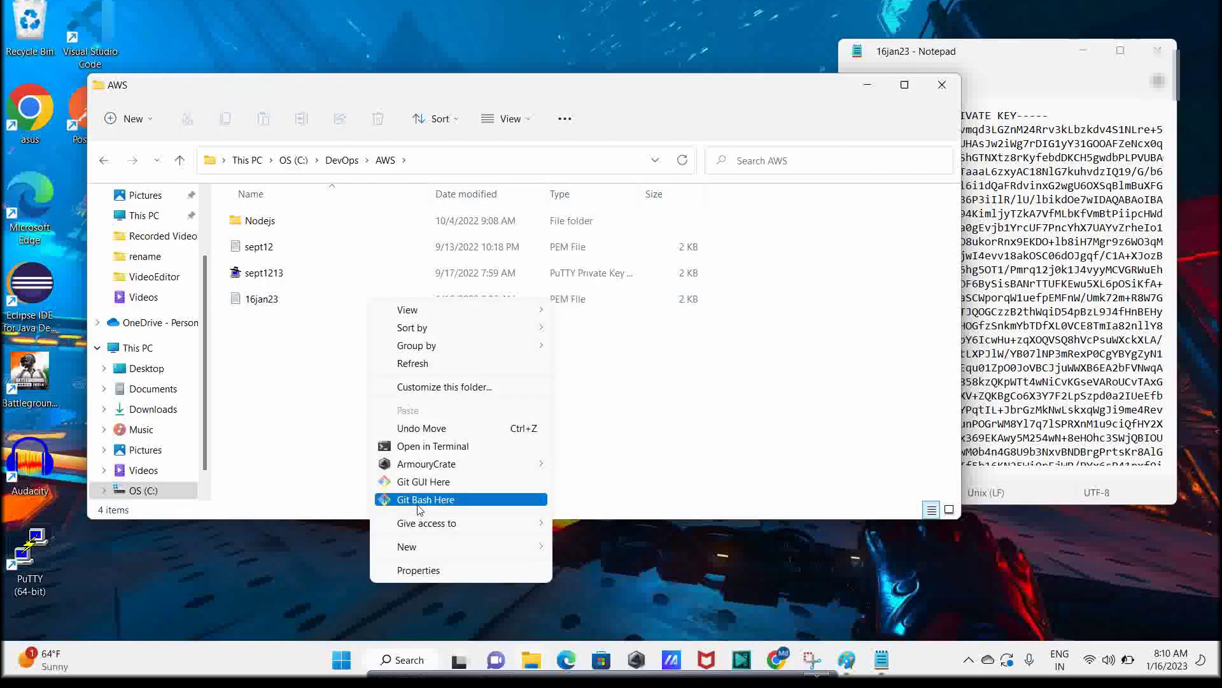
left_click(261, 428)
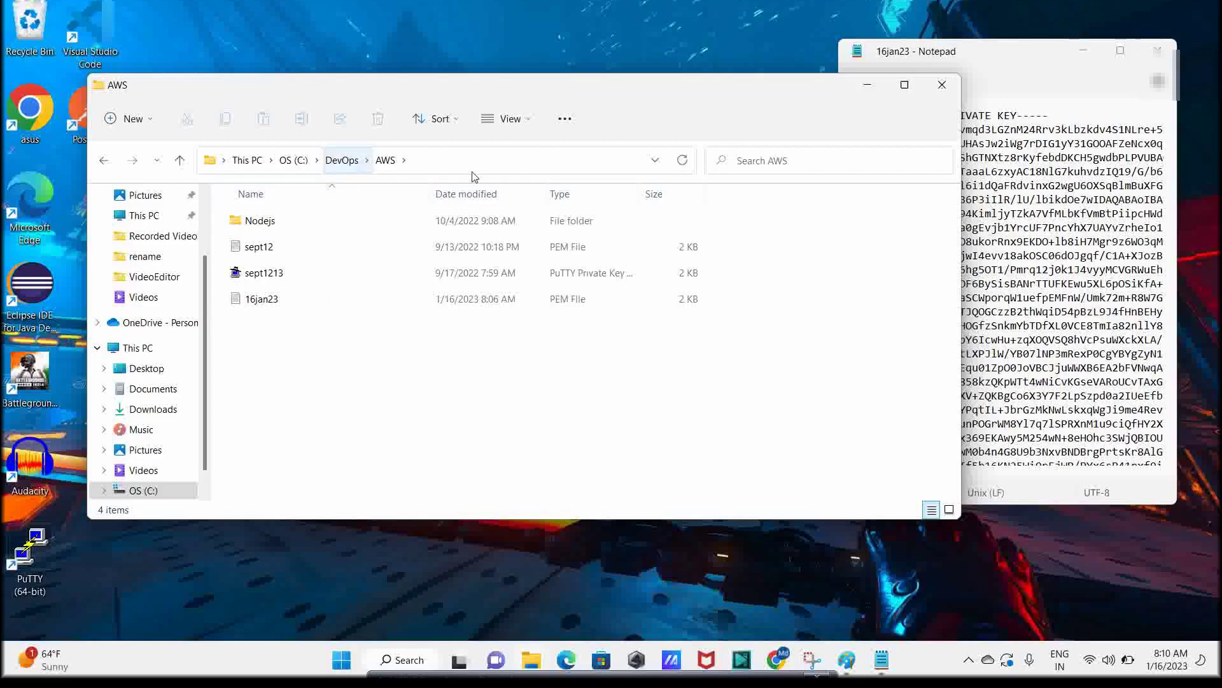
left_click(904, 84)
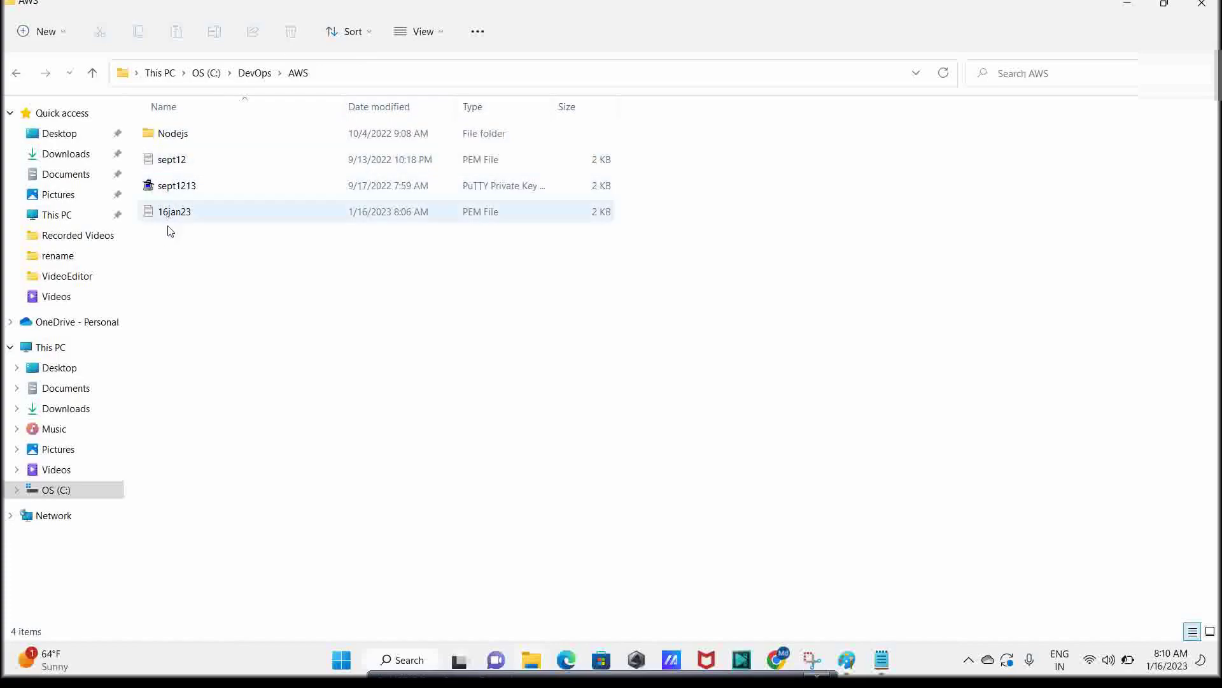
right_click(196, 348)
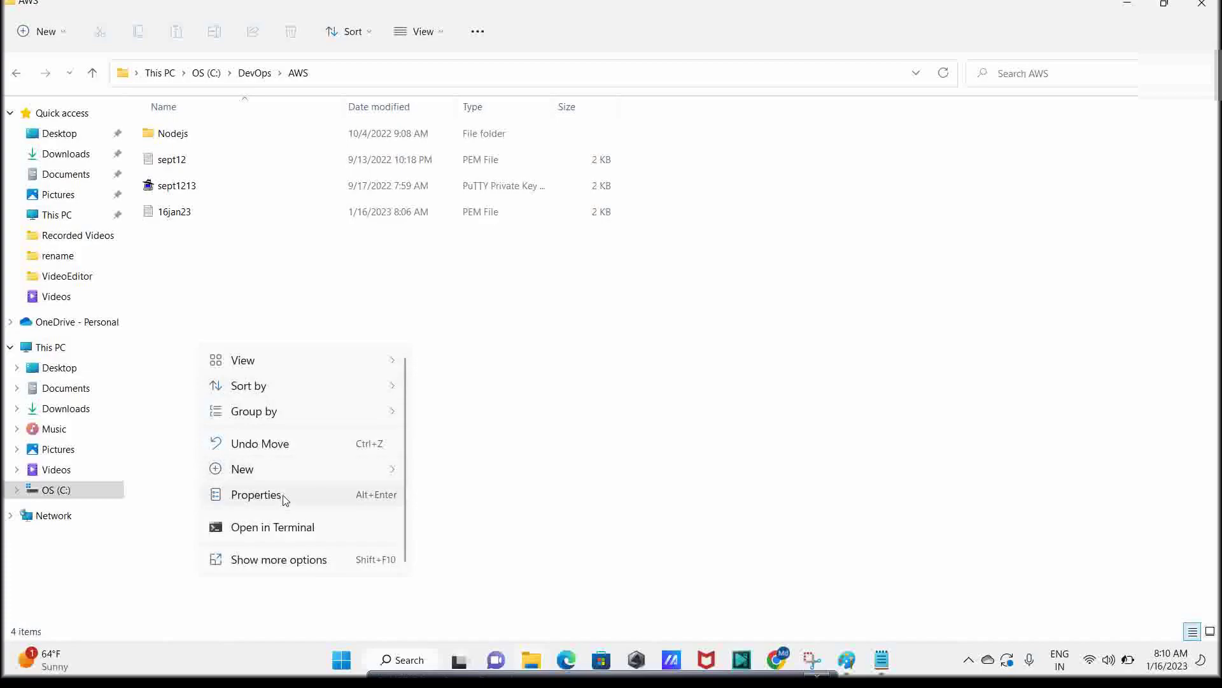
left_click(263, 563)
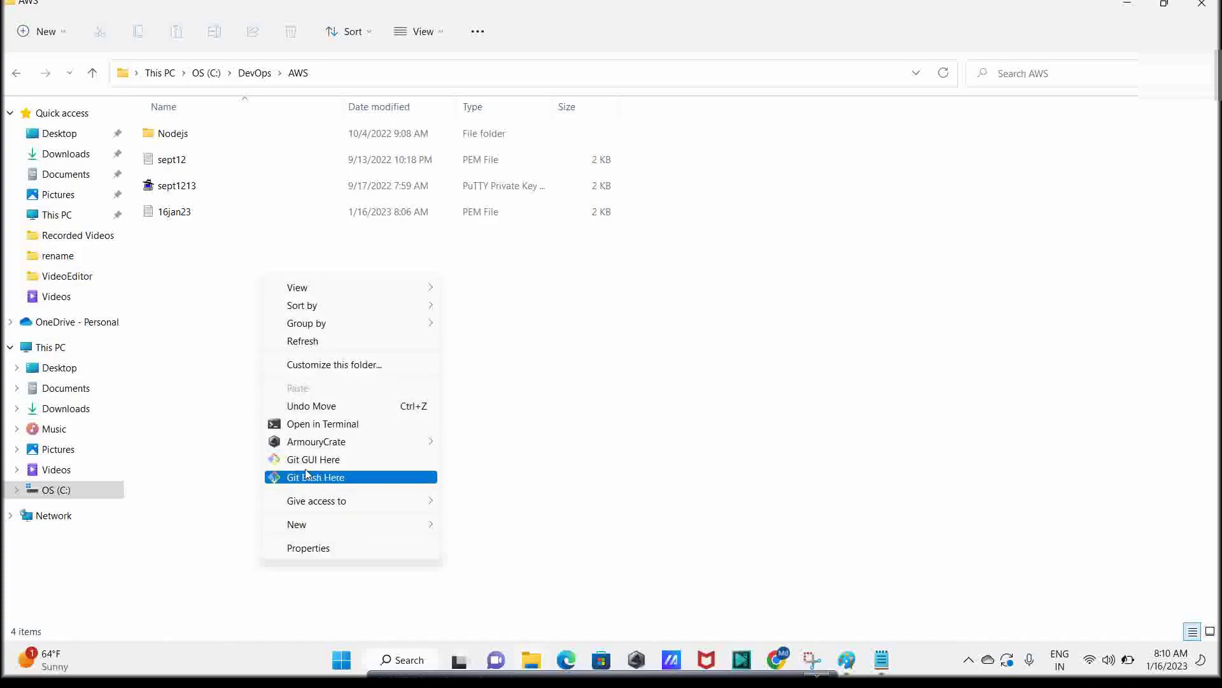
left_click(321, 478)
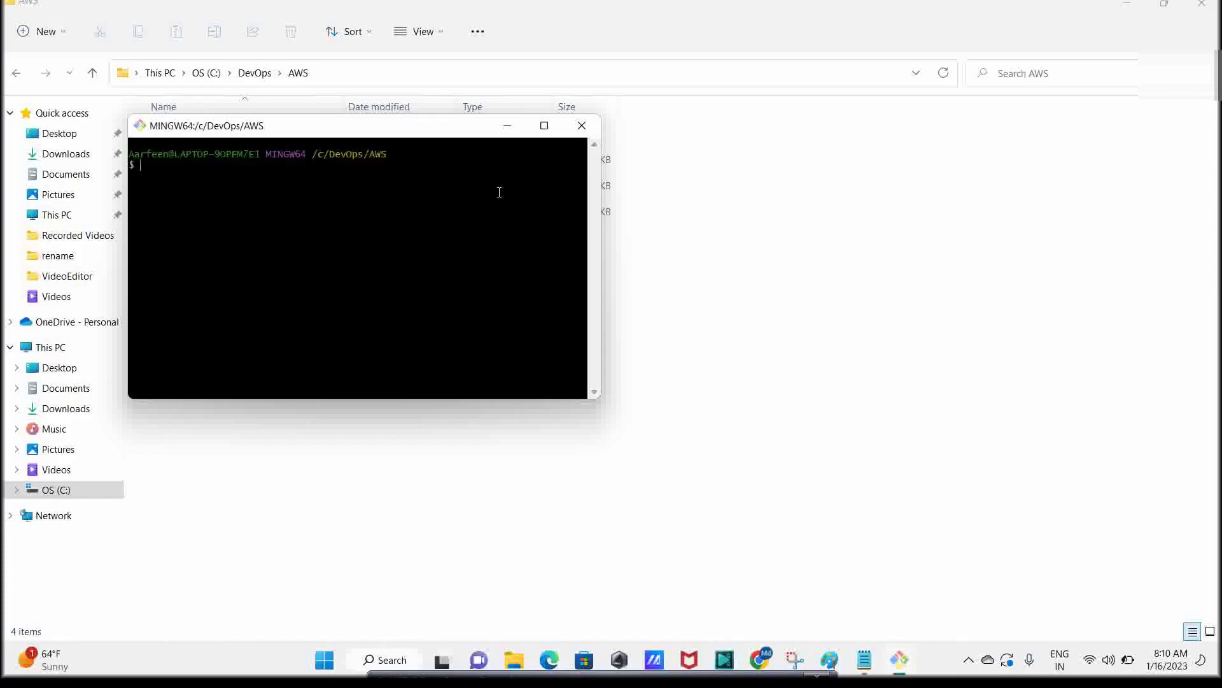
In a maximized Git Bash, begin the command 'ssh -i 16jan23.pem ubuntu@'
left_click(544, 125)
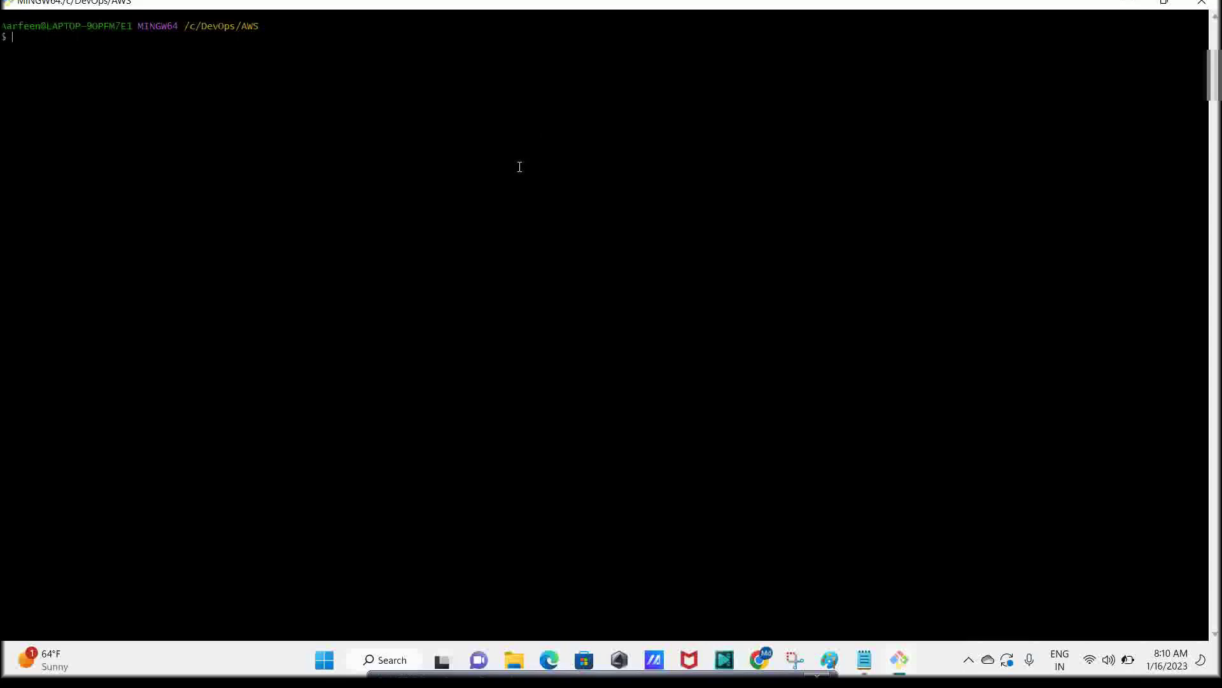
key("ctrl+c")
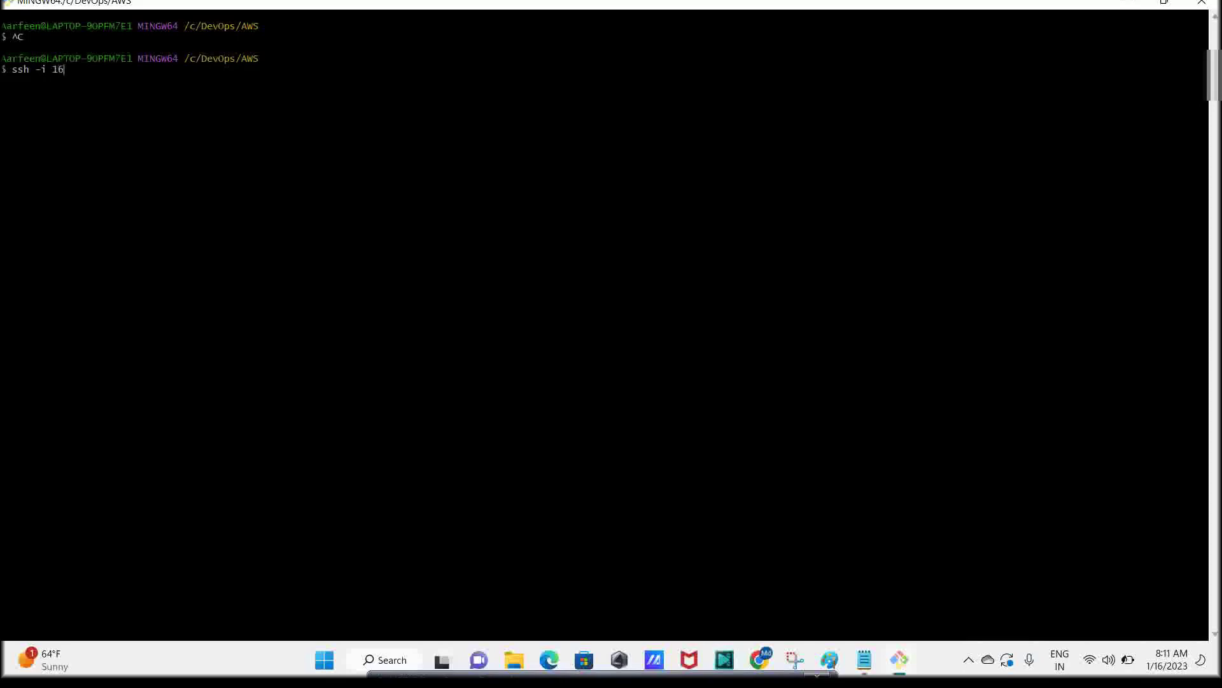
key("Tab")
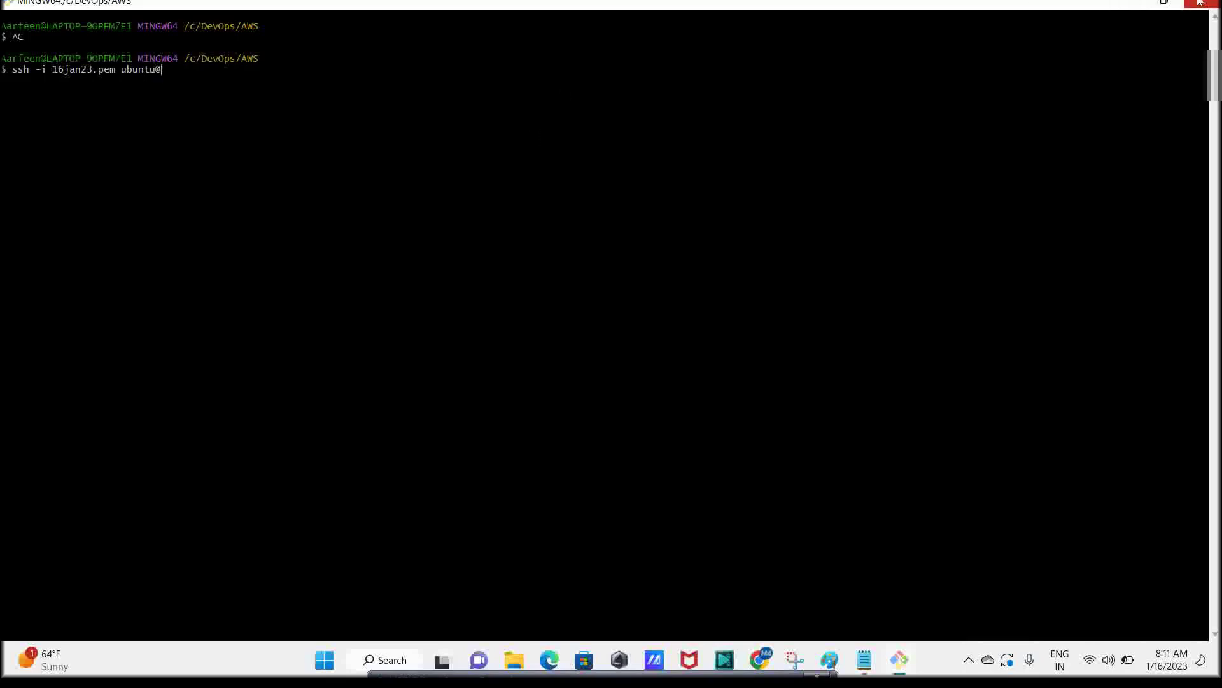
Minimize Git Bash and the AWS folder window, then launch Google Chrome
left_click(1132, 5)
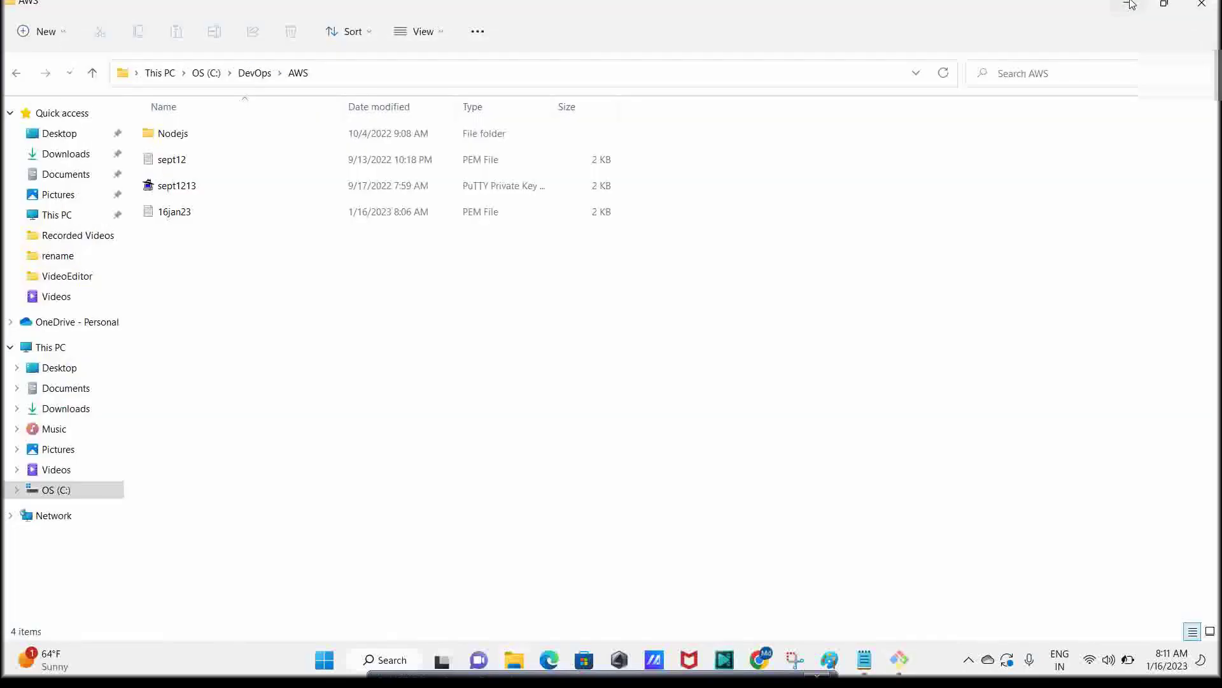
left_click(1137, 2)
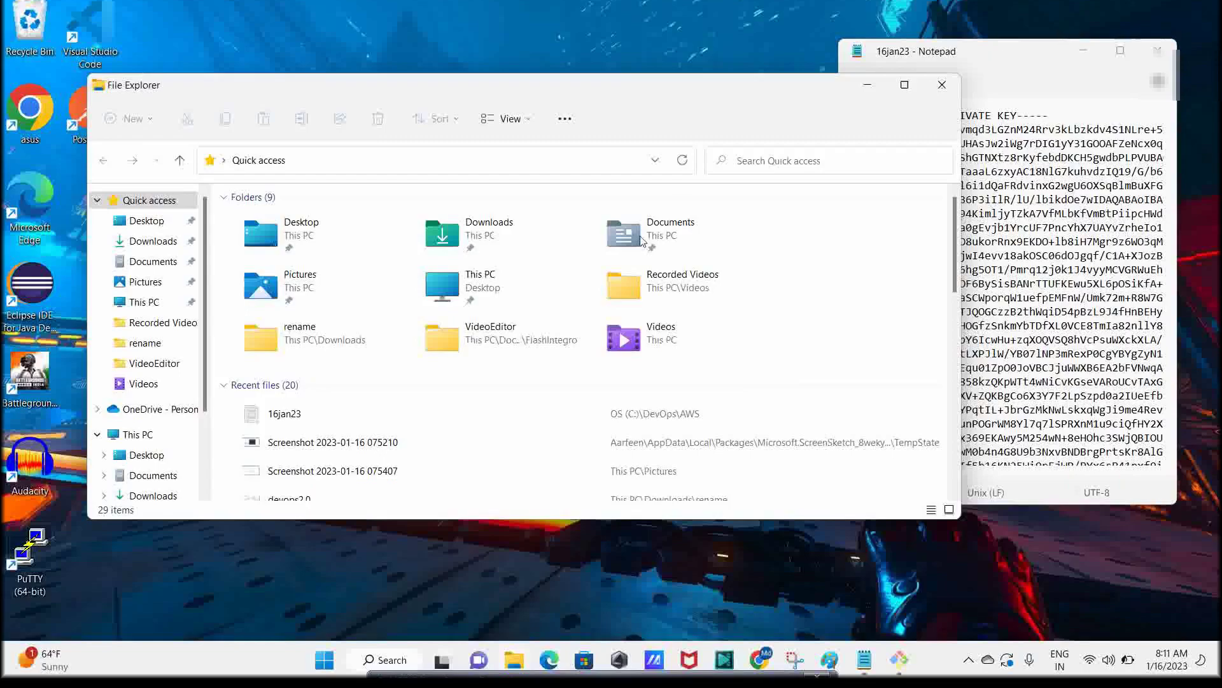
double_click(30, 115)
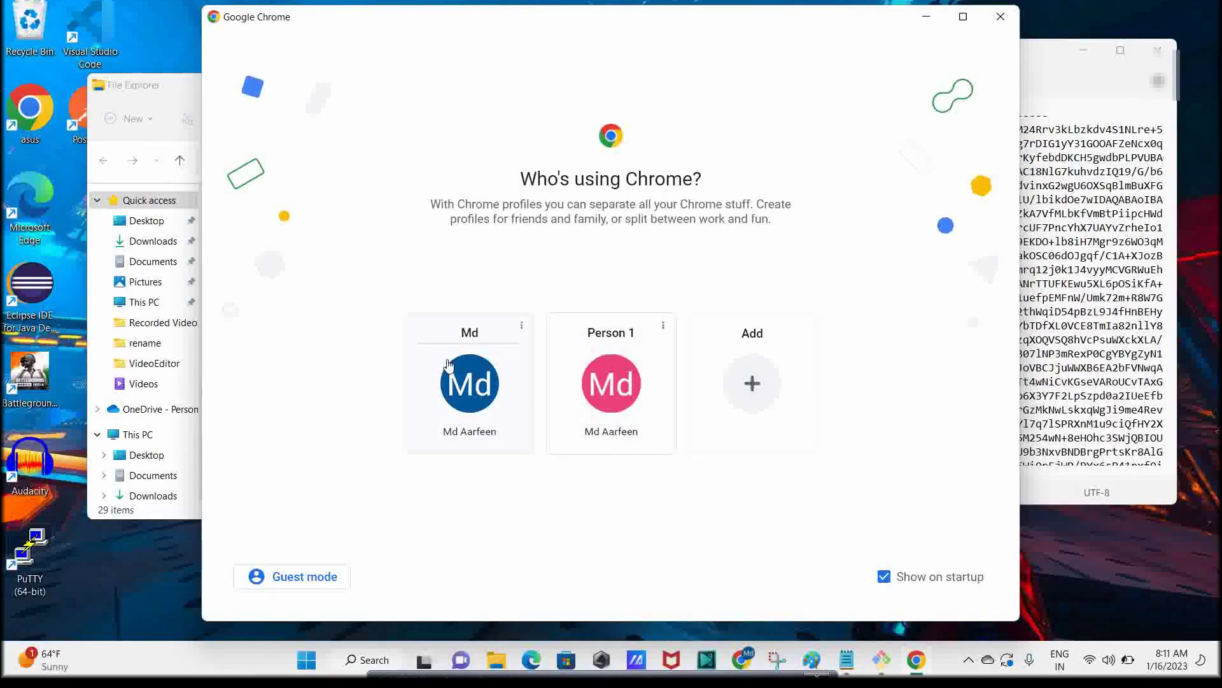
Choose the first Chrome profile, load aws.amazon.com/console, and sign in to Console Home
left_click(452, 376)
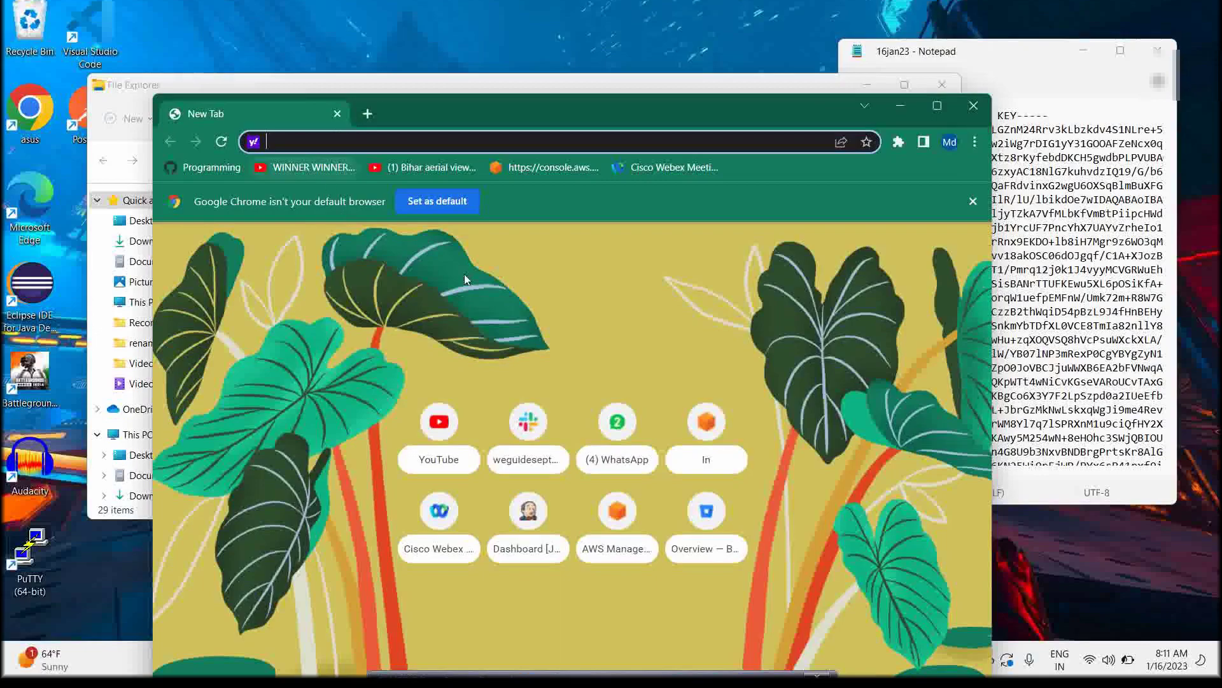
type("aws")
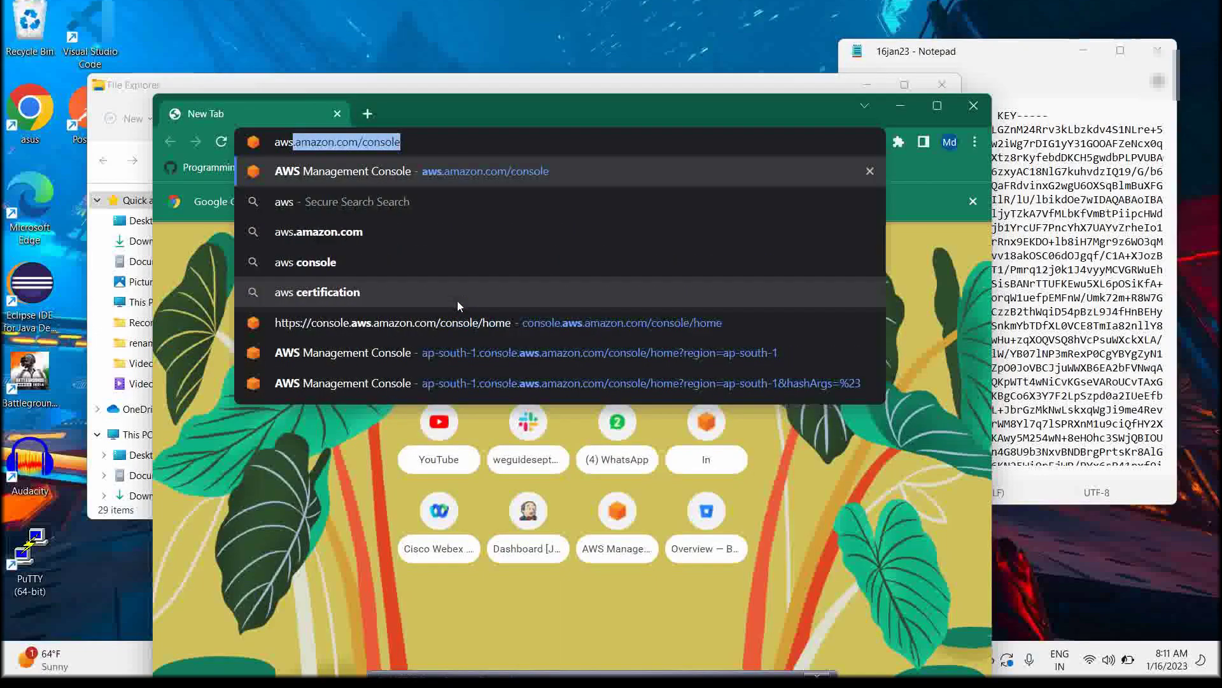
key("Return")
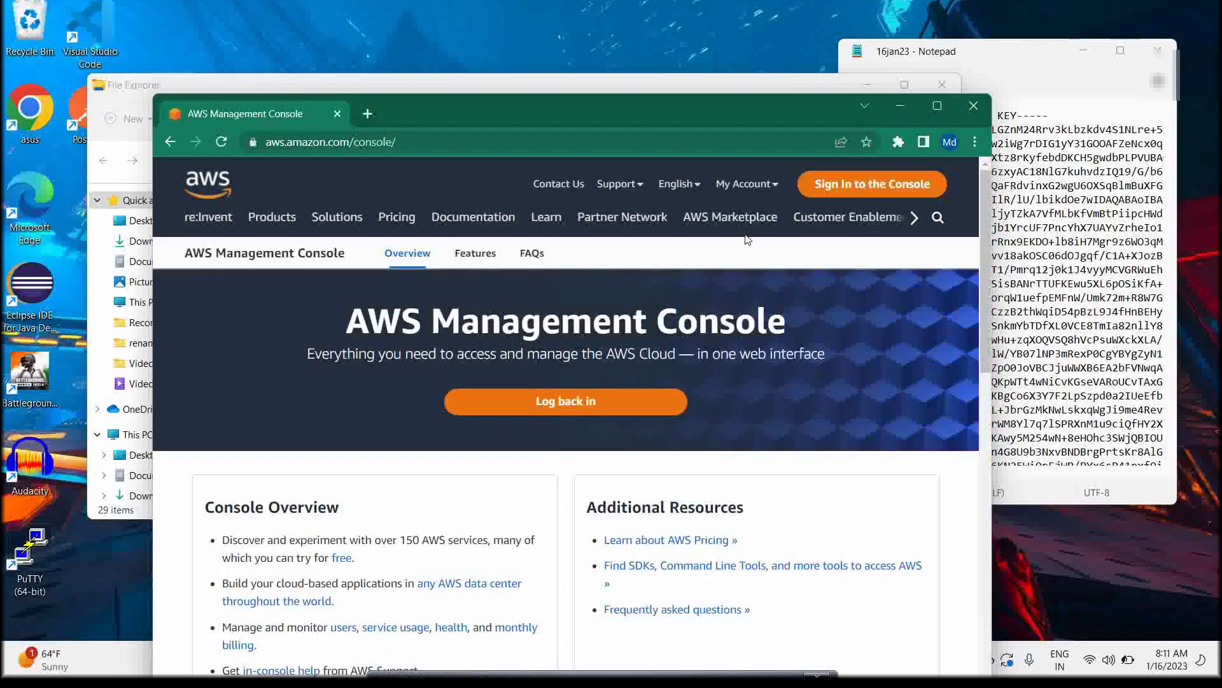
left_click(847, 217)
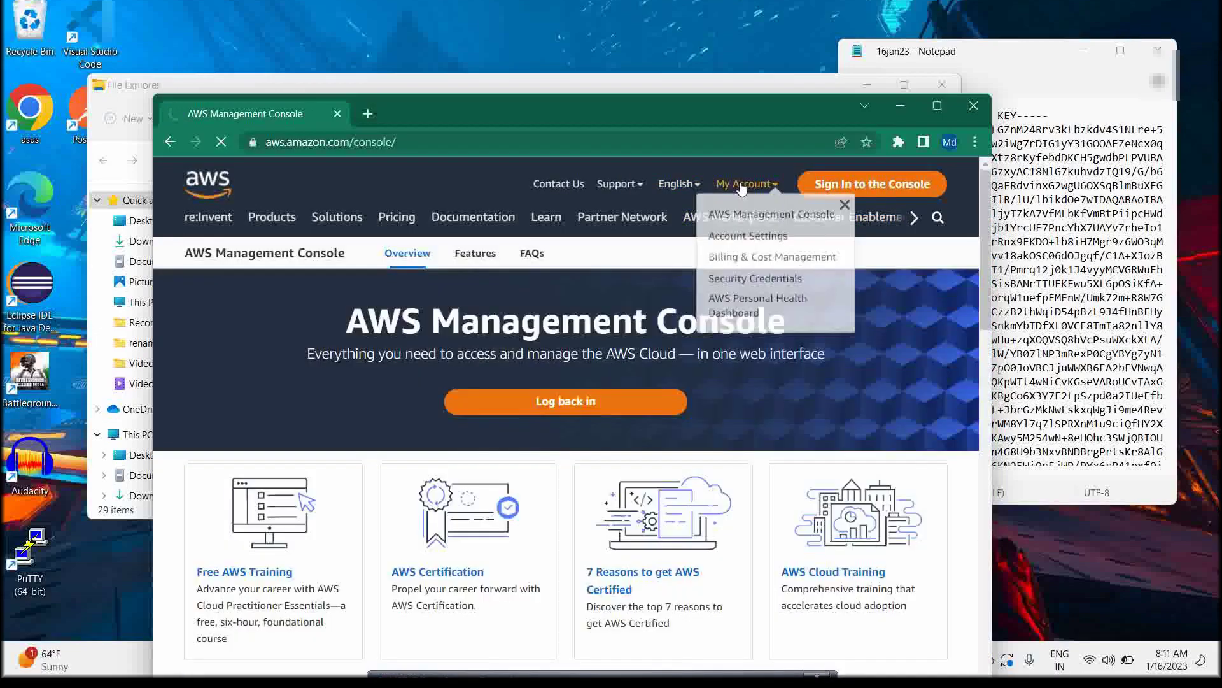
left_click(875, 184)
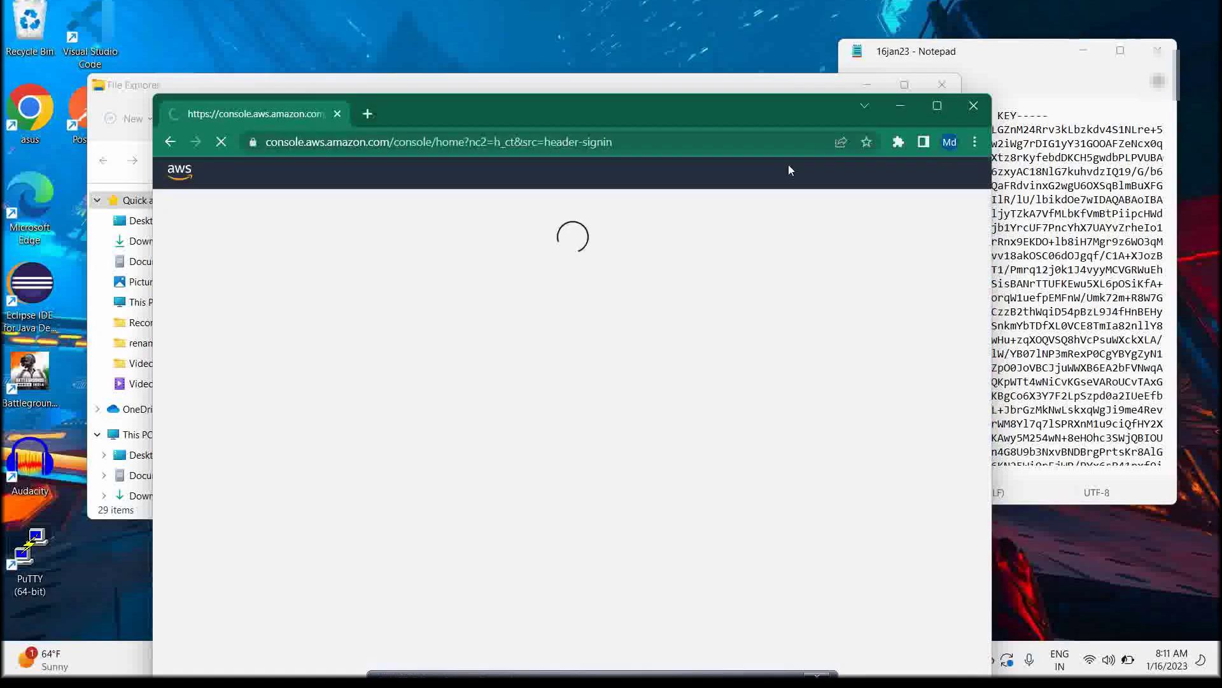
key("super+Up")
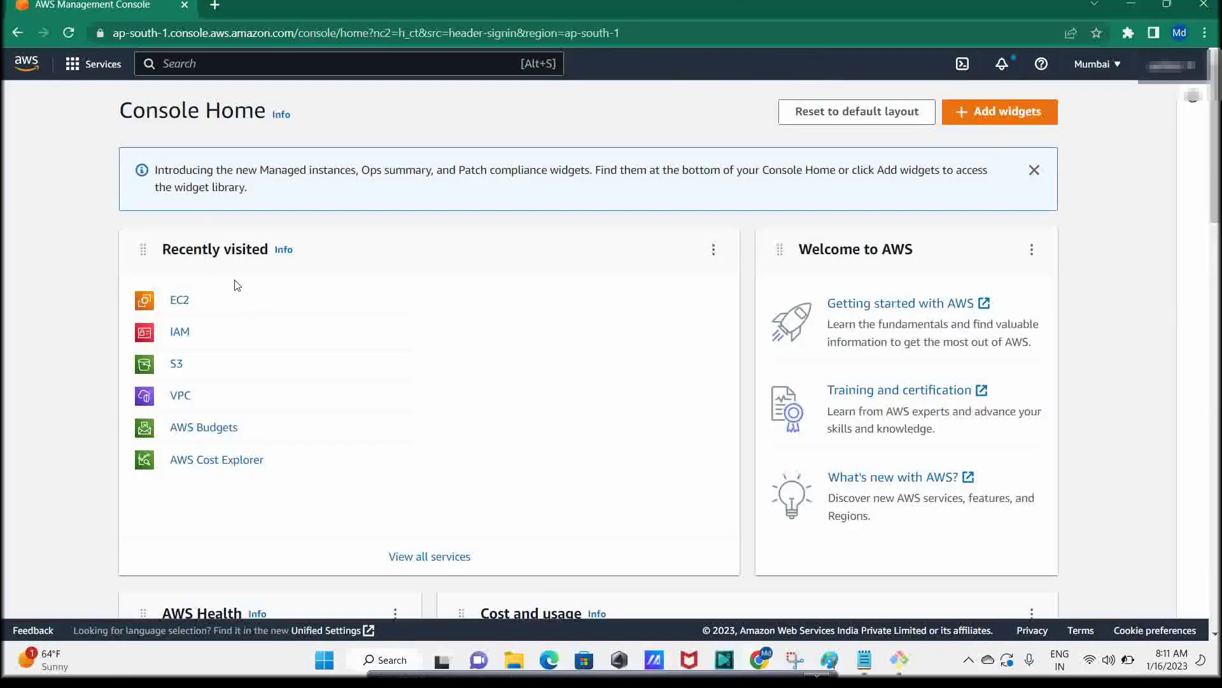
Open the EC2 Instances list and view the first TestServer instance's details
left_click(173, 305)
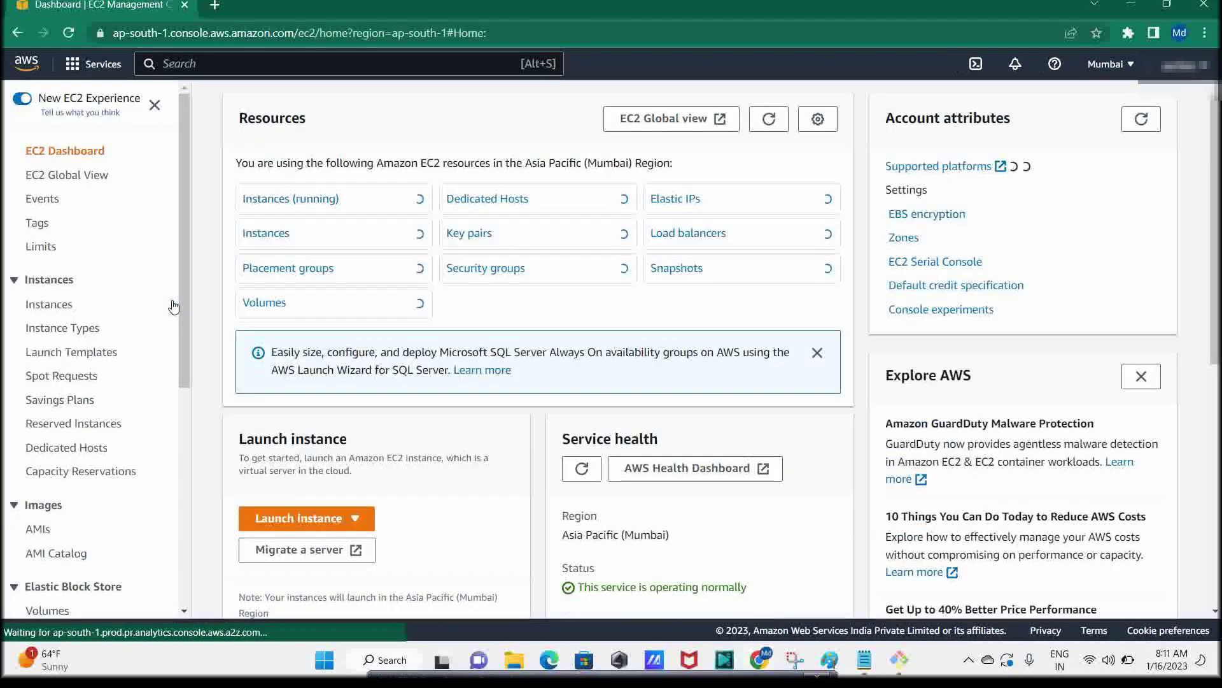
left_click(280, 238)
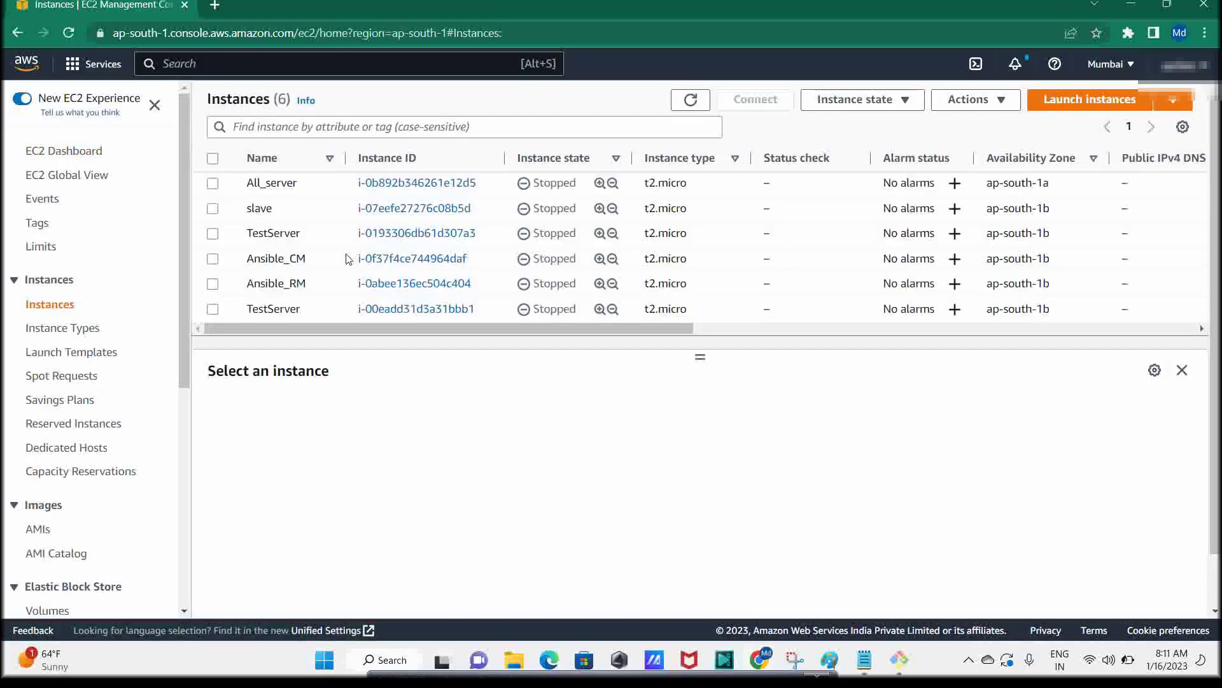
scroll(293, 251, "down", 2)
scroll(289, 266, "up", 2)
left_click(246, 239)
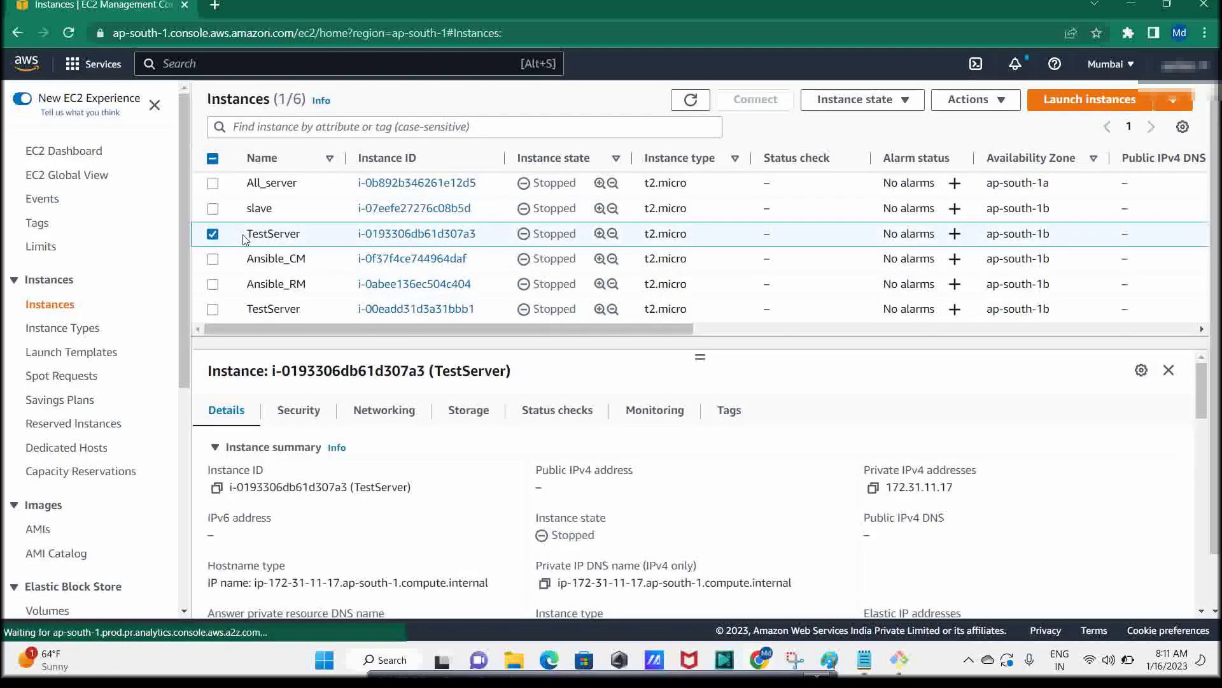
mouse_move(695, 337)
left_mouse_down()
mouse_move(1192, 337)
mouse_move(704, 337)
left_mouse_up()
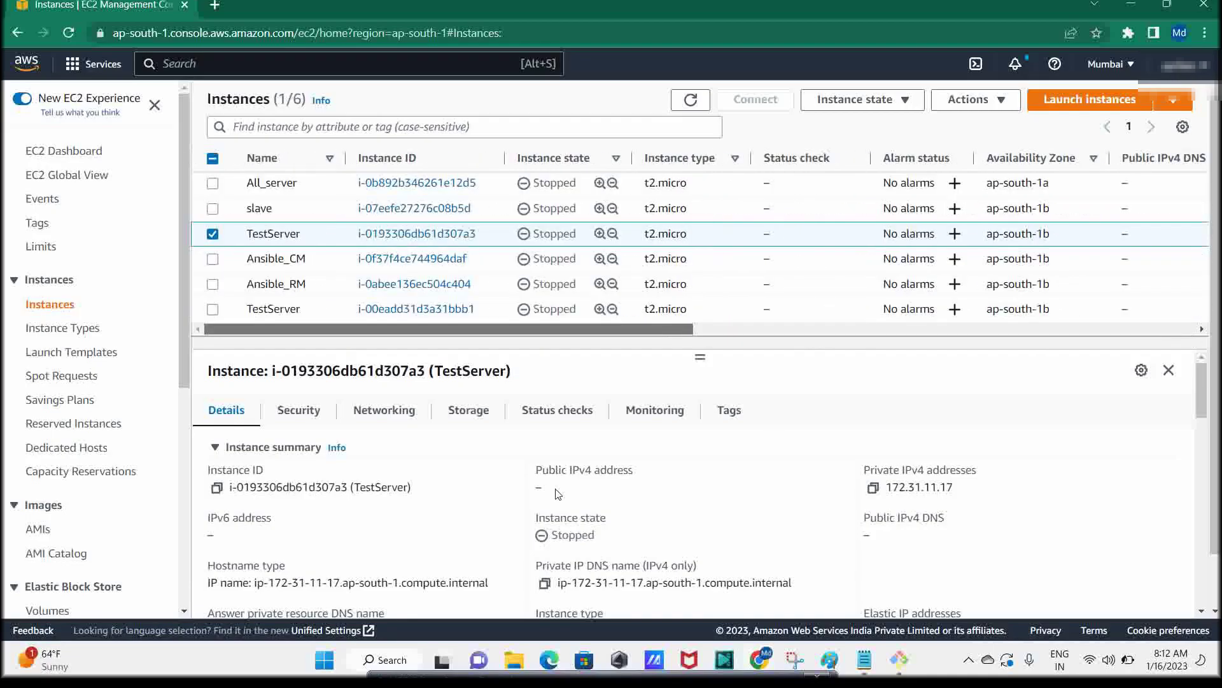
Select only the second TestServer instance and start it from its context menu
left_click(213, 309)
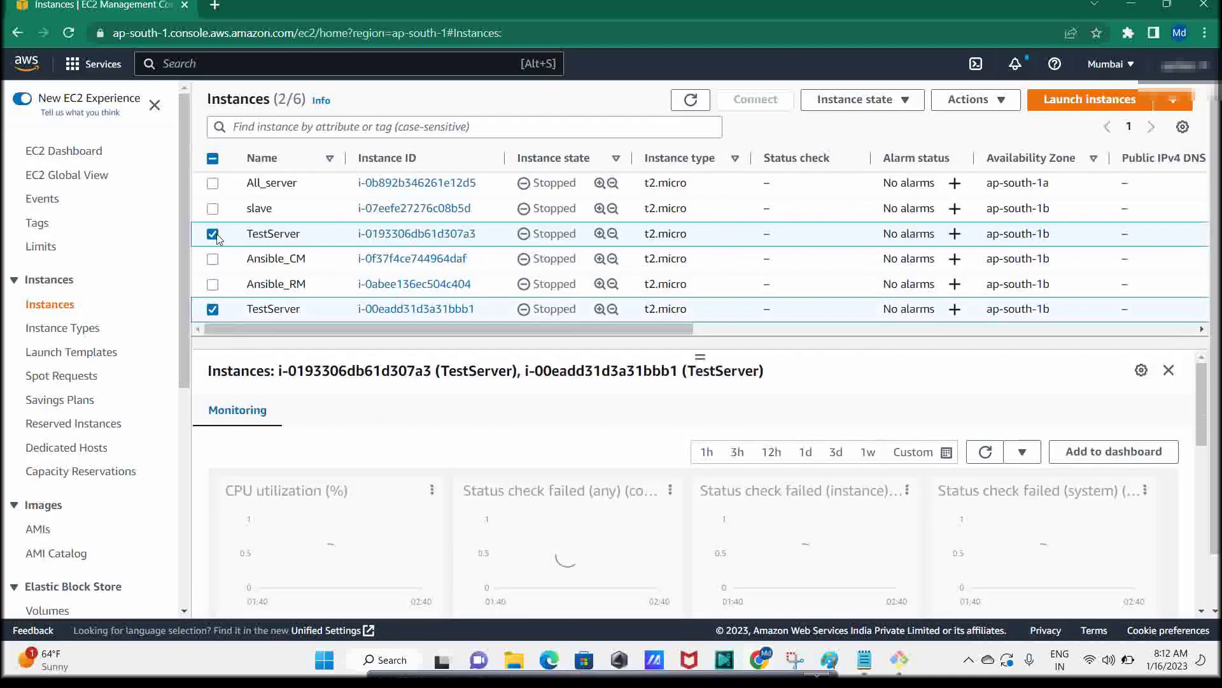
left_click(234, 310)
right_click(235, 310)
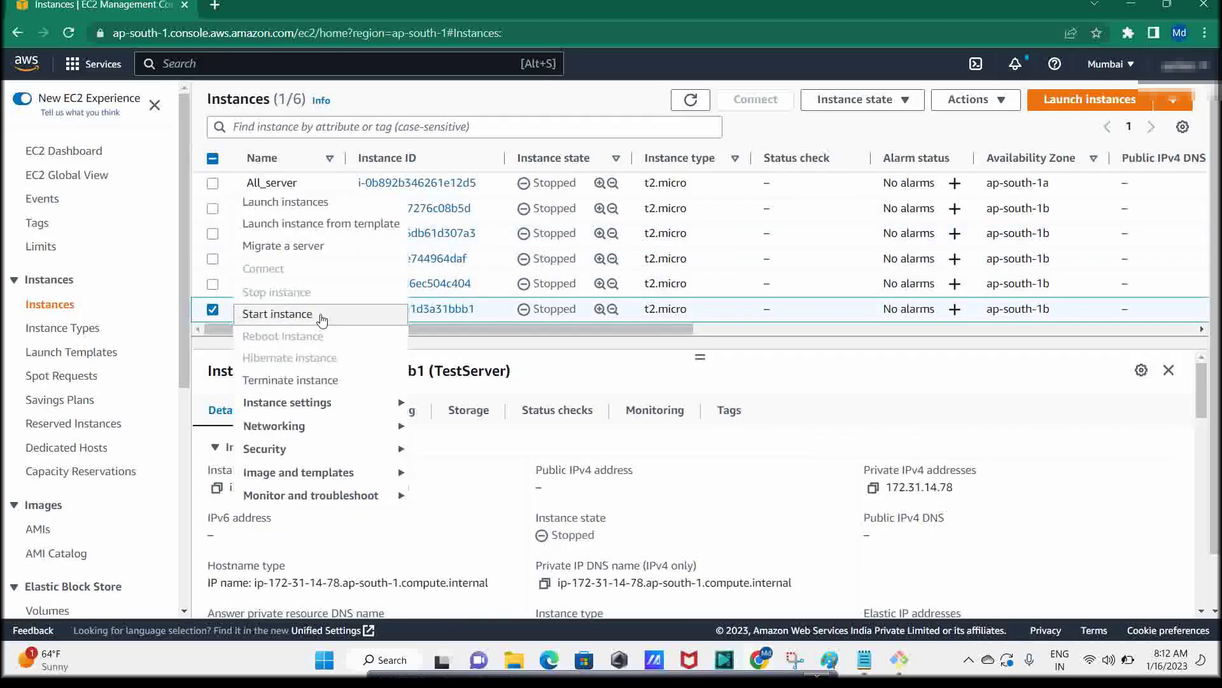
left_click(319, 316)
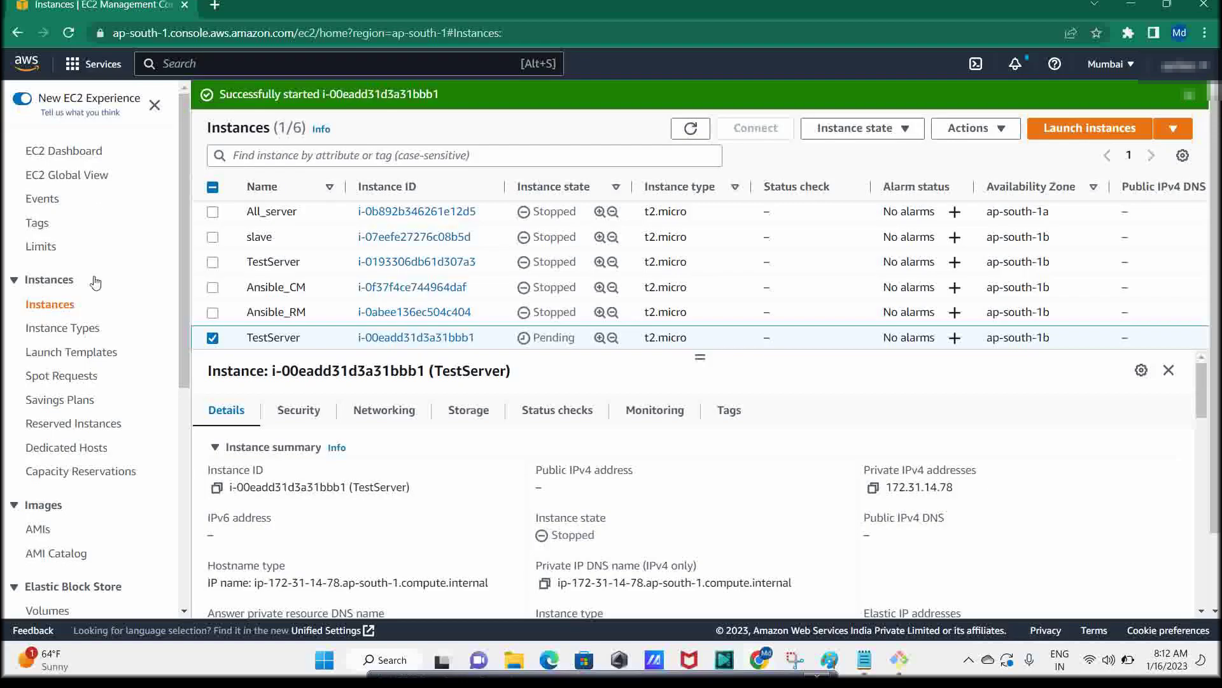
Refresh the EC2 dashboard and instance list to check the starting TestServer's instance state
left_click(87, 151)
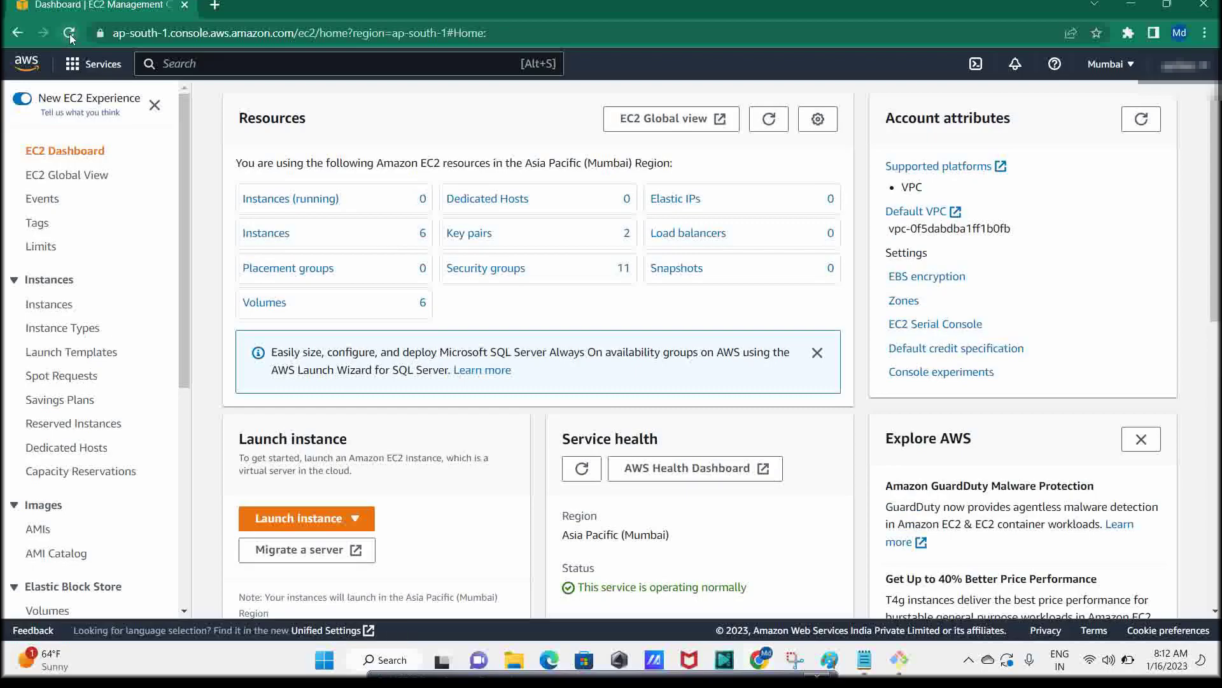
left_click(70, 33)
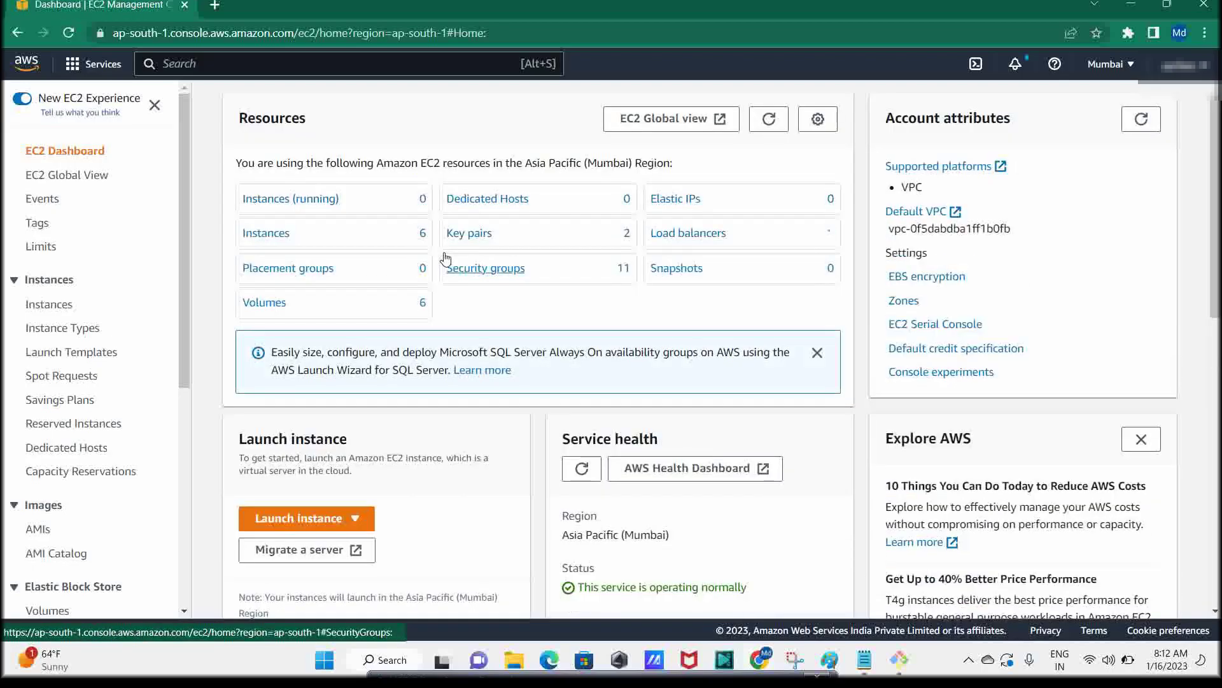
left_click(276, 233)
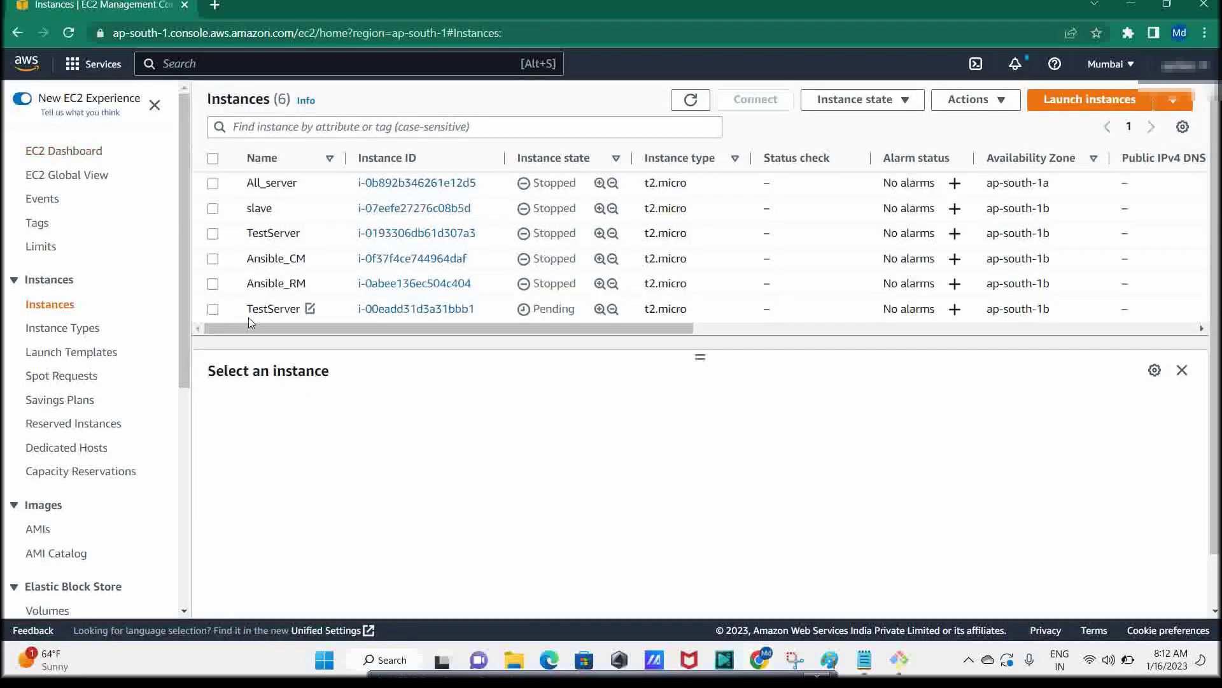
double_click(572, 310)
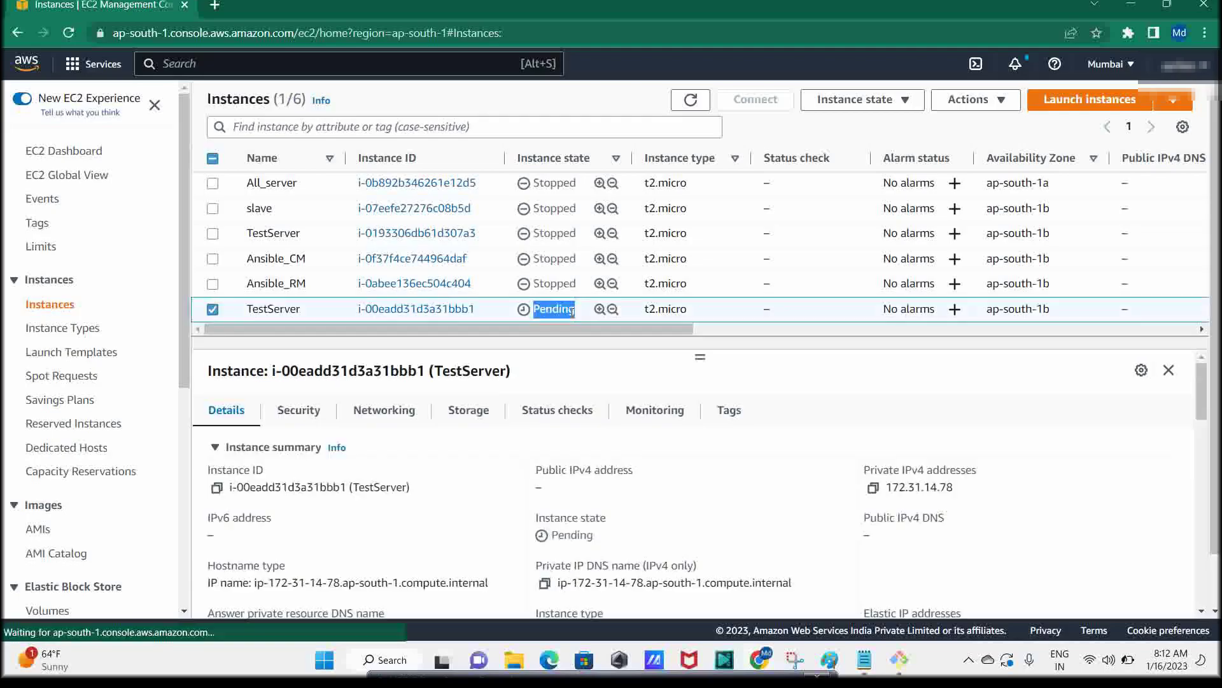
left_click(309, 309)
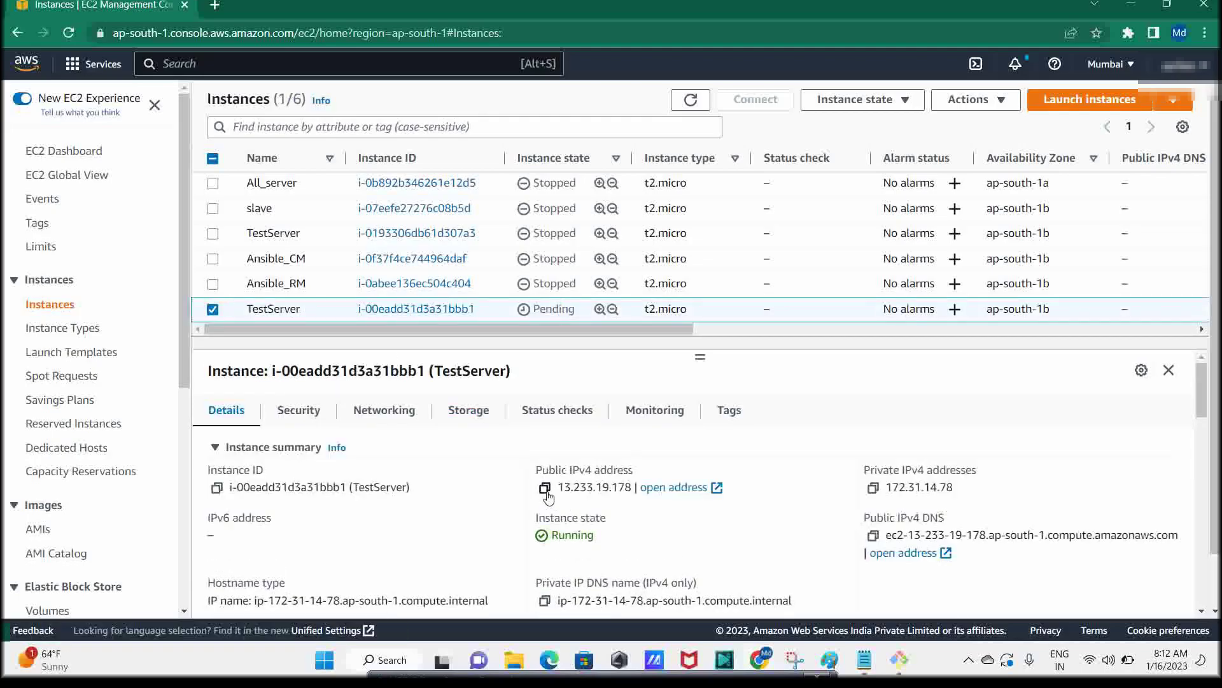
double_click(558, 536)
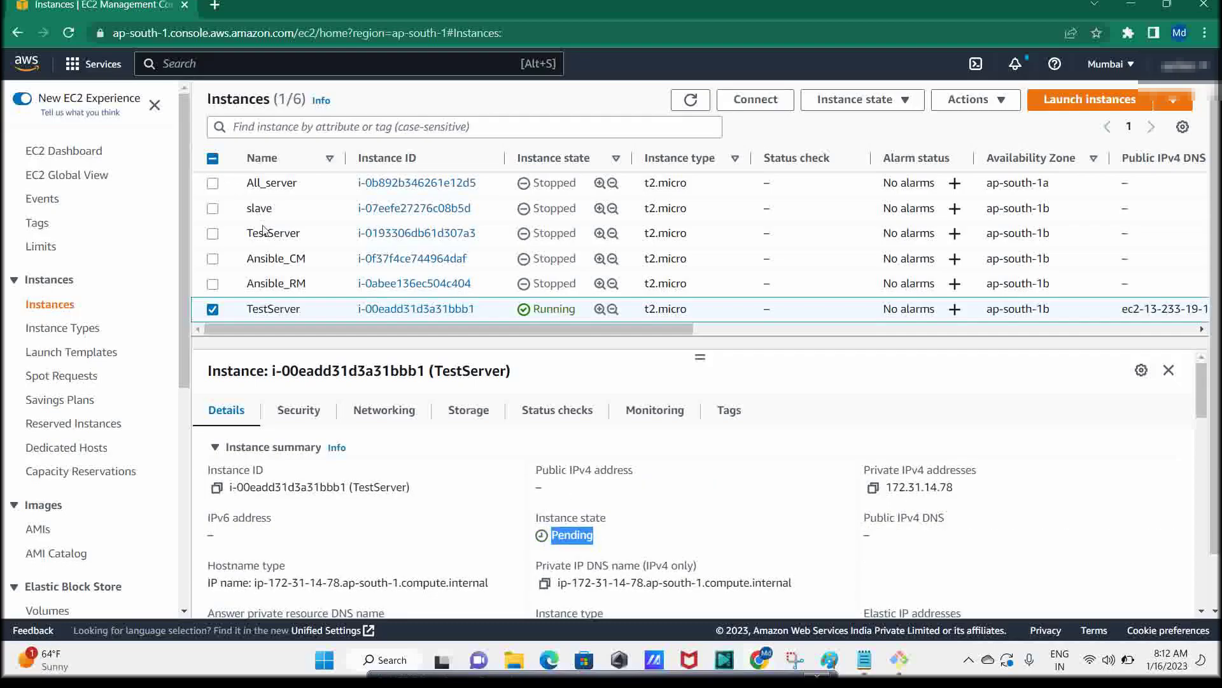
left_click(290, 308)
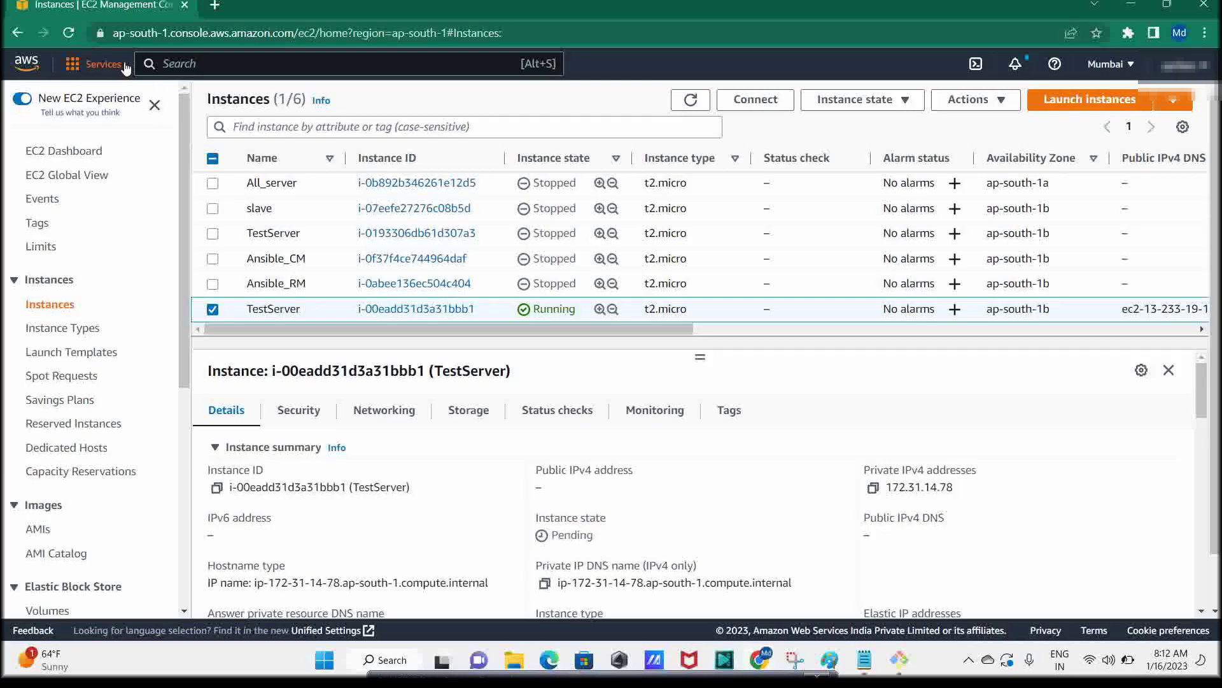
left_click(71, 33)
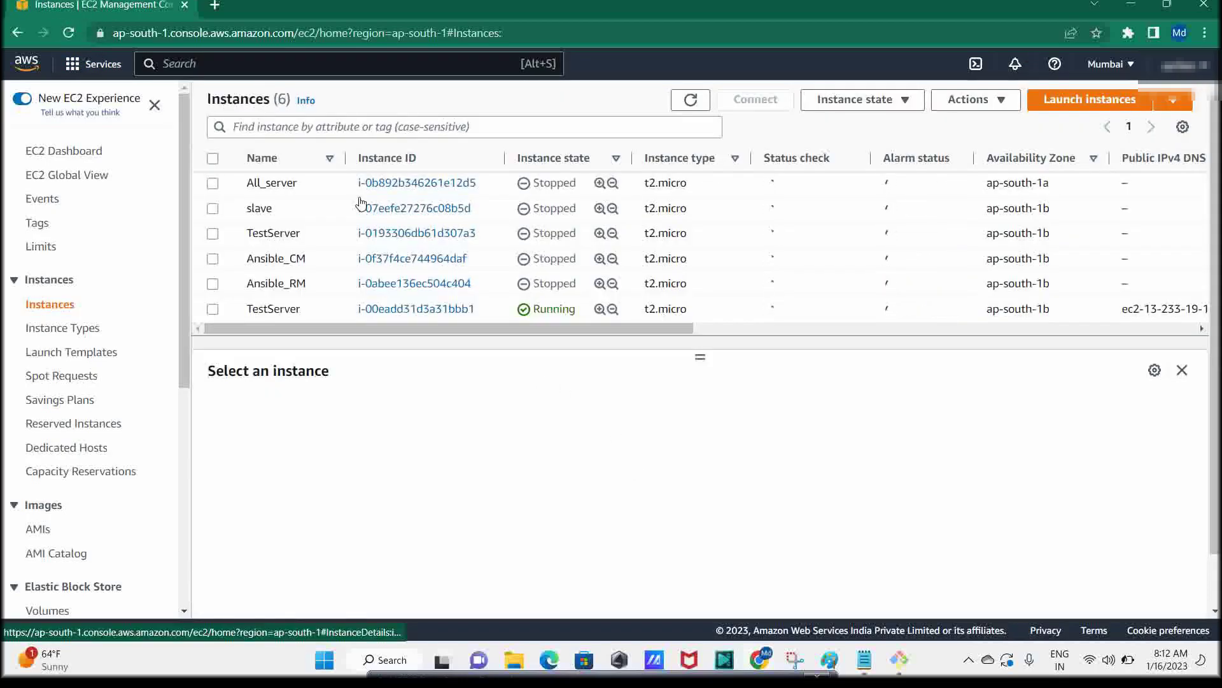
From the running instances list, select TestServer and copy its public IPv4 address 13.233.19.178
left_click(67, 151)
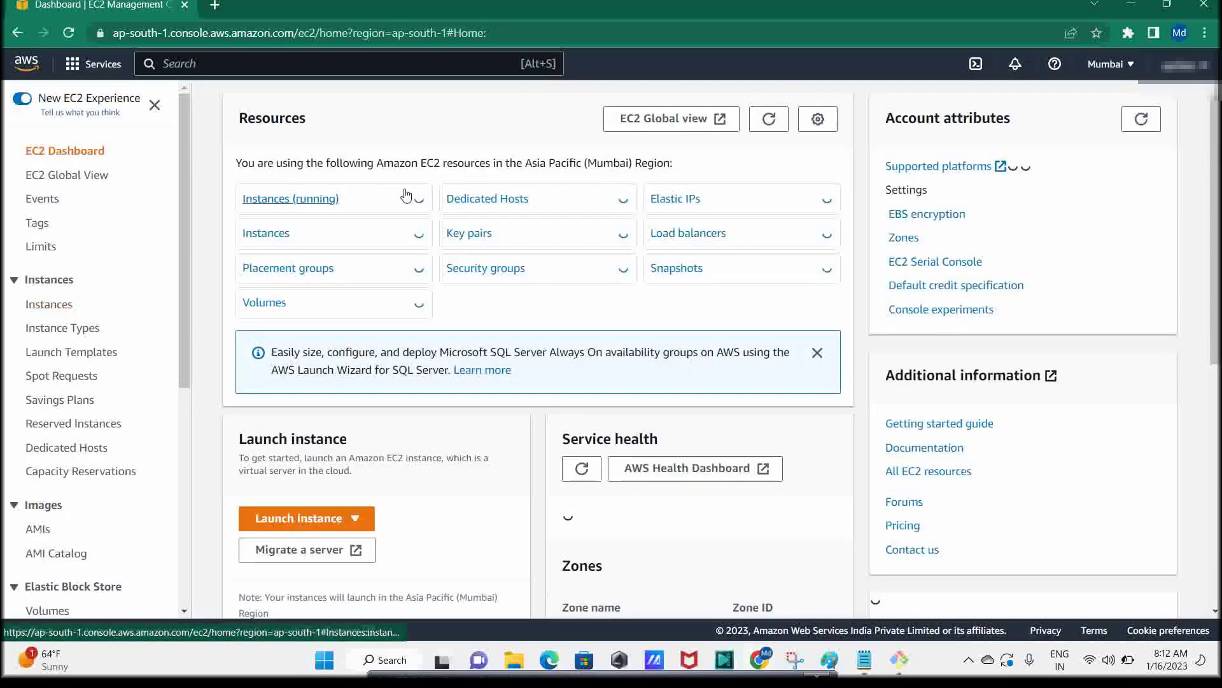
left_click(349, 200)
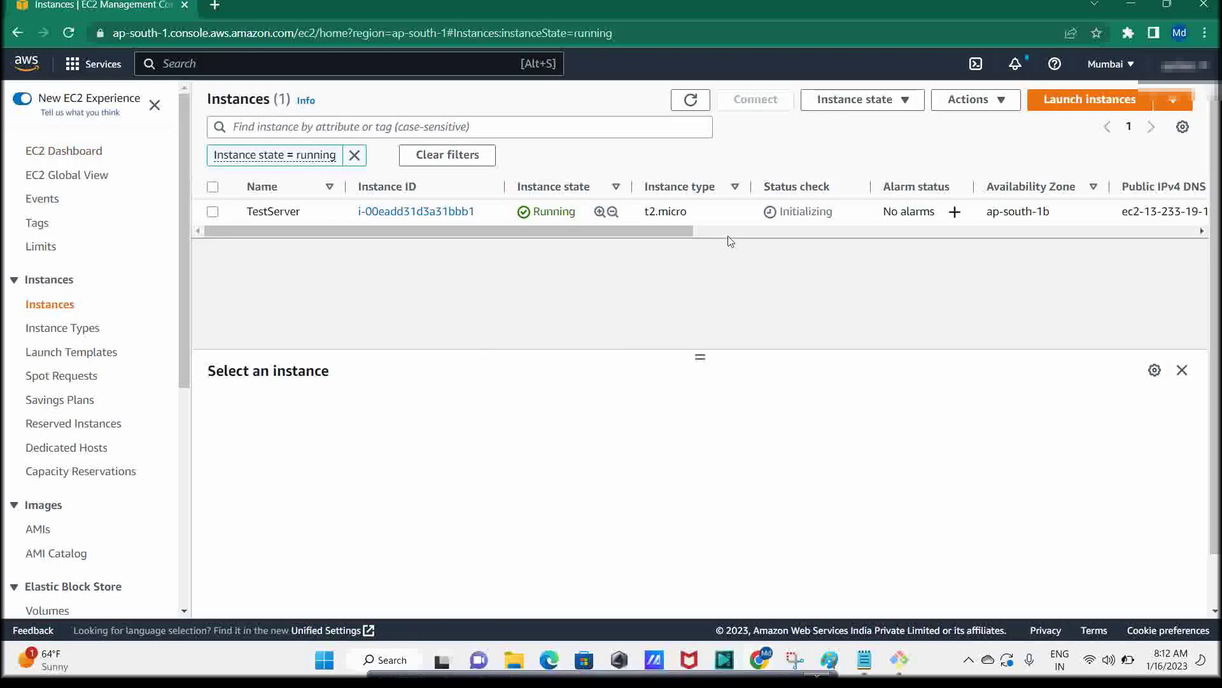
left_click(308, 212)
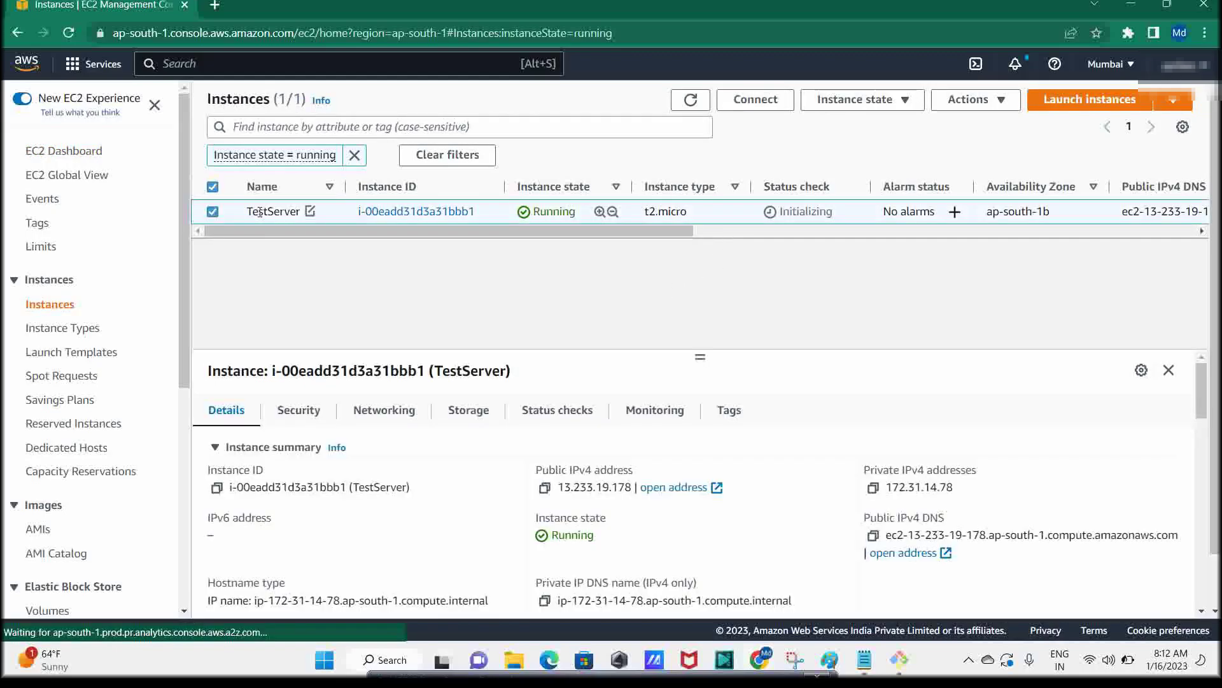
left_click(545, 488)
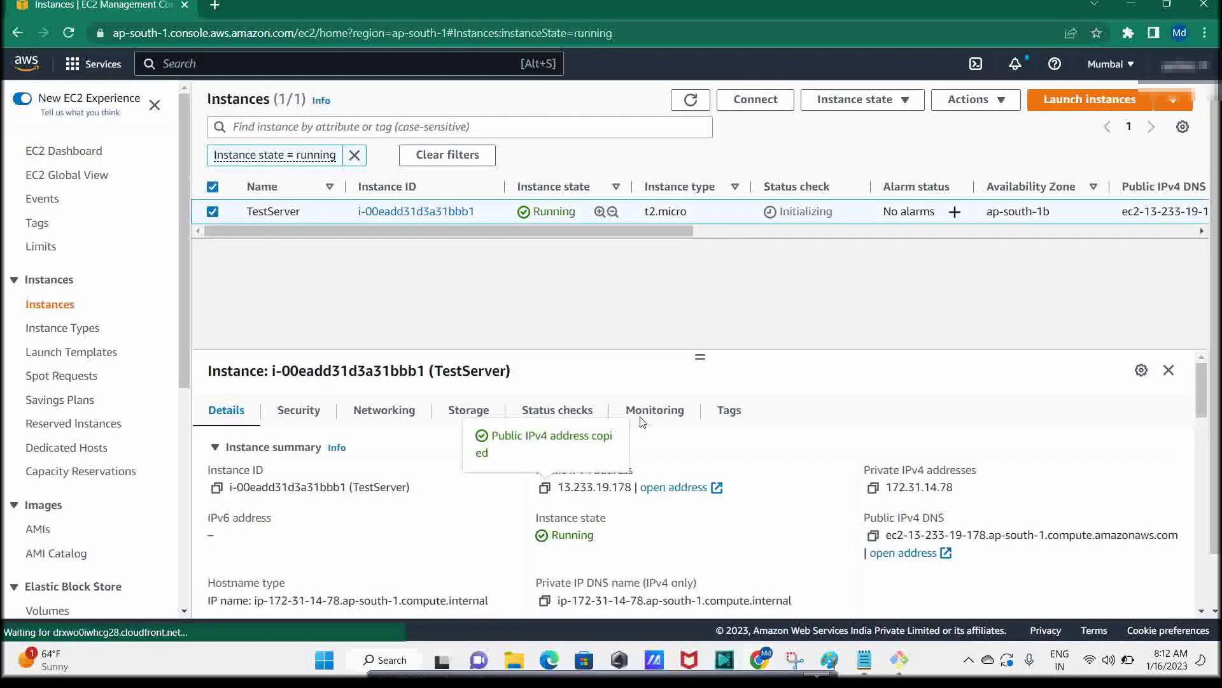
key("alt+Tab")
In Git Bash, paste 13.233.19.178 into the ssh -i 16jan23.pem ubuntu@ command, run it, and accept the host key
key("alt+Tab")
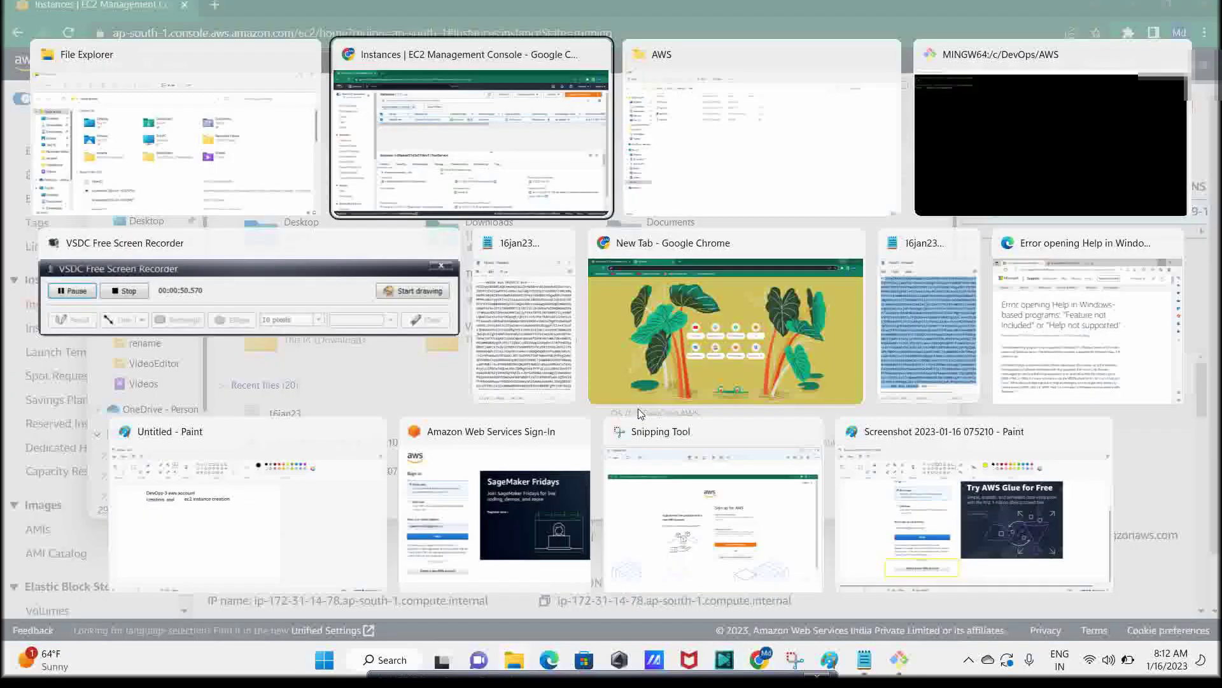
key("alt+Tab")
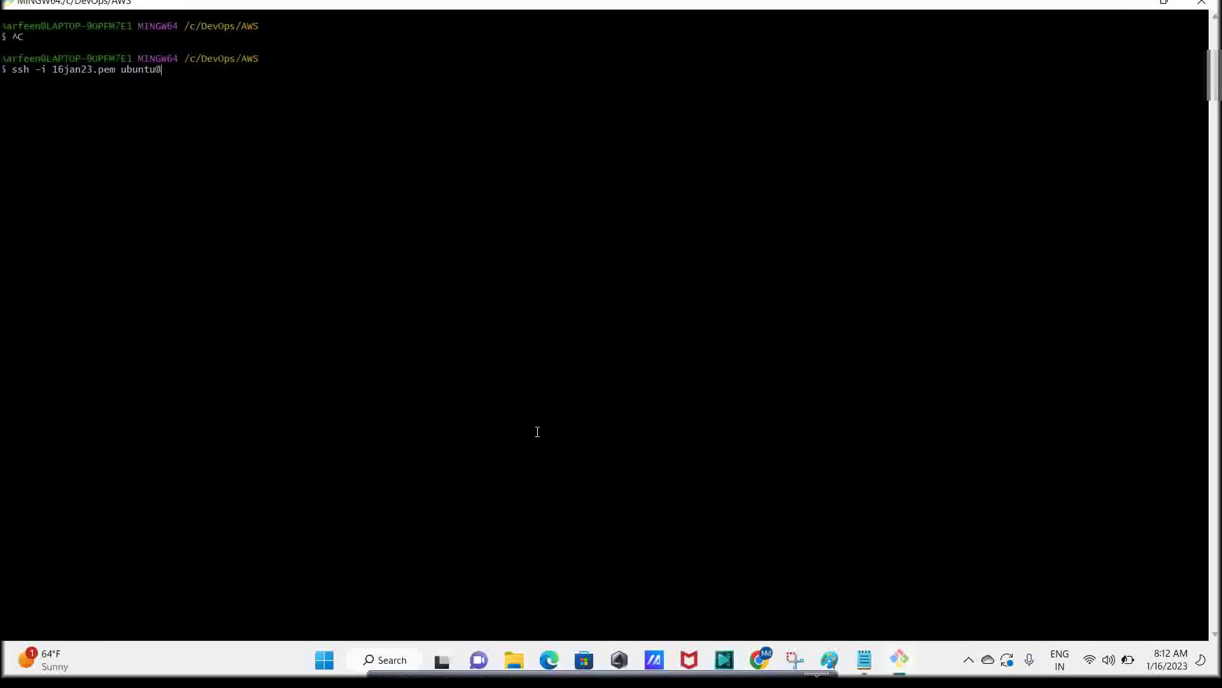
right_click(315, 115)
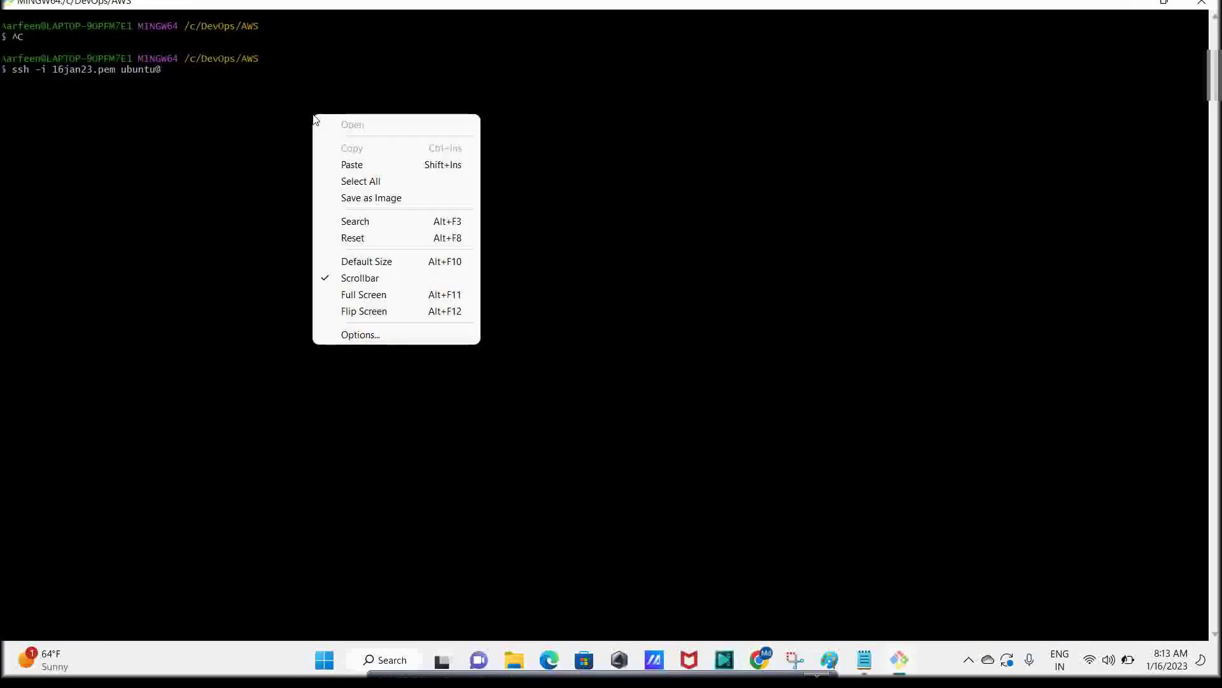
left_click(349, 164)
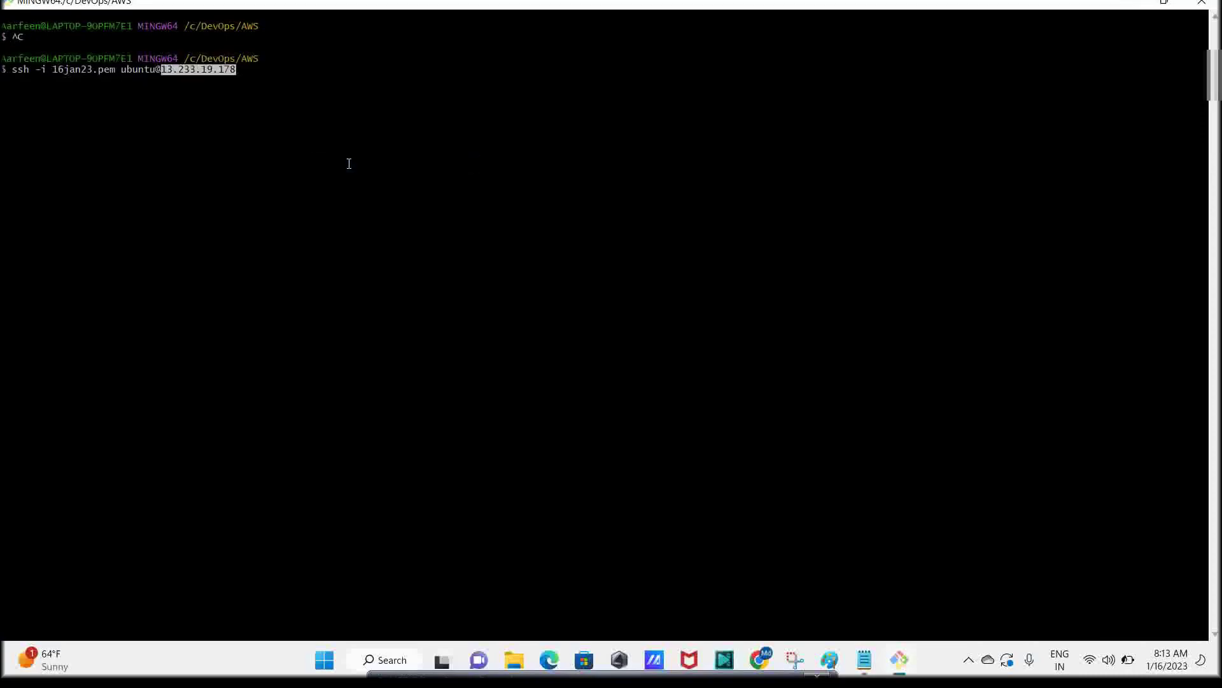
key("Return")
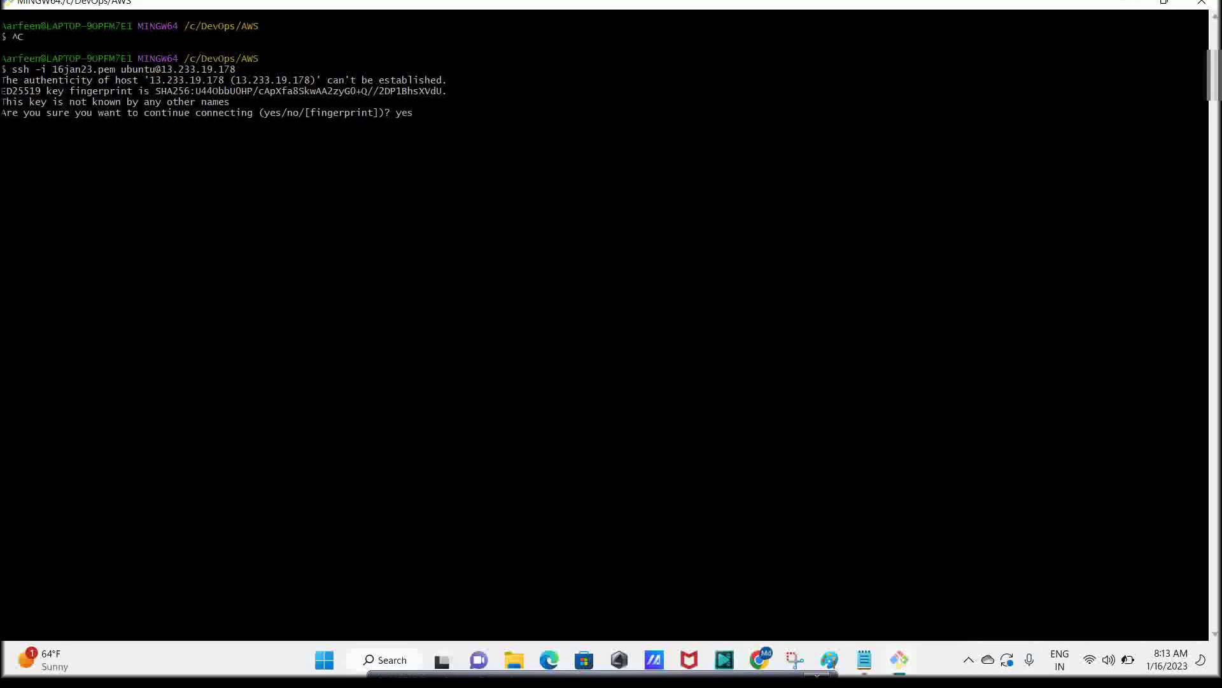
key("Return")
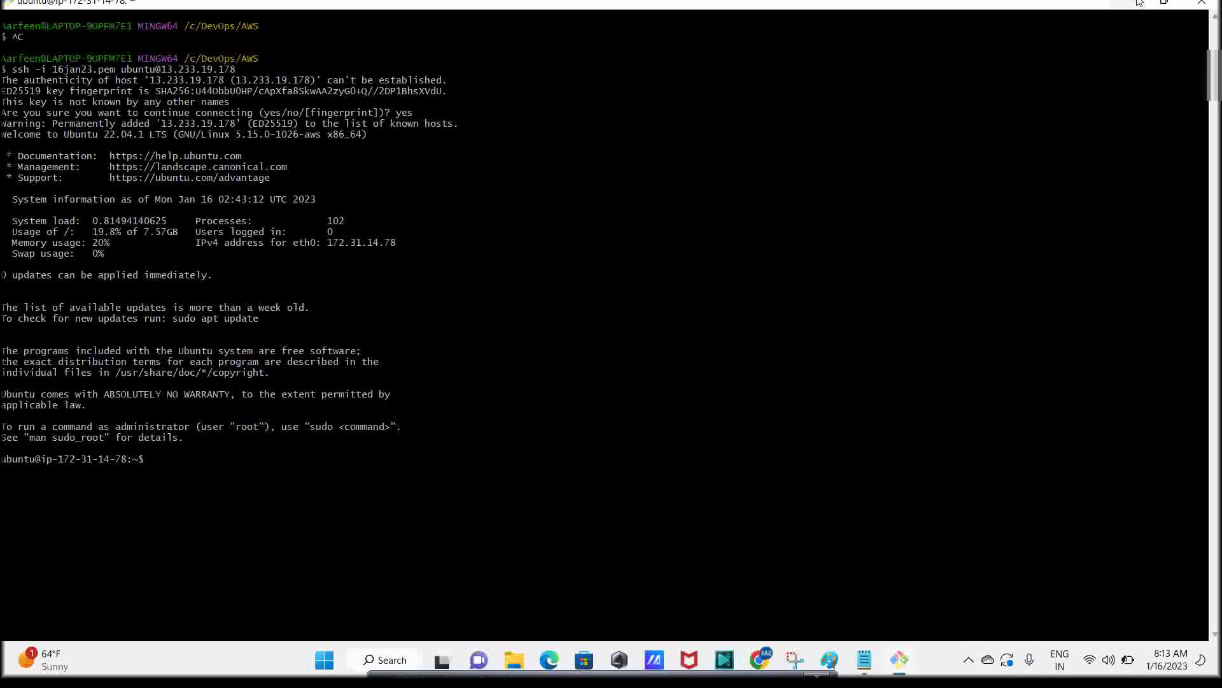
Minimize Git Bash, close File Explorer, and bring up actions for the TestServer row
left_click(1139, 2)
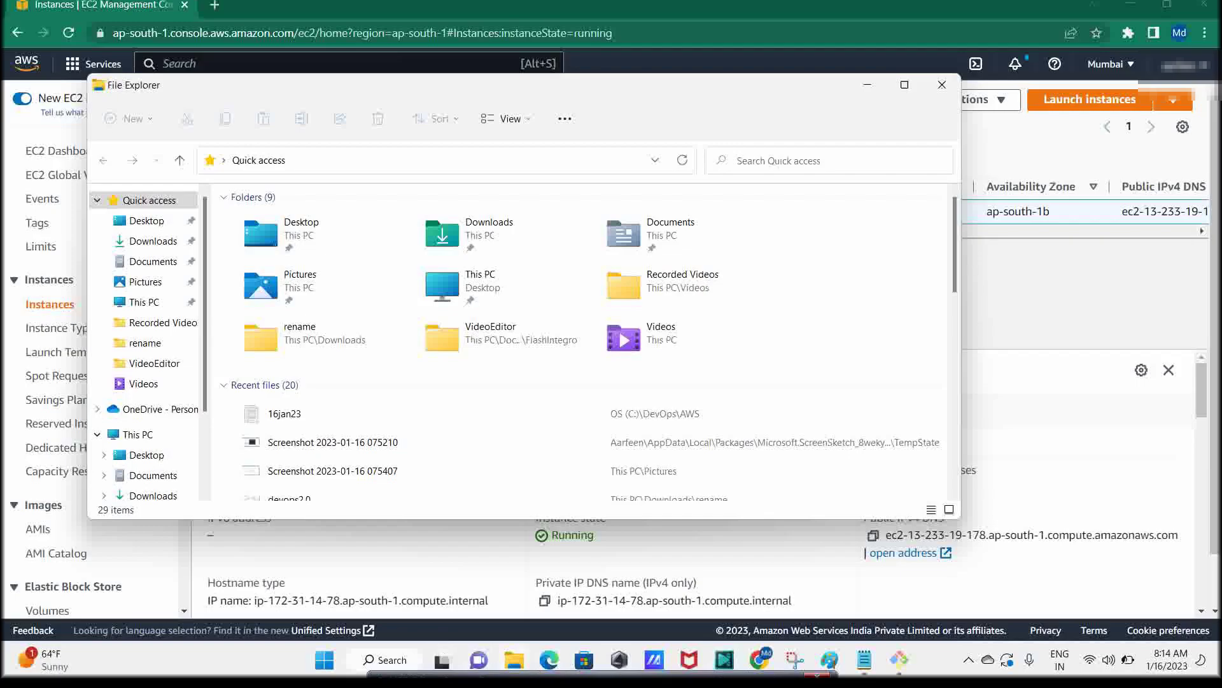
key("alt+Tab")
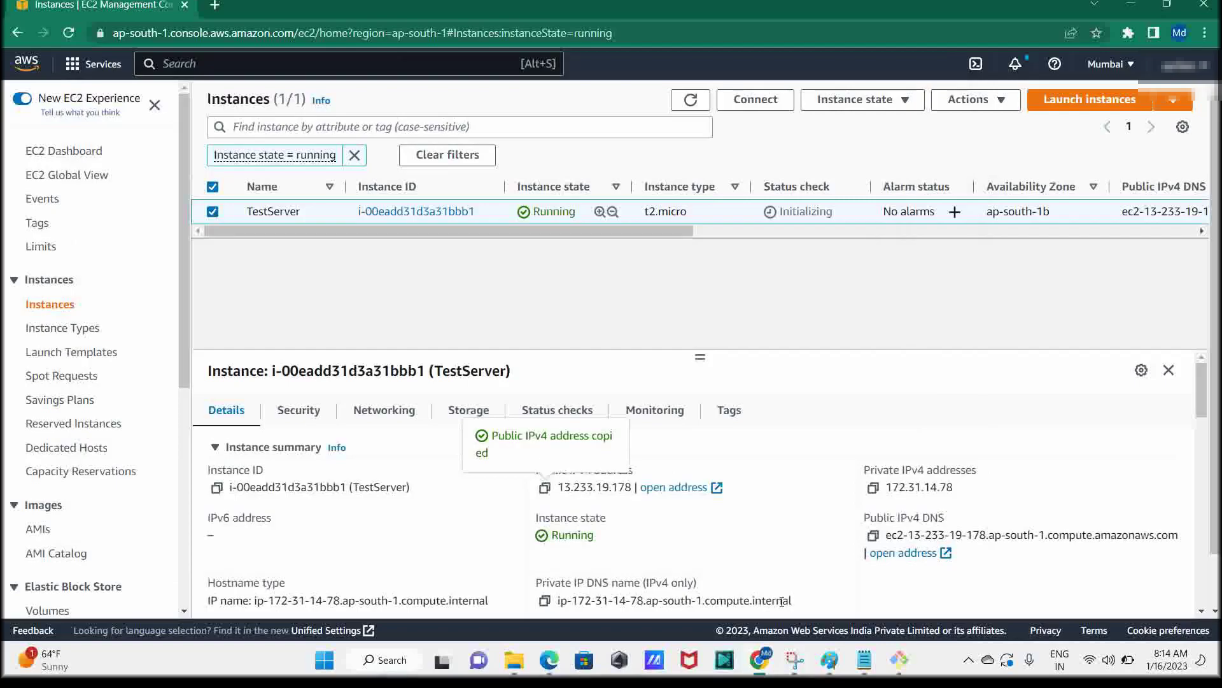
right_click(230, 219)
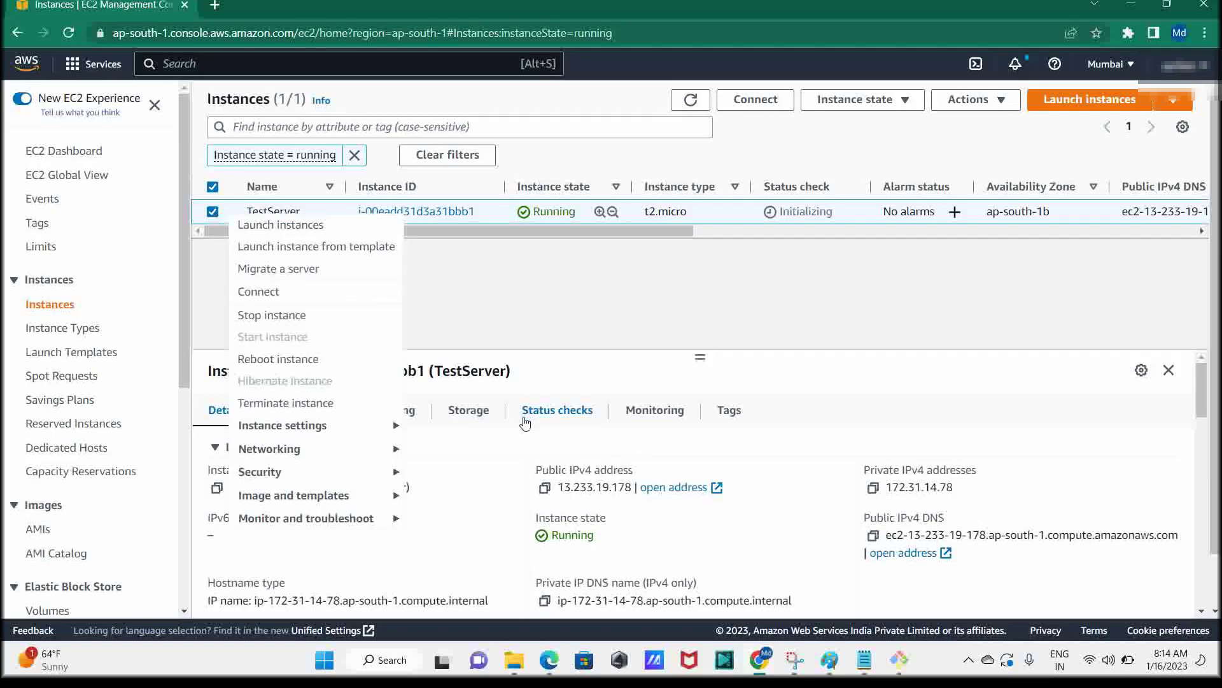